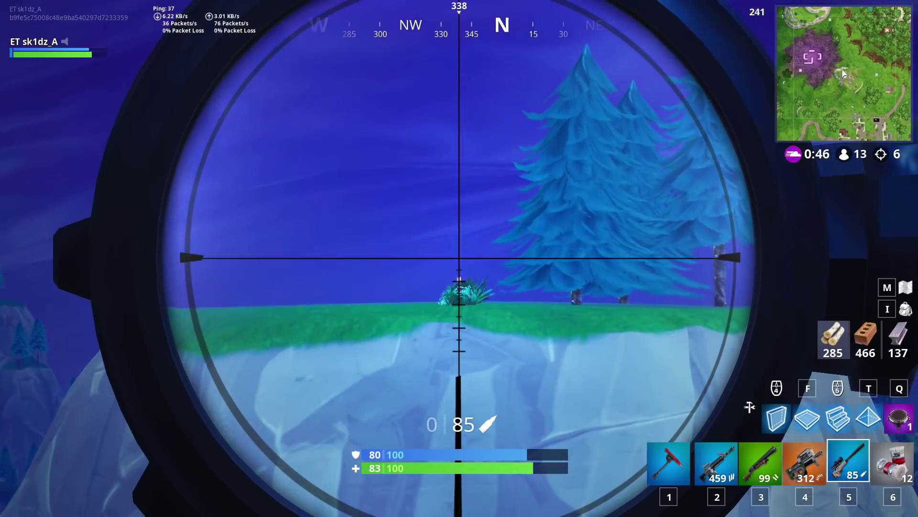
Step: Shoot the remaining enemies with the scoped rifle, including the one in the wooden box
click(460, 258)
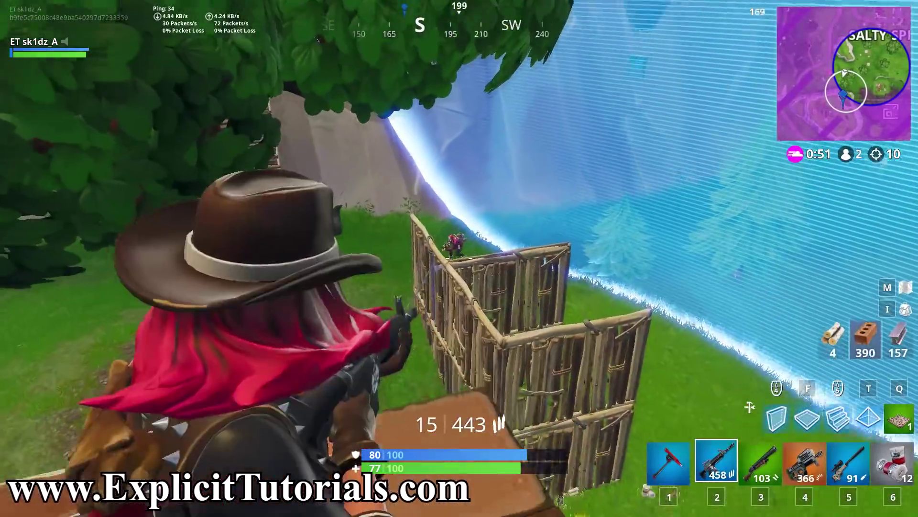
click(459, 258)
click(459, 258)
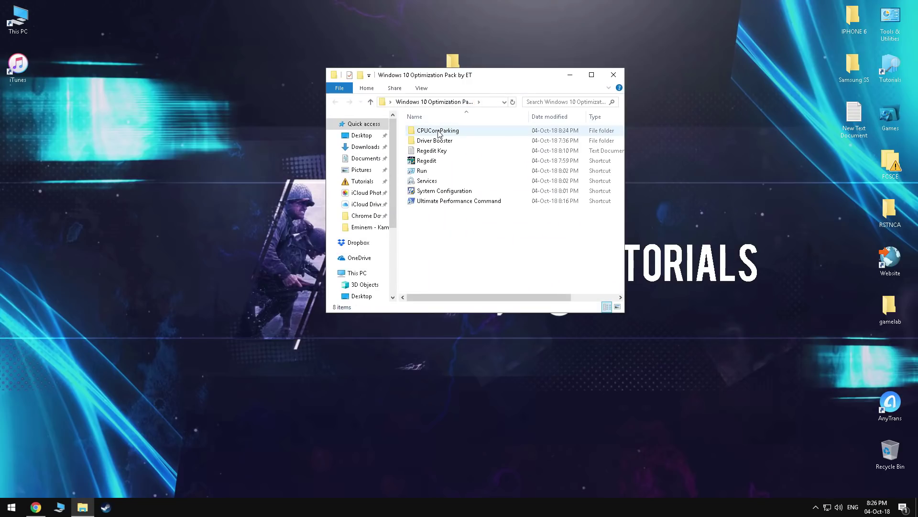
Step: Install CpuCoreParkingSetup-2.1.3.0 with the license accepted, launch the manager, and close the folder
double_click(439, 132)
double_click(440, 131)
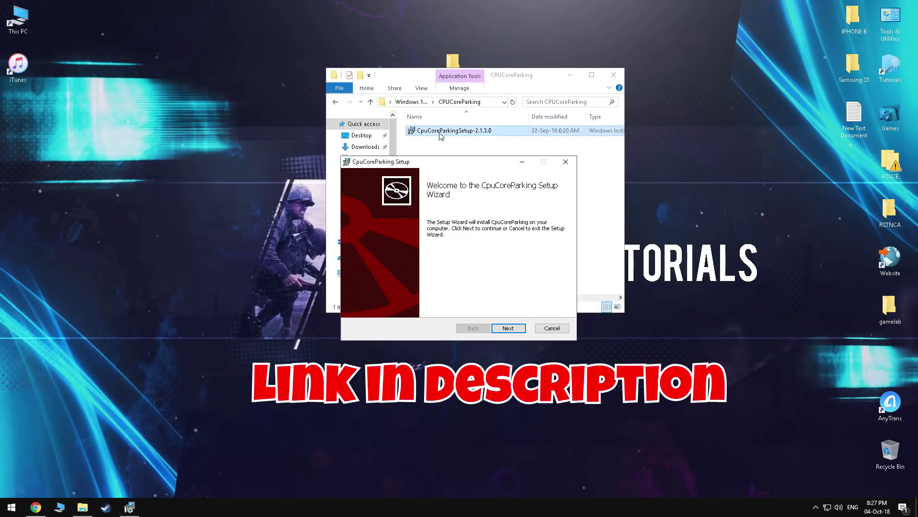
click(508, 329)
click(393, 306)
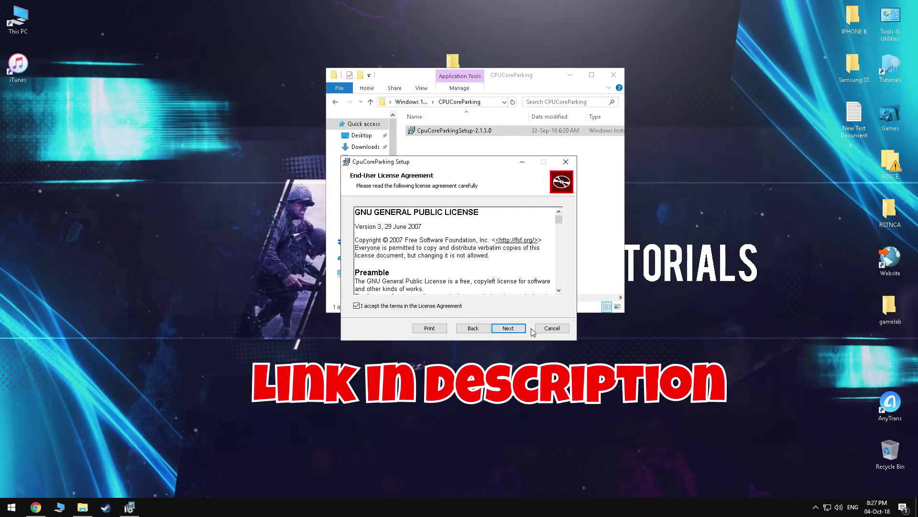
click(509, 328)
click(508, 328)
click(495, 326)
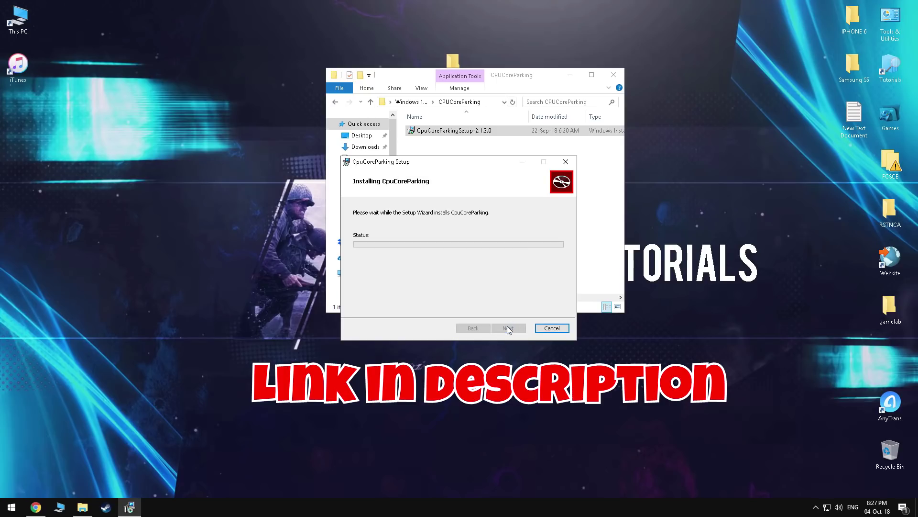
click(508, 328)
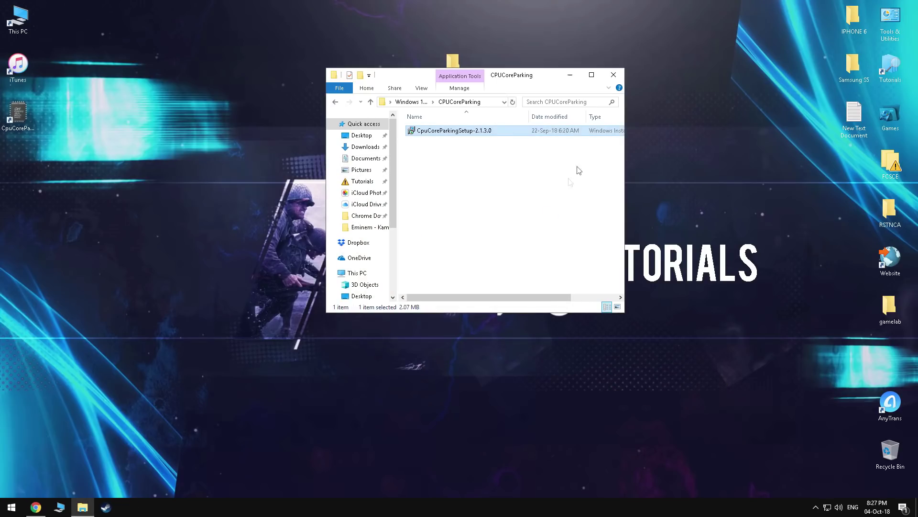
click(614, 75)
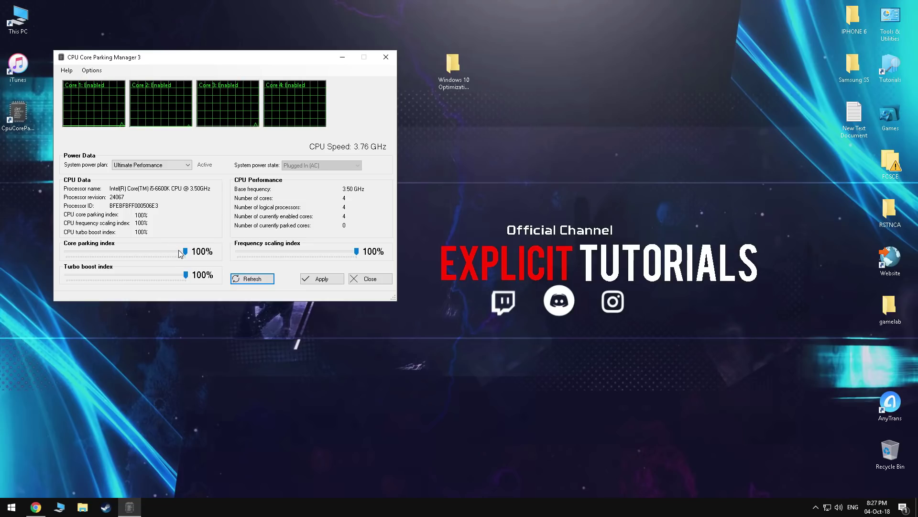
Step: Apply 100% core parking and frequency scaling indexes, confirm the message, and close the manager
drag(185, 252, 234, 262)
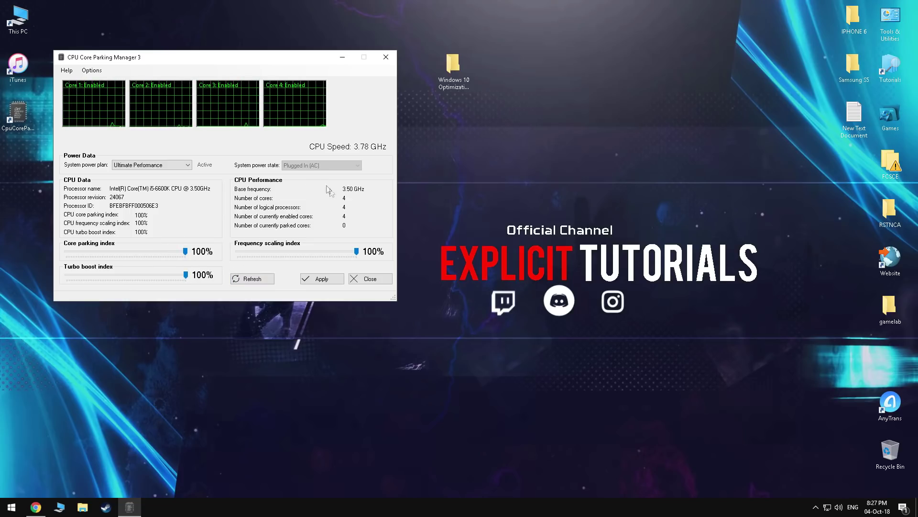
drag(361, 253, 361, 255)
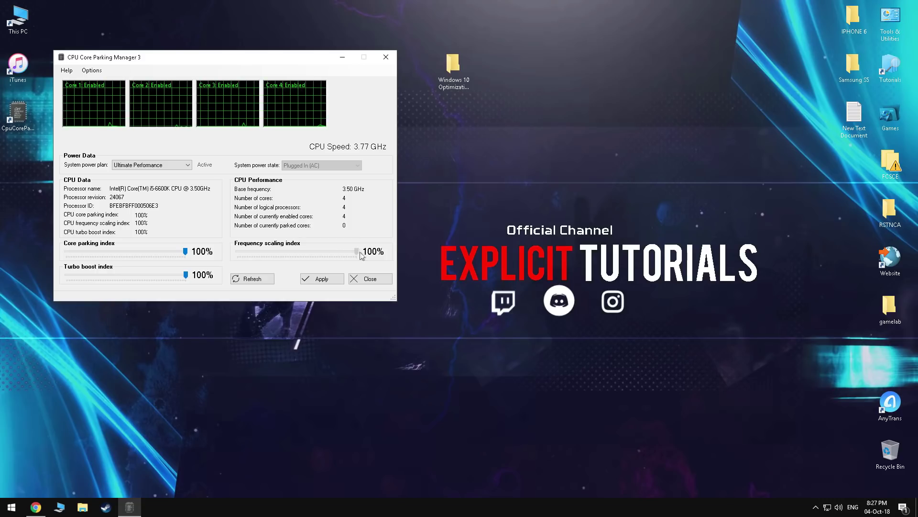
click(322, 278)
click(256, 203)
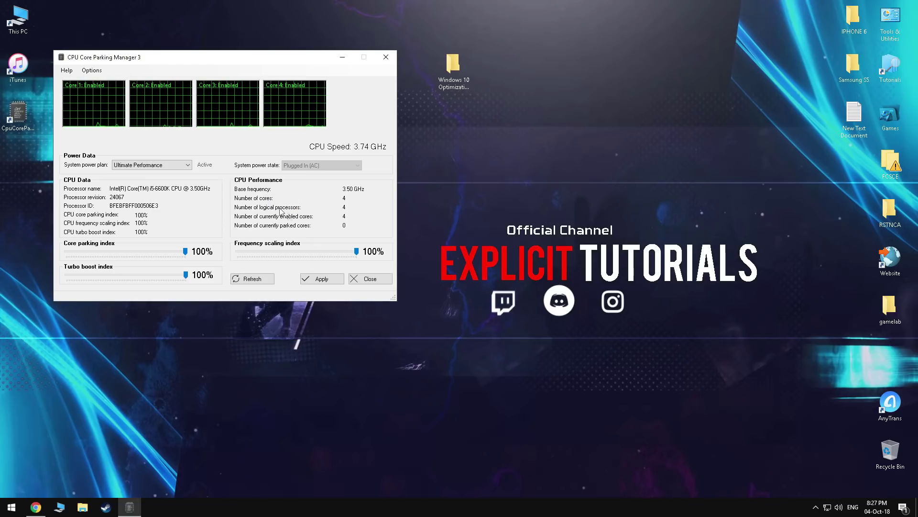
click(362, 280)
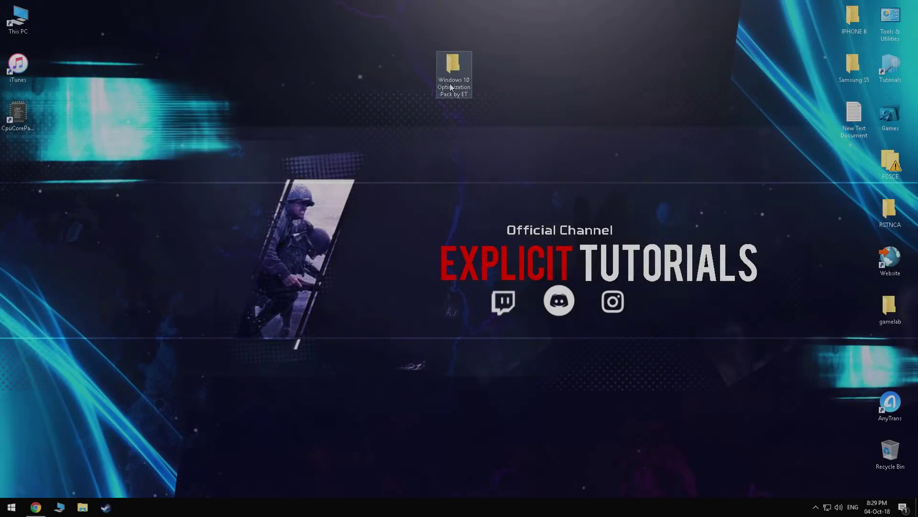
Step: Run driver_booster_setup from the optimization pack's Driver Booster folder
double_click(451, 87)
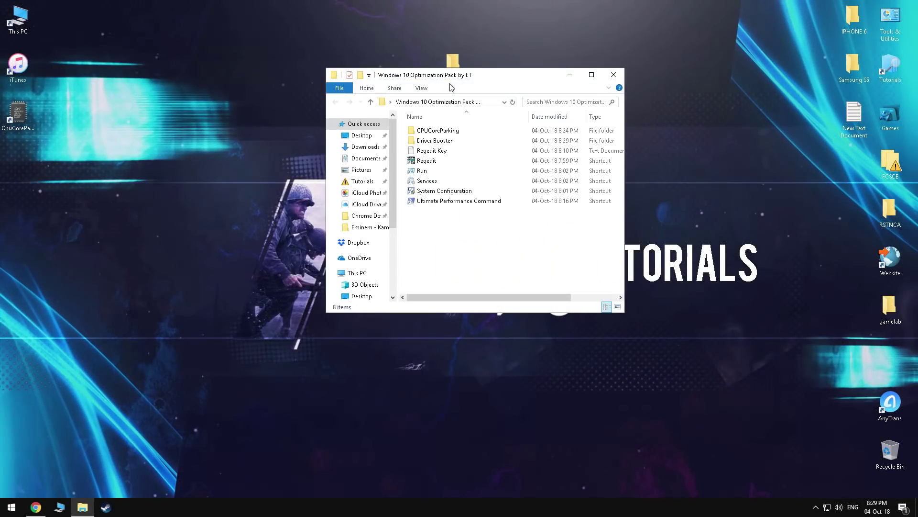
double_click(472, 141)
click(465, 132)
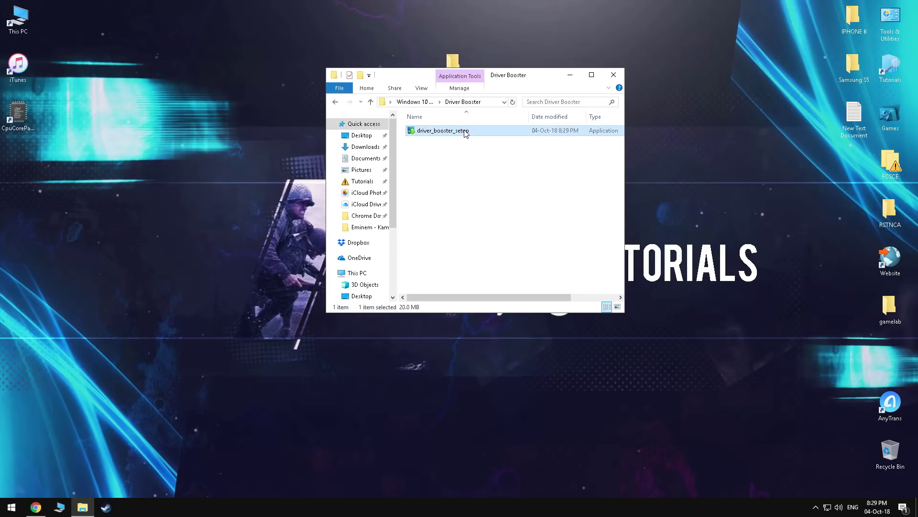
right_click(465, 133)
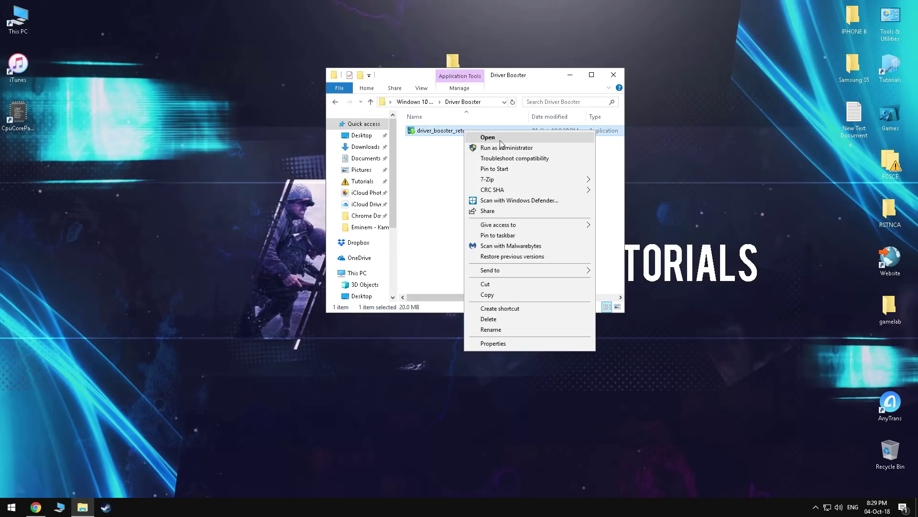
click(501, 140)
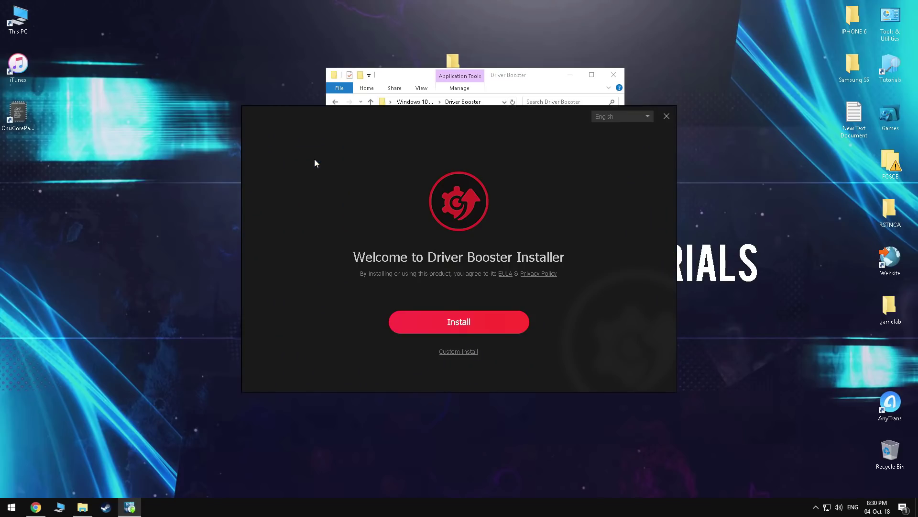
Step: Install Driver Booster, decline the newsletter offer, and start a driver scan
click(457, 328)
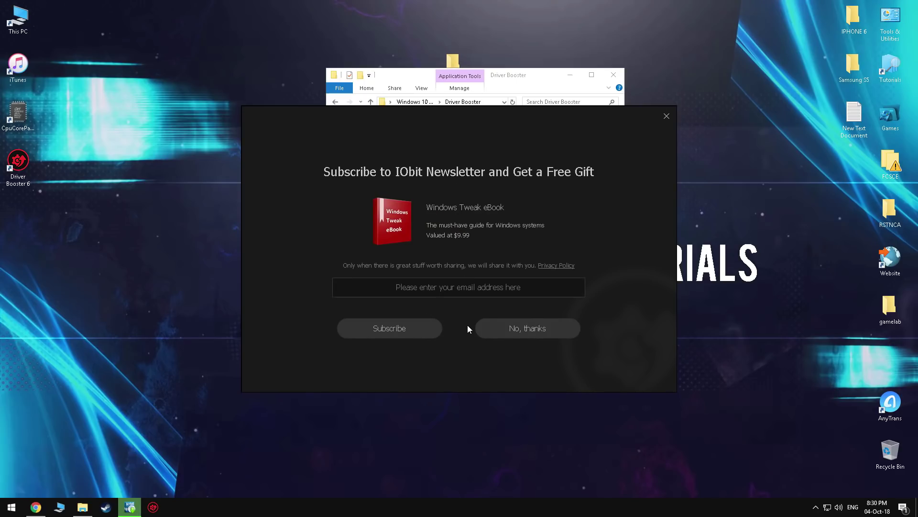
click(508, 328)
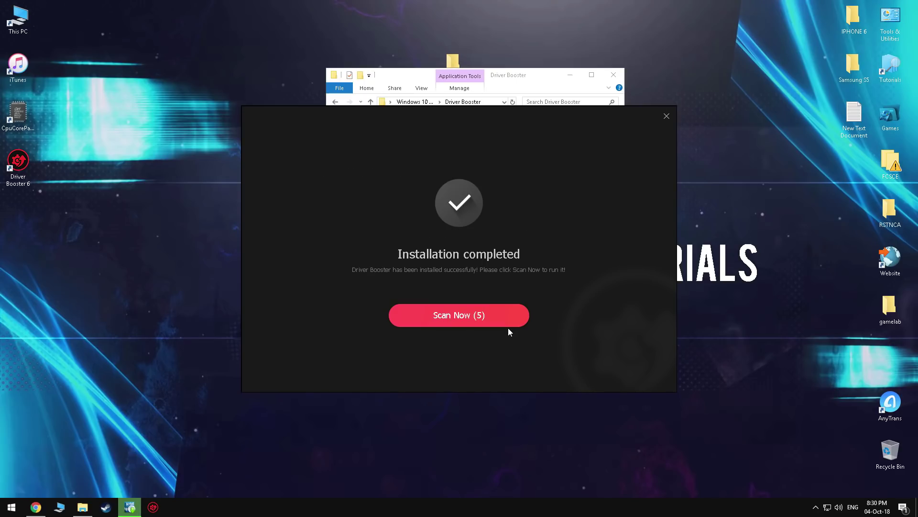
click(478, 317)
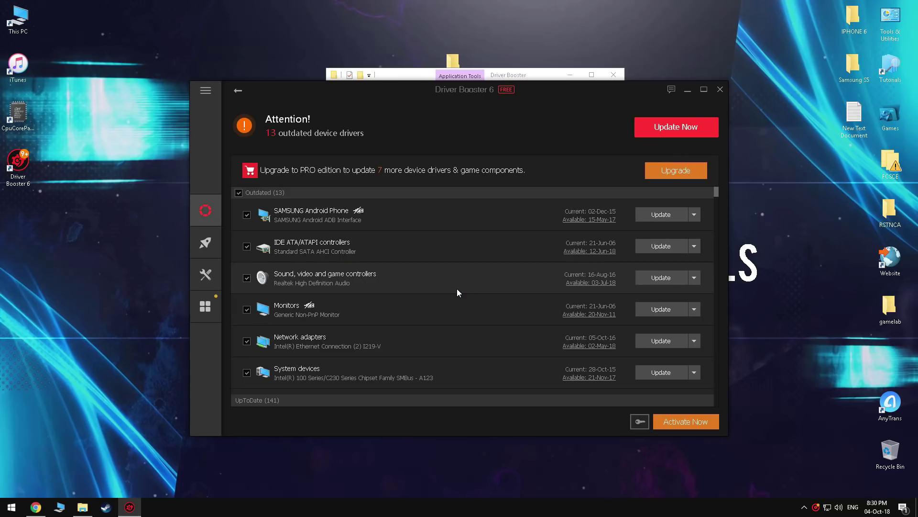
Step: Update all 13 outdated drivers, accepting the installation notices and enabling System Restore
scroll(394, 270, down, 10)
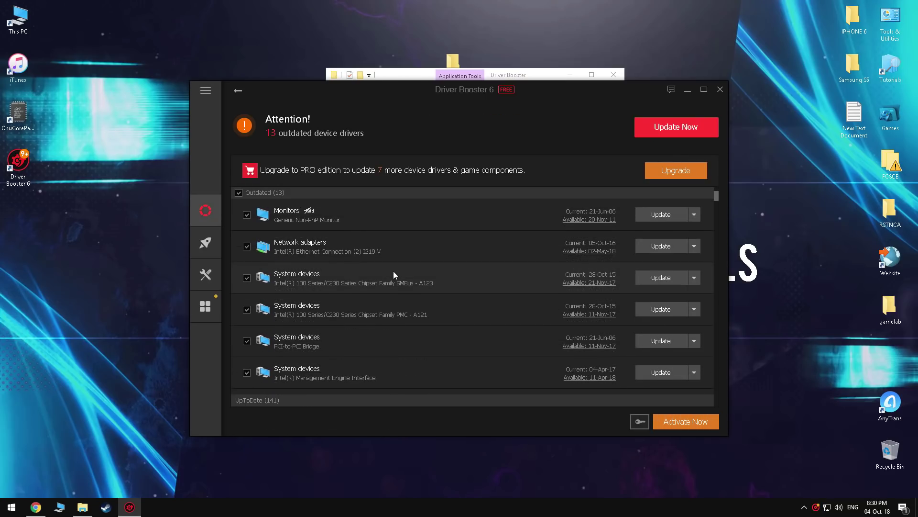
scroll(393, 271, up, 10)
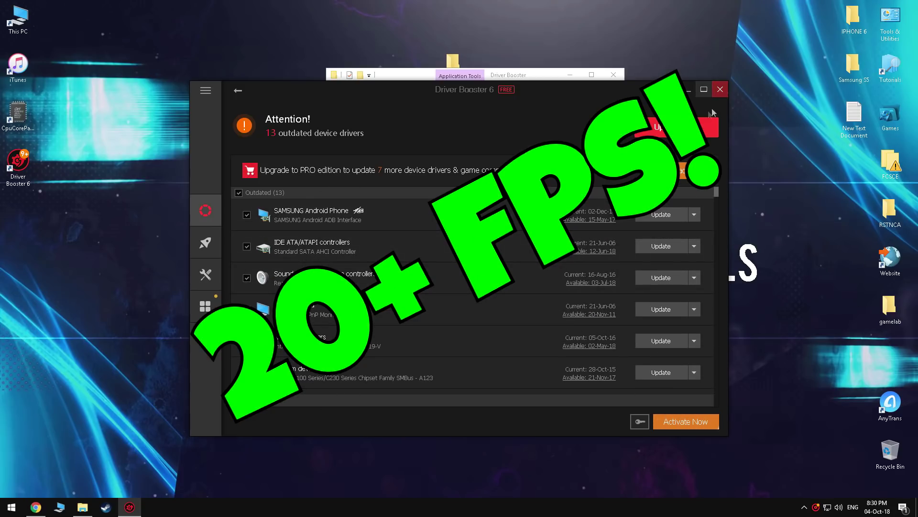
click(675, 128)
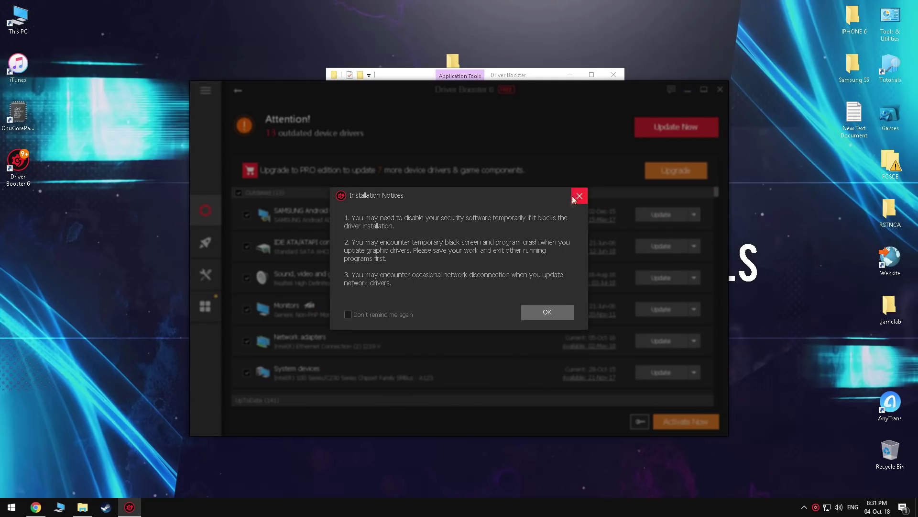
click(545, 313)
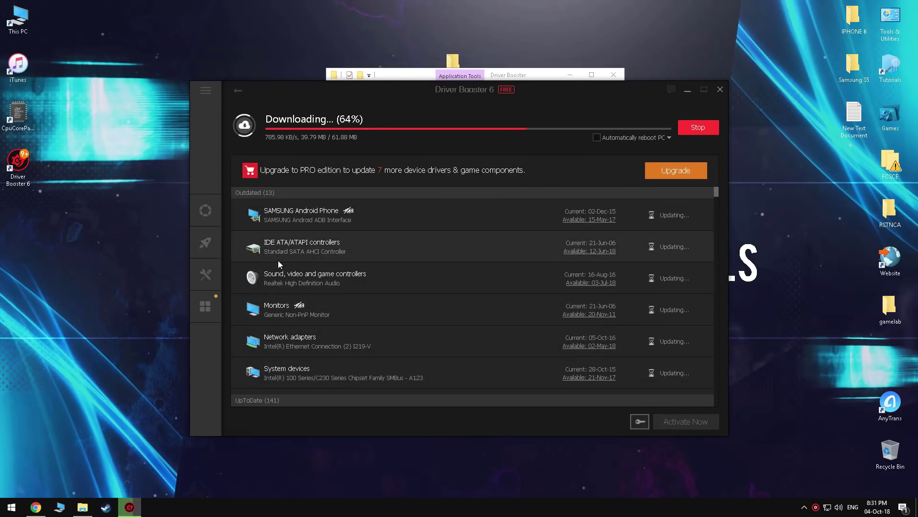
scroll(329, 266, down, 8)
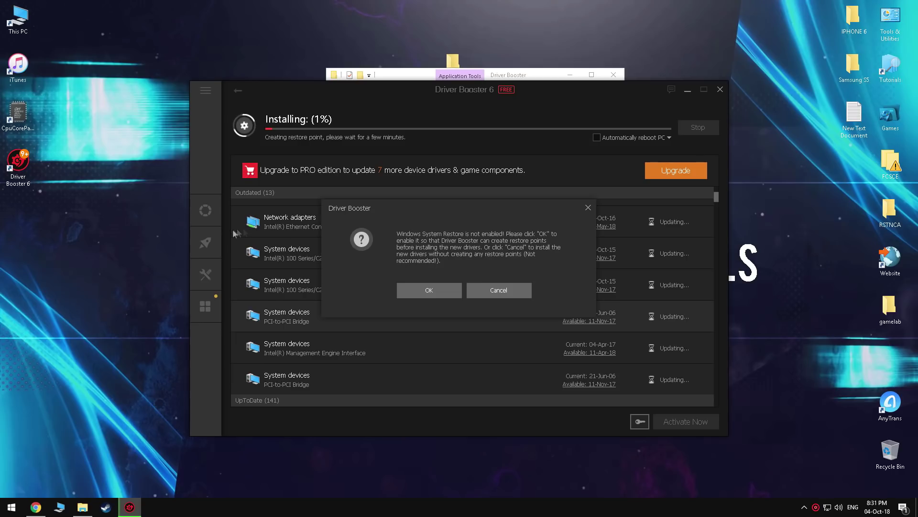
click(451, 287)
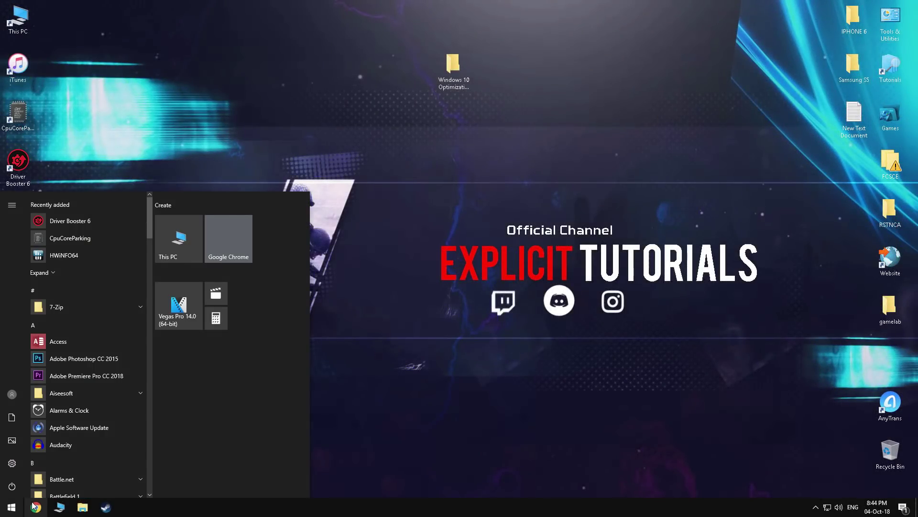
Step: Search Start for 'power plan' and open Choose a power plan
text(power plan)
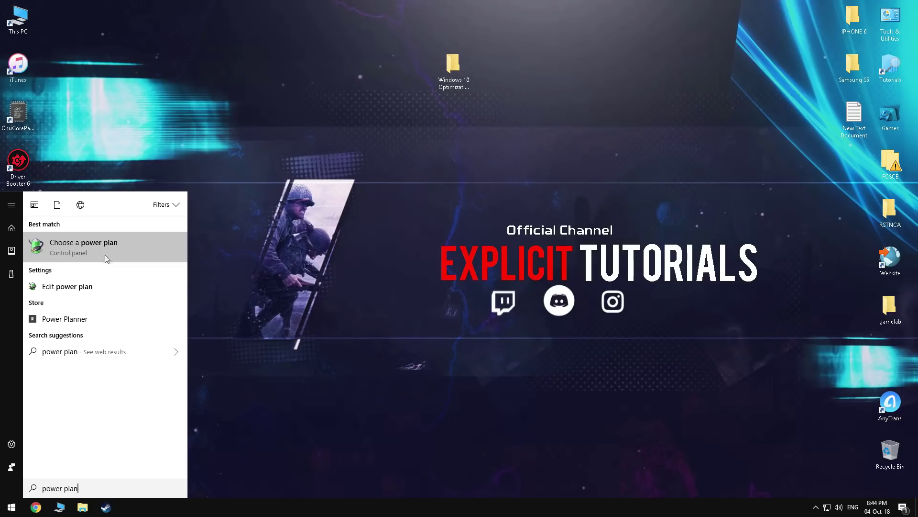
click(87, 245)
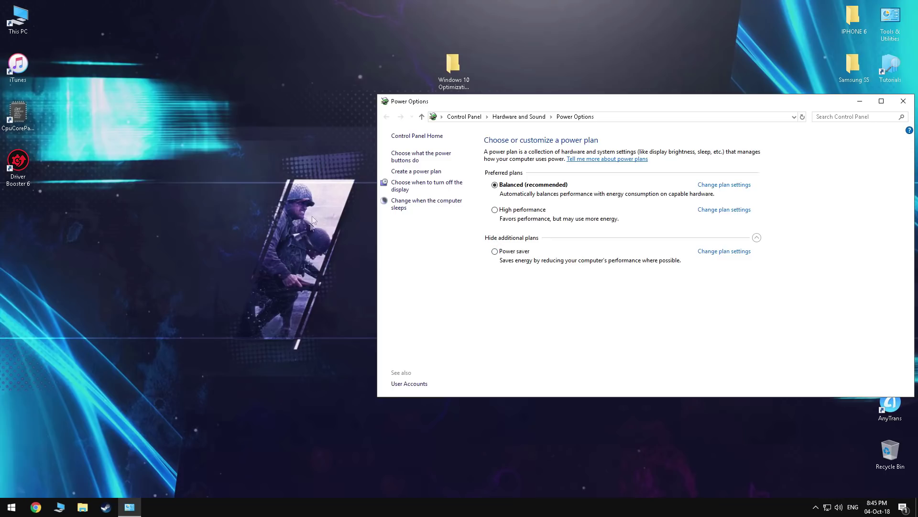
Step: Run the Ultimate Performance Command shortcut from the optimization pack folder
double_click(464, 77)
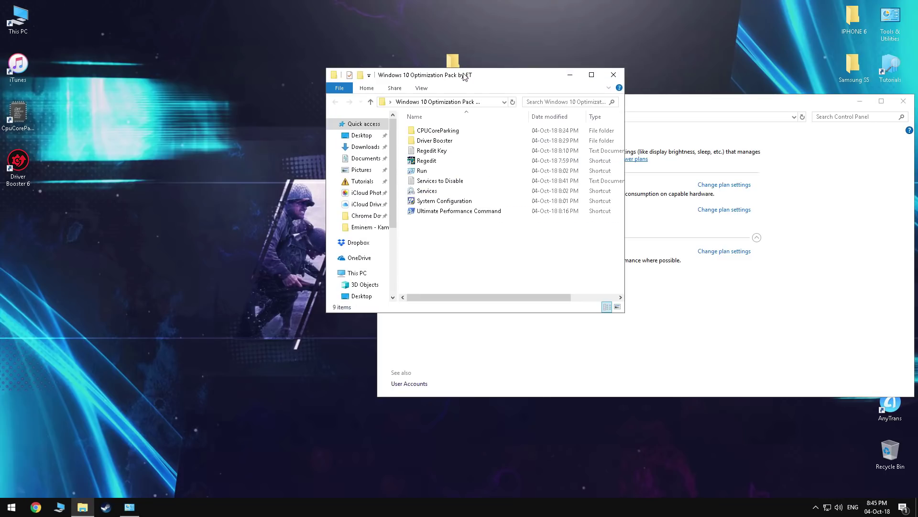
double_click(453, 75)
click(142, 140)
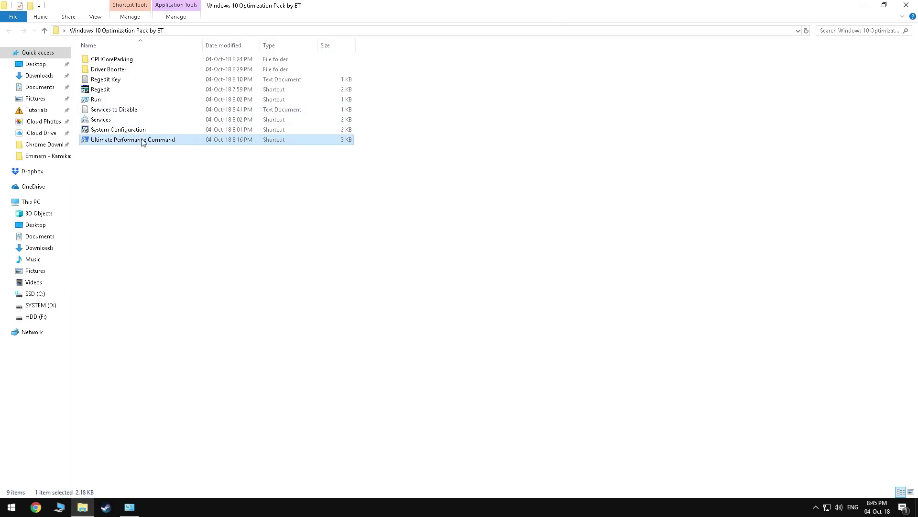
double_click(143, 139)
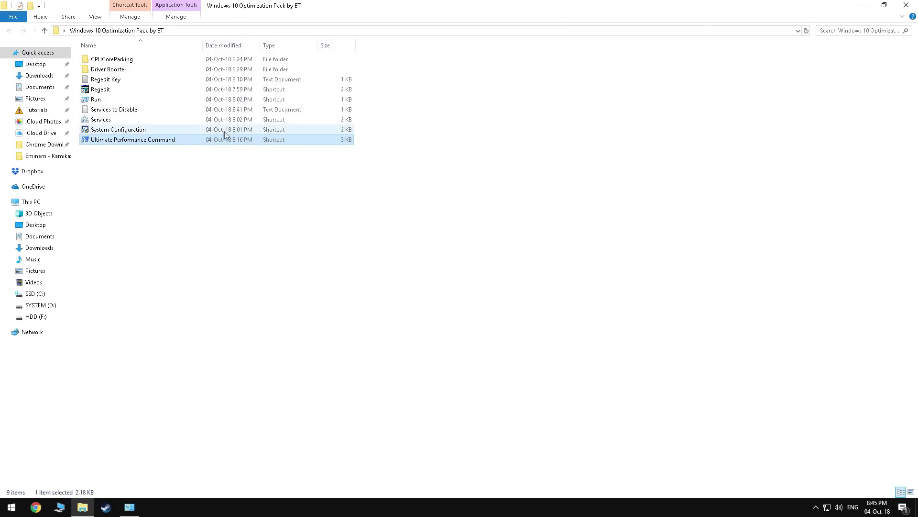
Step: Close Power Options and reopen Choose a power plan via a 'power plan' search
click(129, 507)
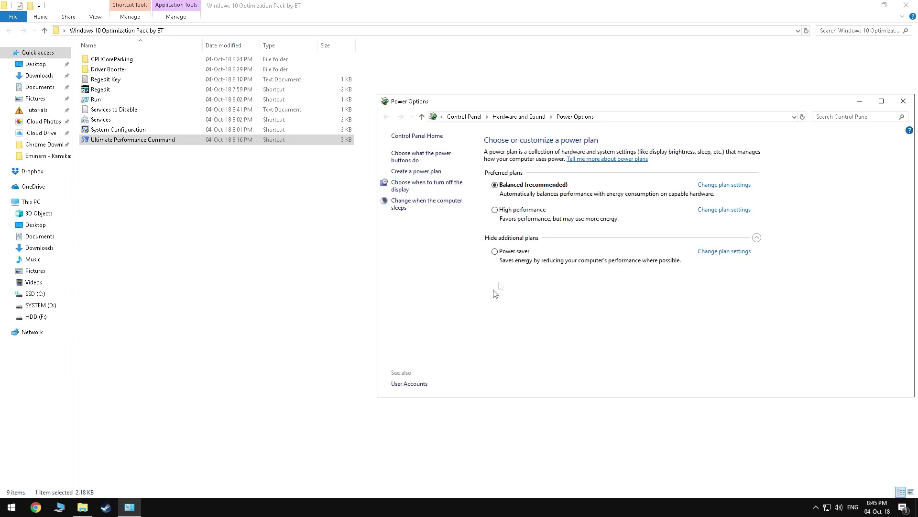
click(903, 101)
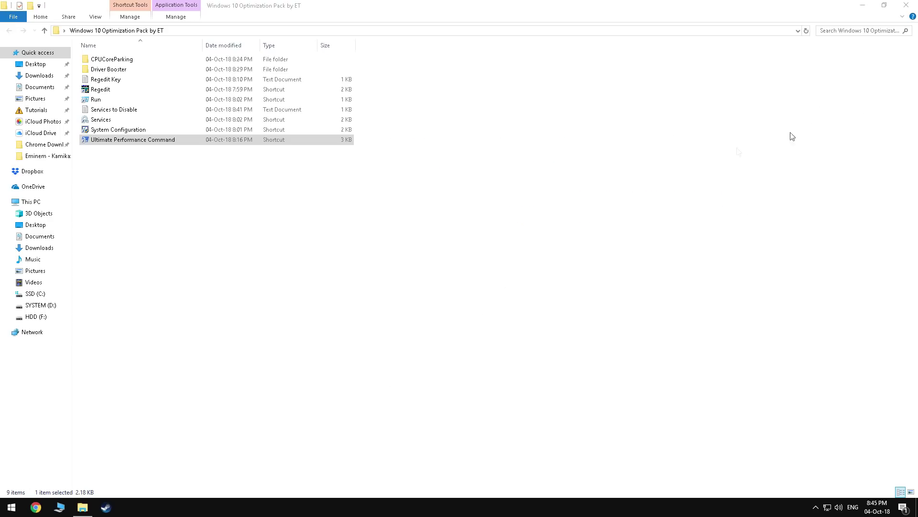
click(9, 509)
text(power plan)
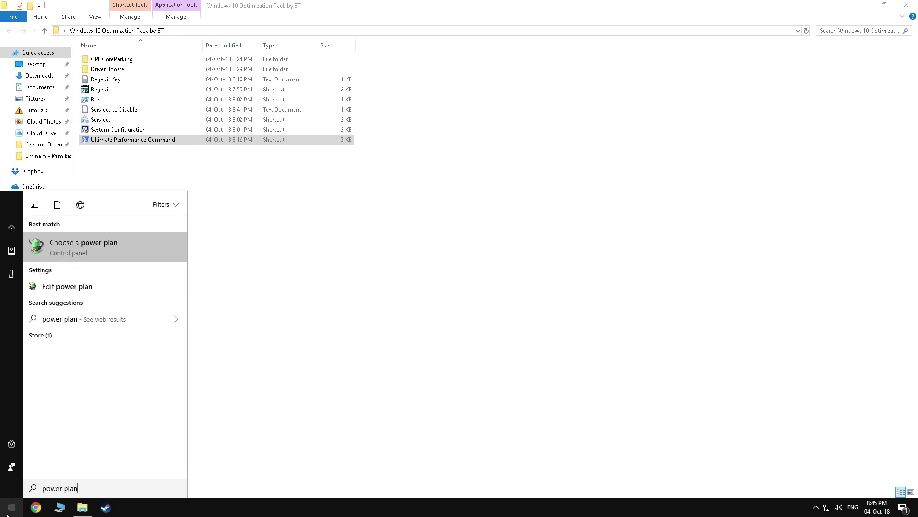
key(Return)
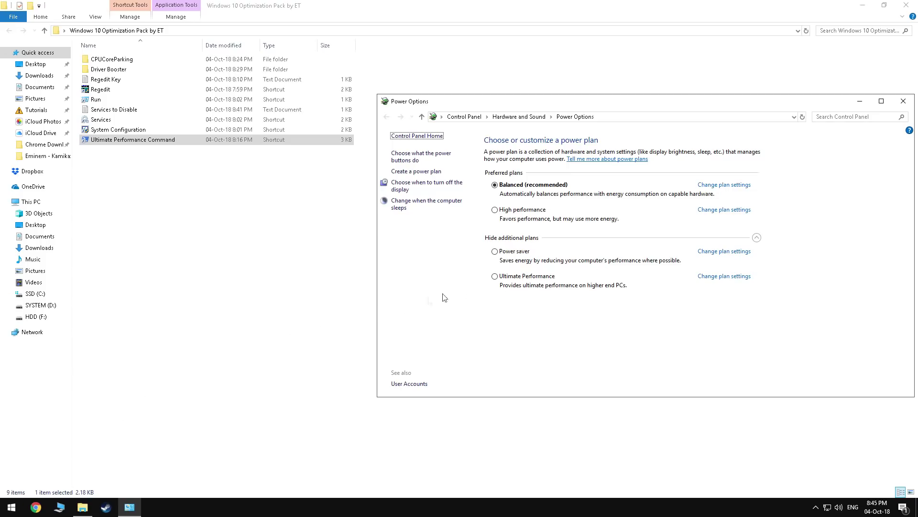
Step: Activate the Ultimate Performance plan and open its advanced power settings
click(496, 276)
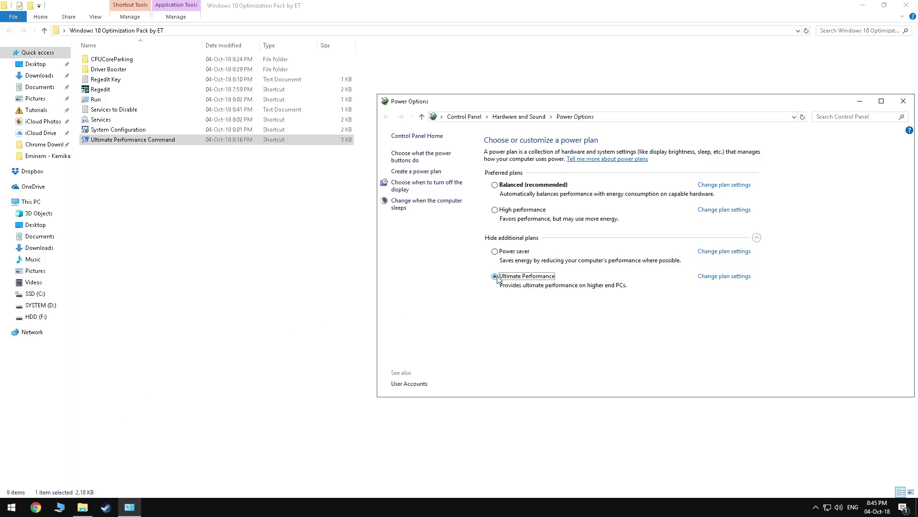
click(724, 277)
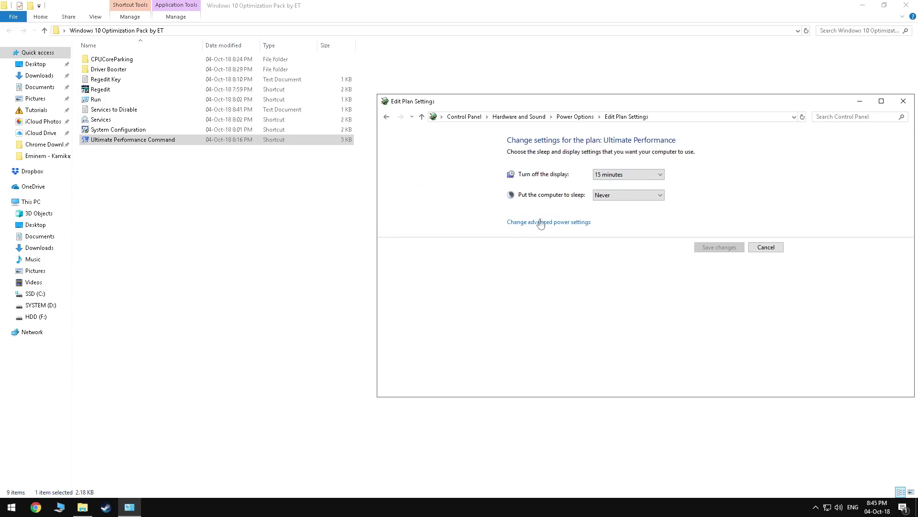
click(540, 223)
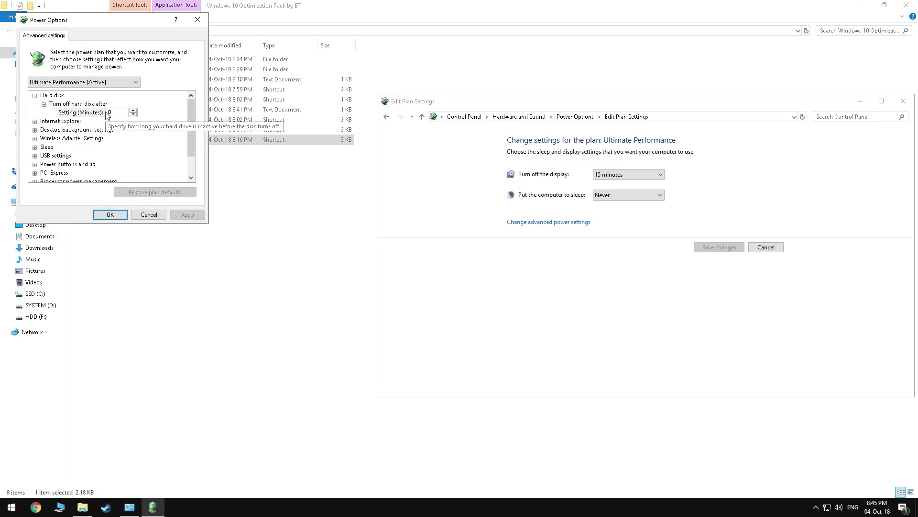
Step: Verify minimum and maximum processor states are 100%, then close the plan settings unchanged
click(116, 112)
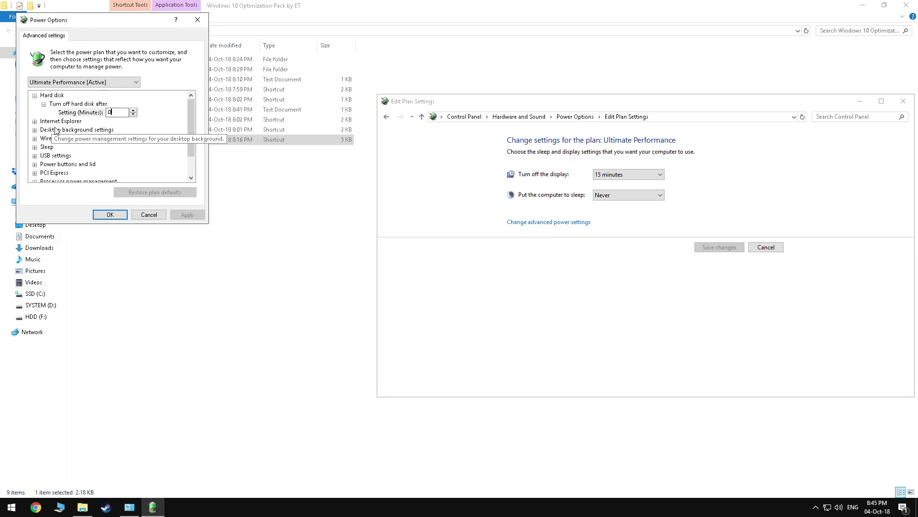
scroll(42, 162, down, 1)
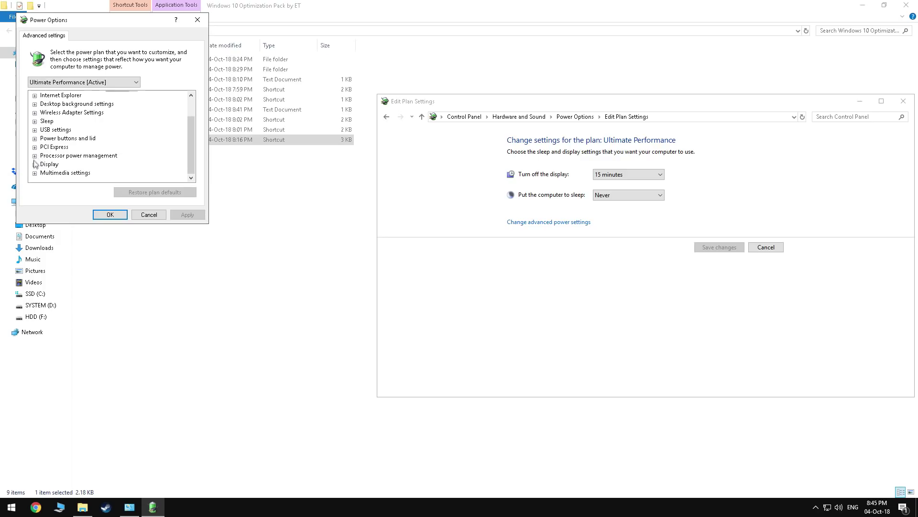
click(35, 156)
click(44, 155)
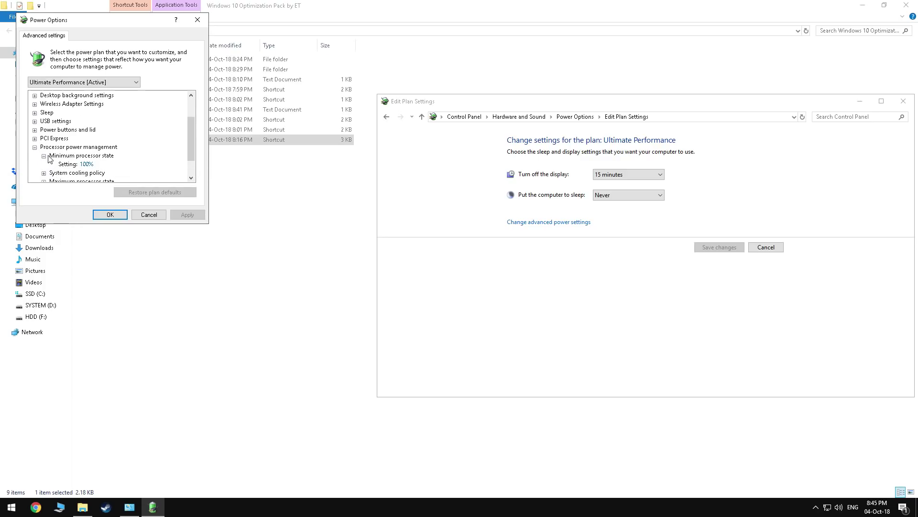
scroll(46, 157, down, 1)
click(44, 156)
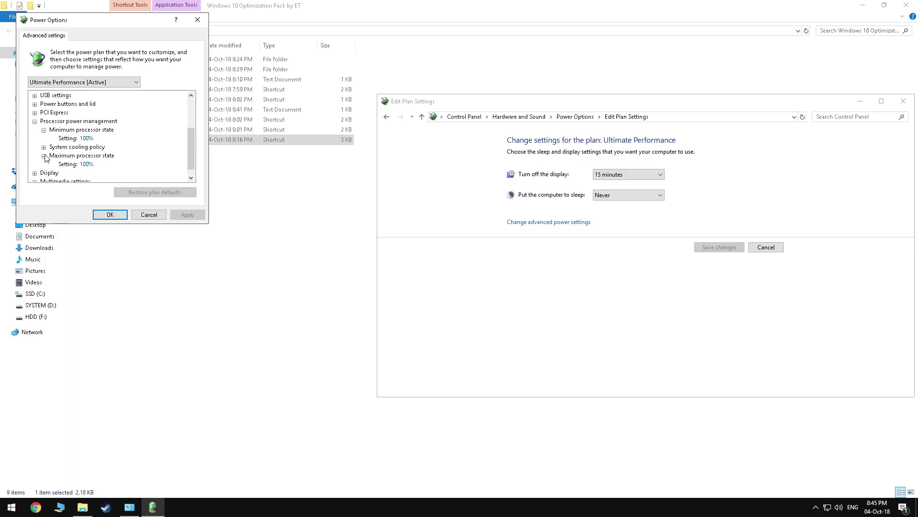
click(124, 215)
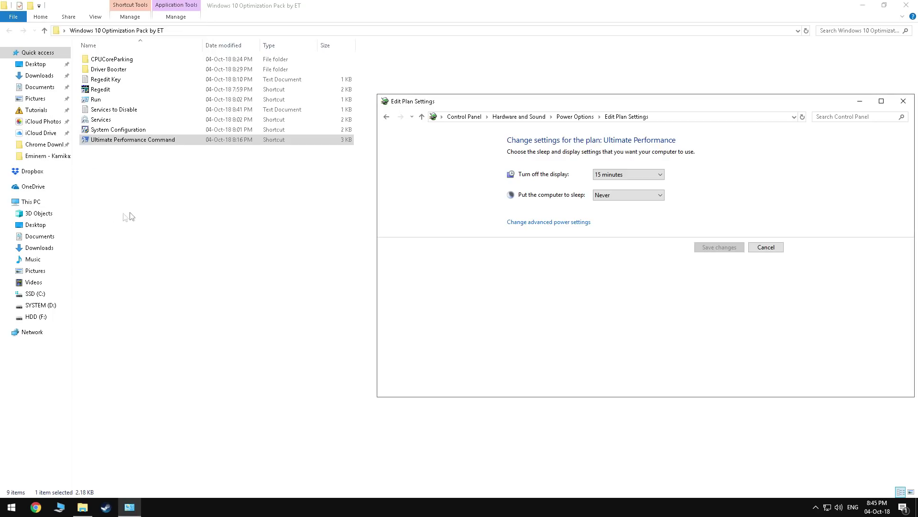
click(763, 247)
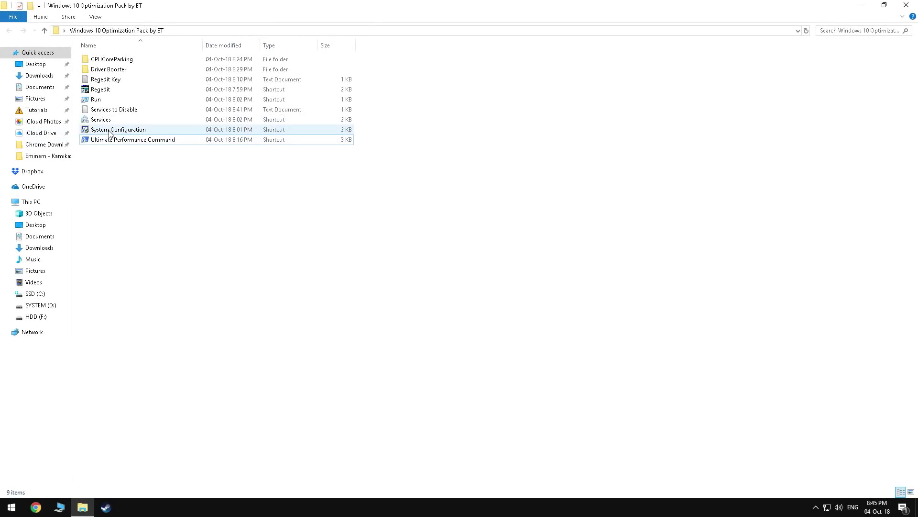
Step: In System Configuration, enable No GUI boot on the Boot tab and apply it
double_click(110, 130)
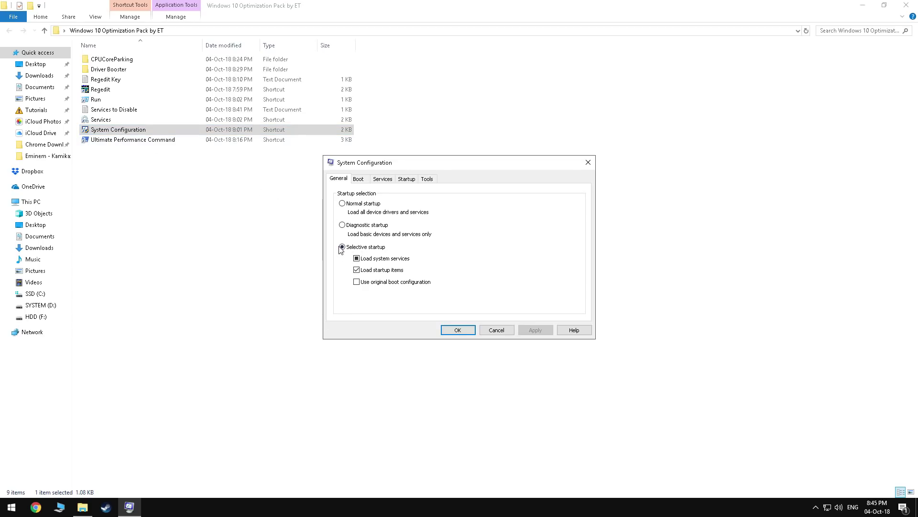
click(360, 180)
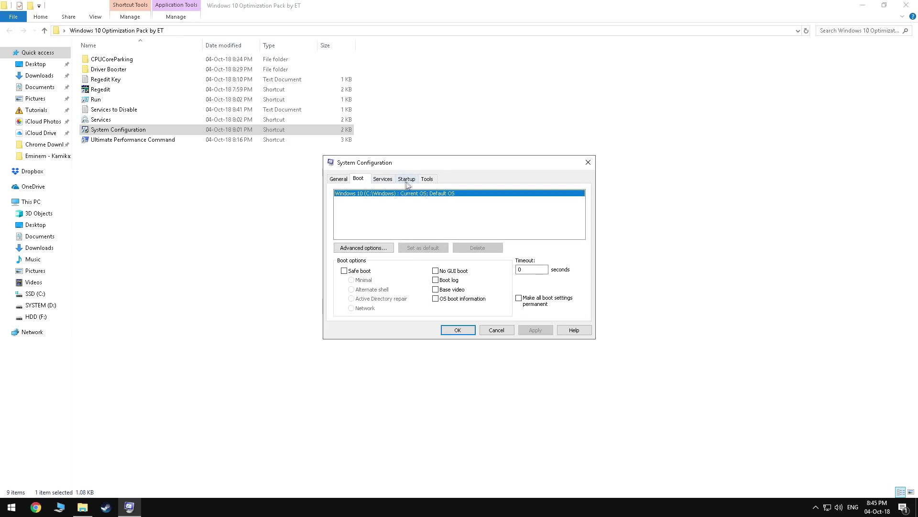
click(436, 271)
click(537, 331)
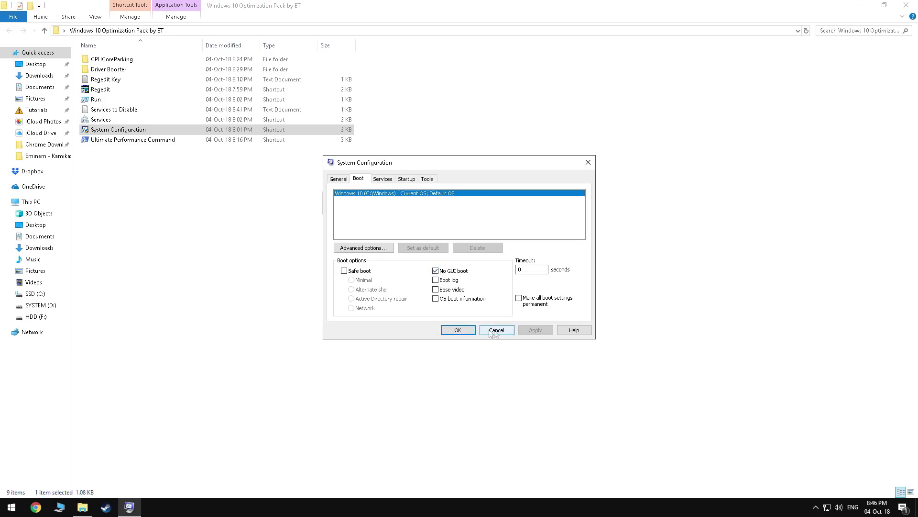
Step: Hide all Microsoft services, review the remaining services, and save with OK
click(382, 180)
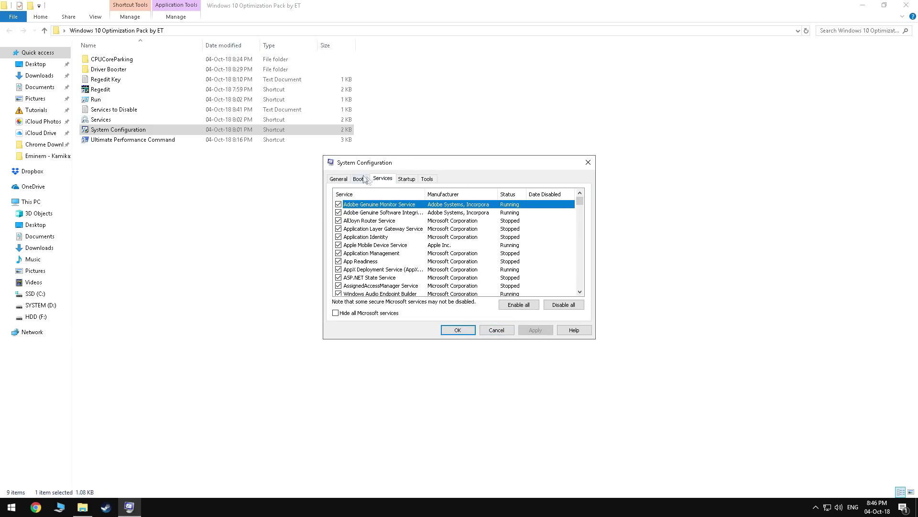
click(350, 315)
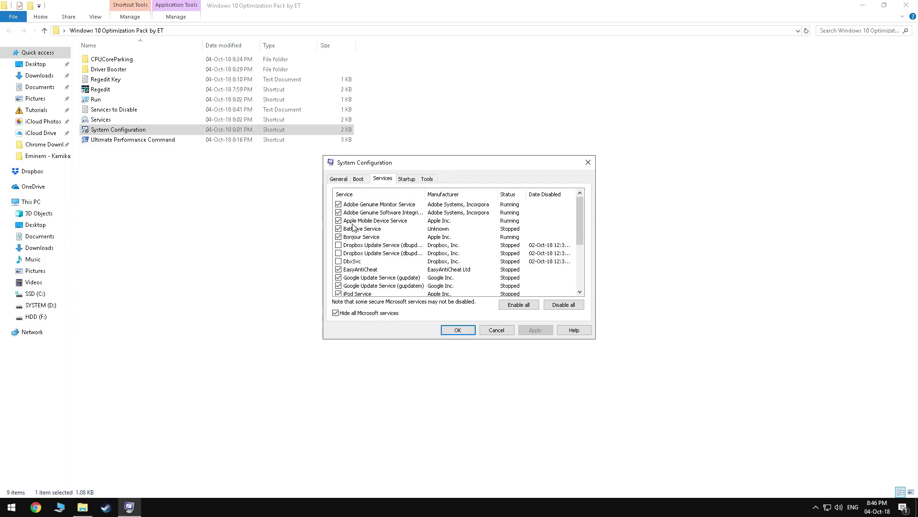
scroll(387, 239, down, 1)
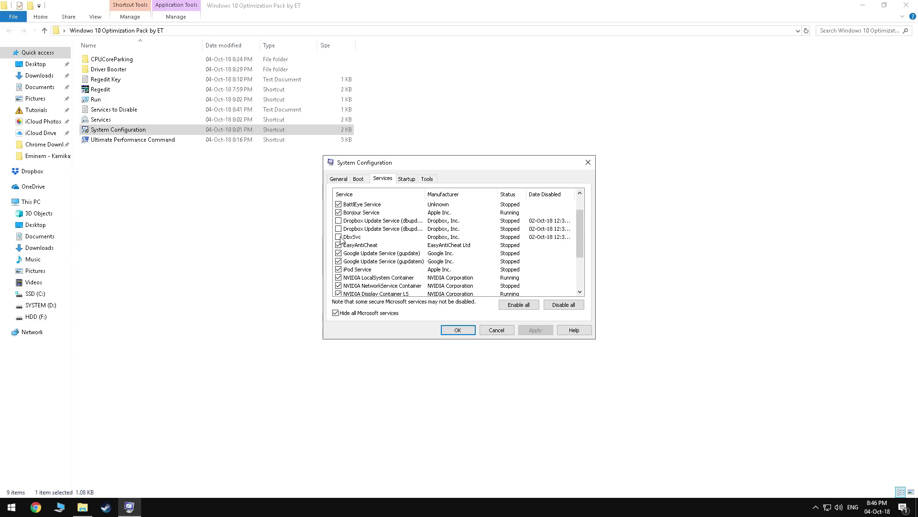
scroll(339, 239, down, 3)
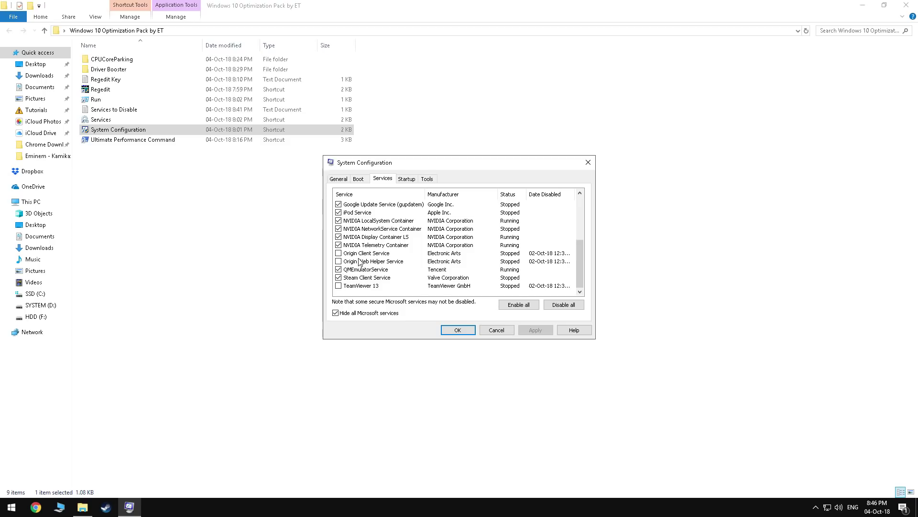
scroll(360, 261, up, 3)
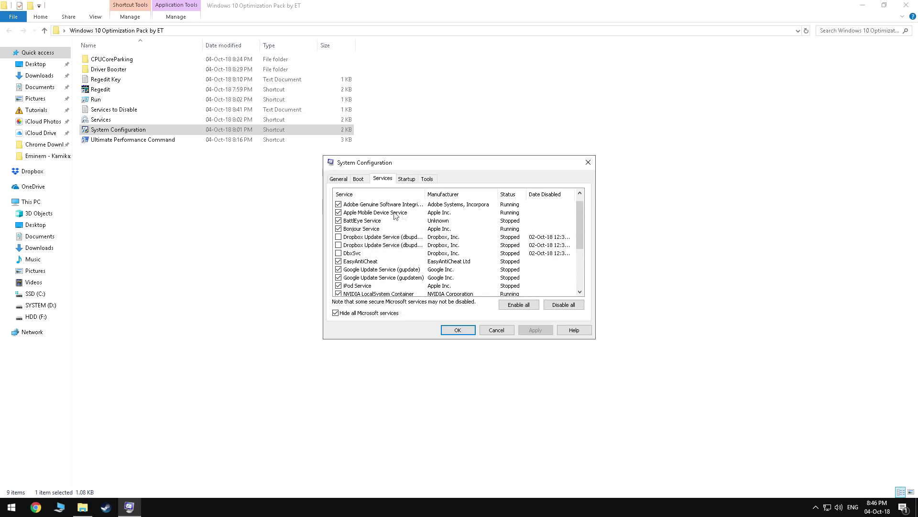
click(427, 179)
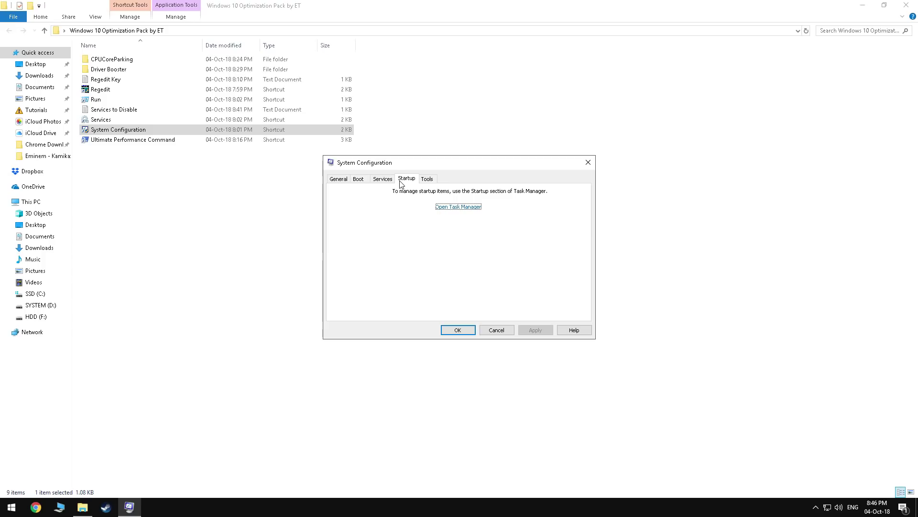
click(453, 329)
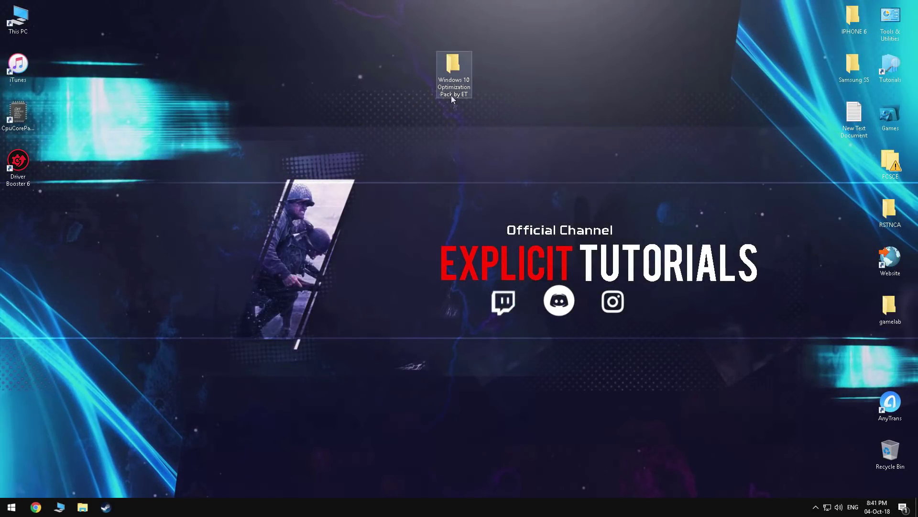
Step: From the Windows 10 Optimization Pack by ET folder, launch Services and the Services to Disable list
click(449, 79)
right_click(450, 79)
click(467, 83)
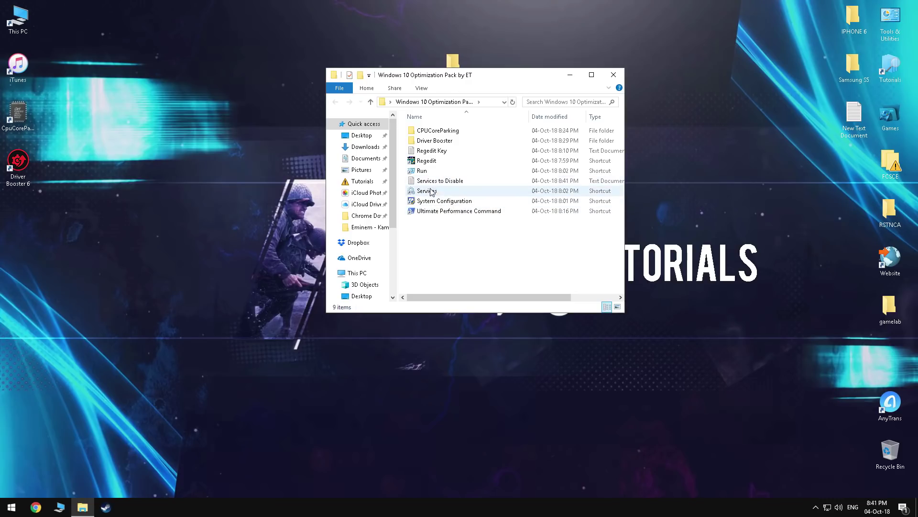
double_click(431, 192)
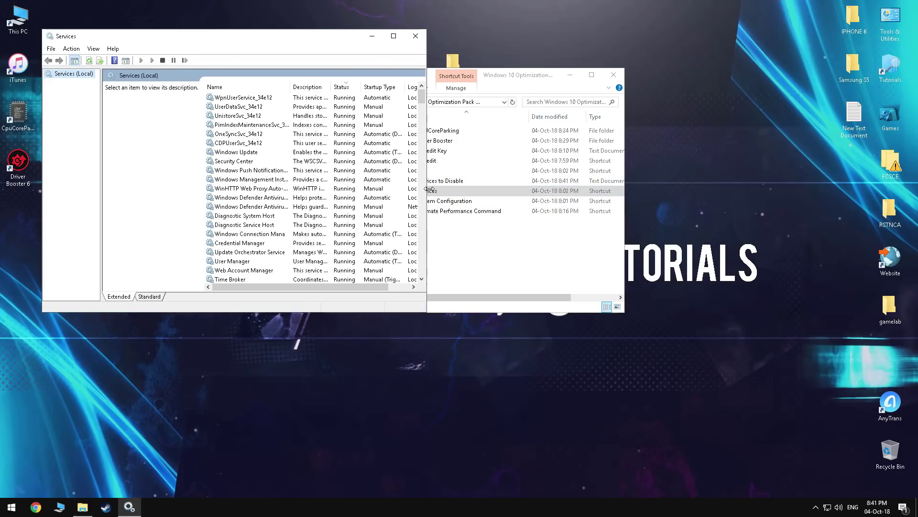
double_click(448, 182)
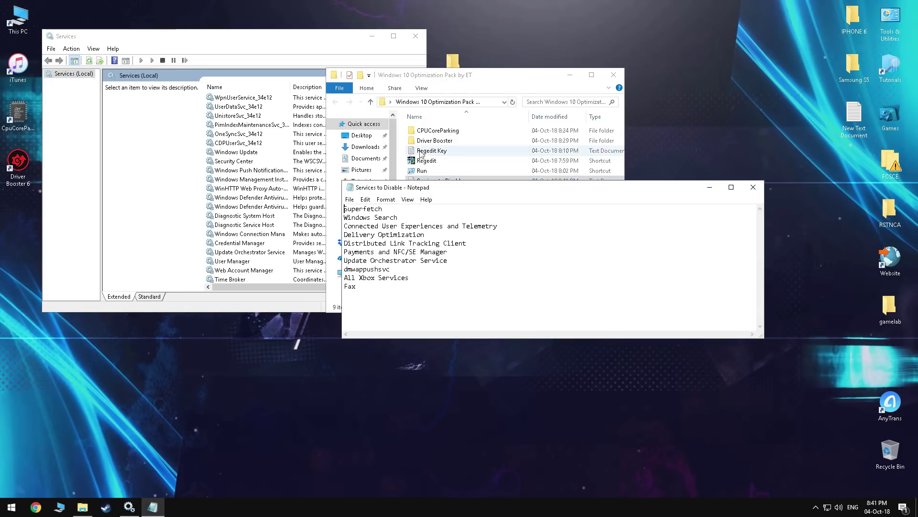
click(290, 42)
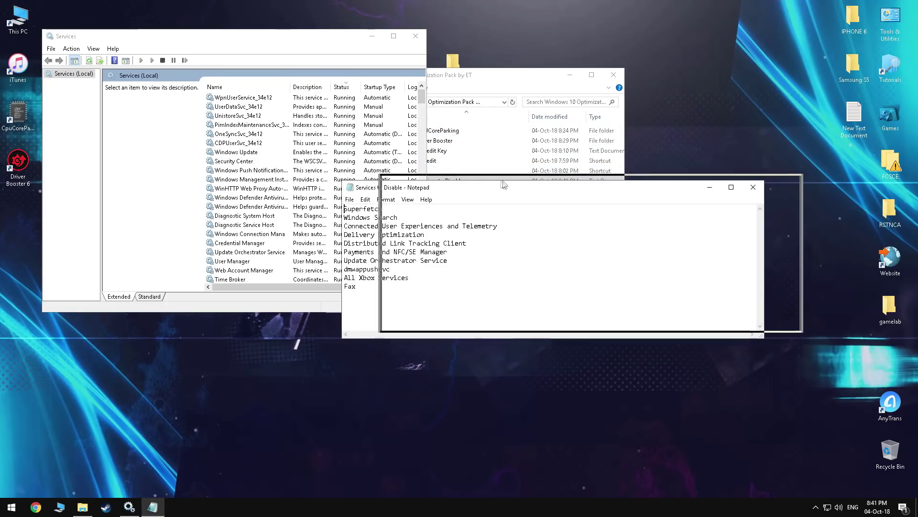
Step: Set the Superfetch service's startup type to Disabled
click(282, 152)
key(Down)
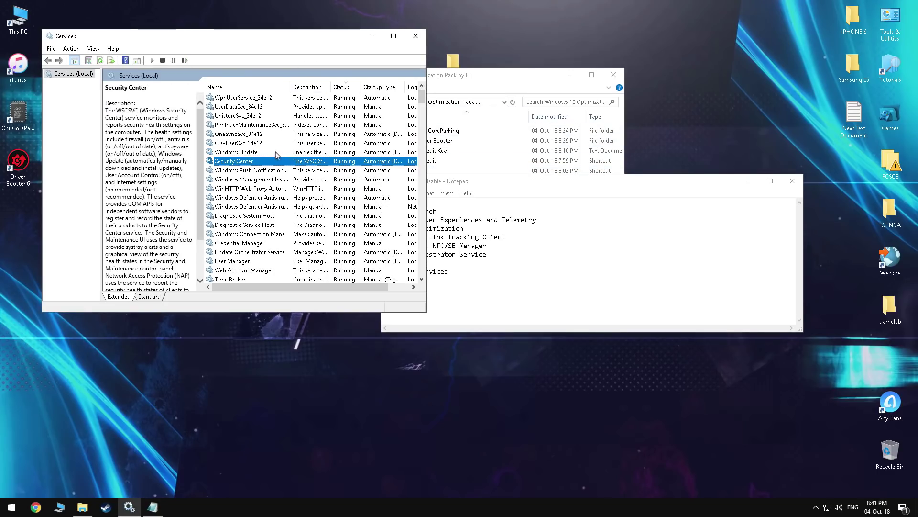
text(superfetch)
key(super+Up)
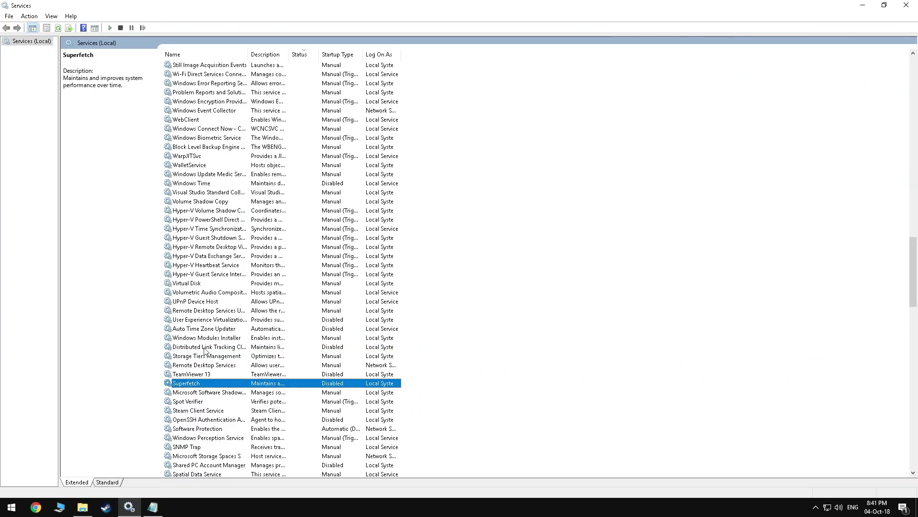
right_click(242, 387)
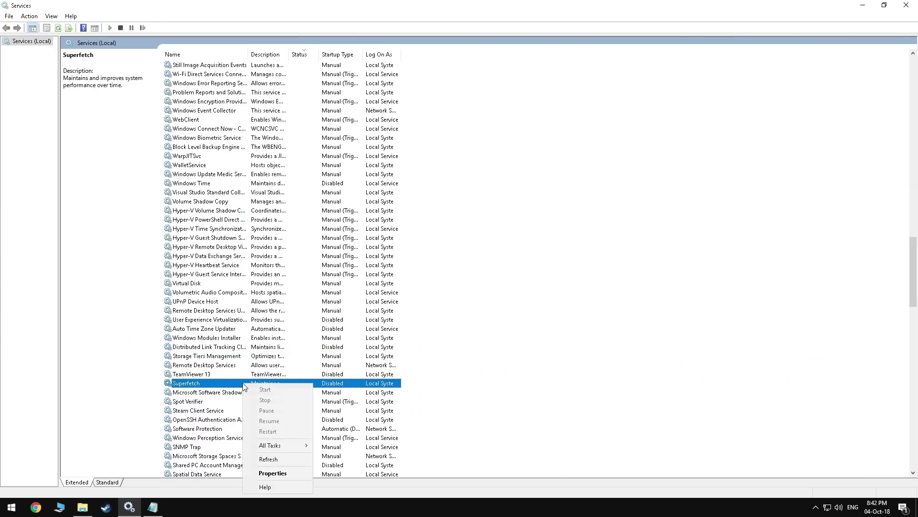
click(282, 471)
click(460, 243)
click(437, 271)
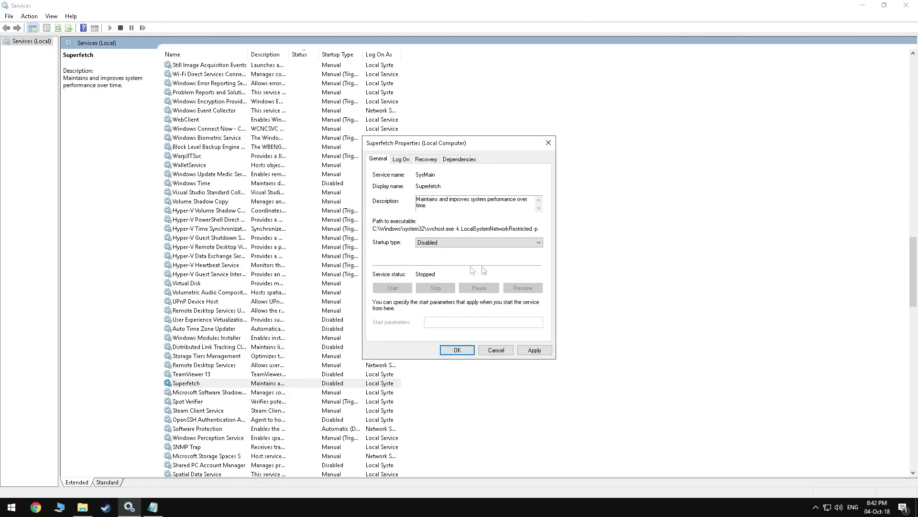
click(532, 349)
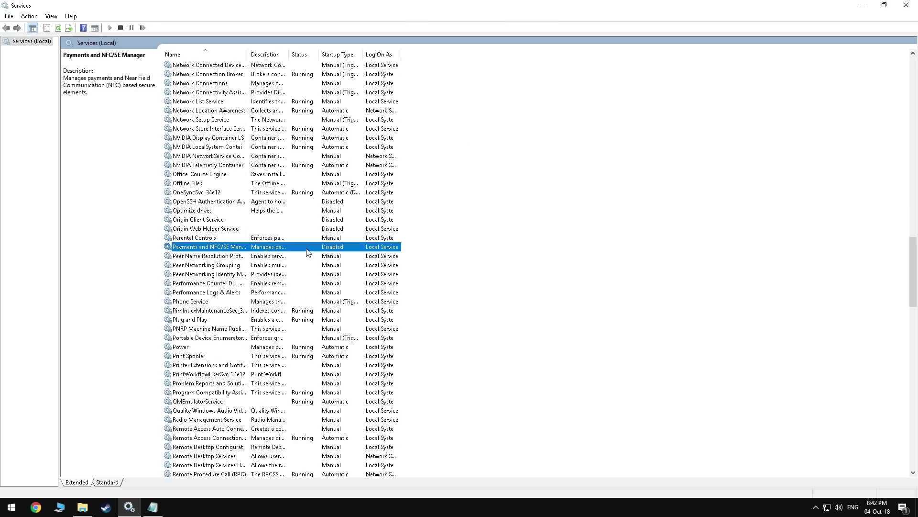
key(alt+Tab)
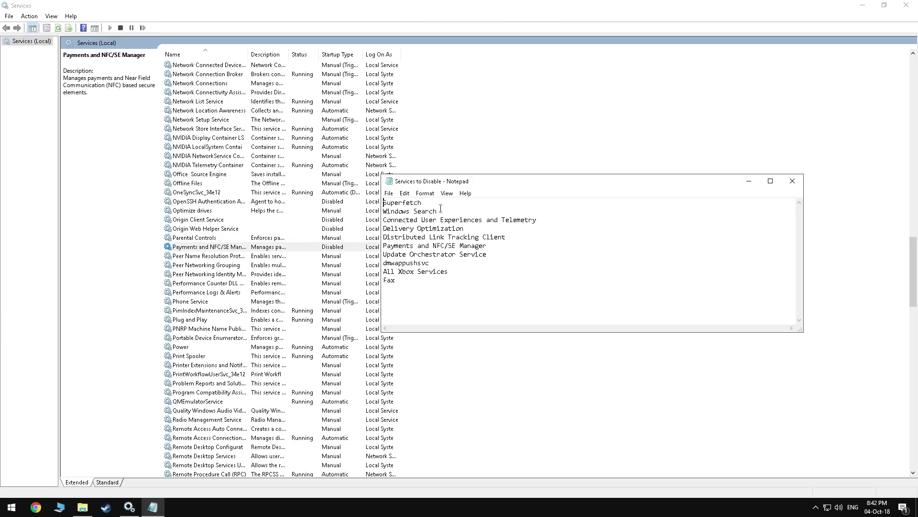
click(306, 148)
Step: Disable the Windows Search service
text(windows s)
key(Return)
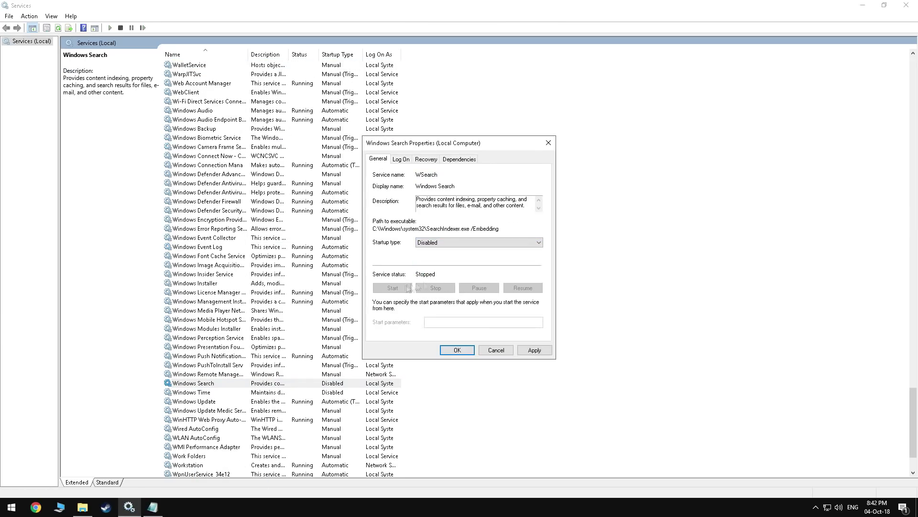
click(499, 348)
click(151, 506)
click(206, 210)
Step: Set Connected User Experiences and Telemetry to Disabled
text(connected)
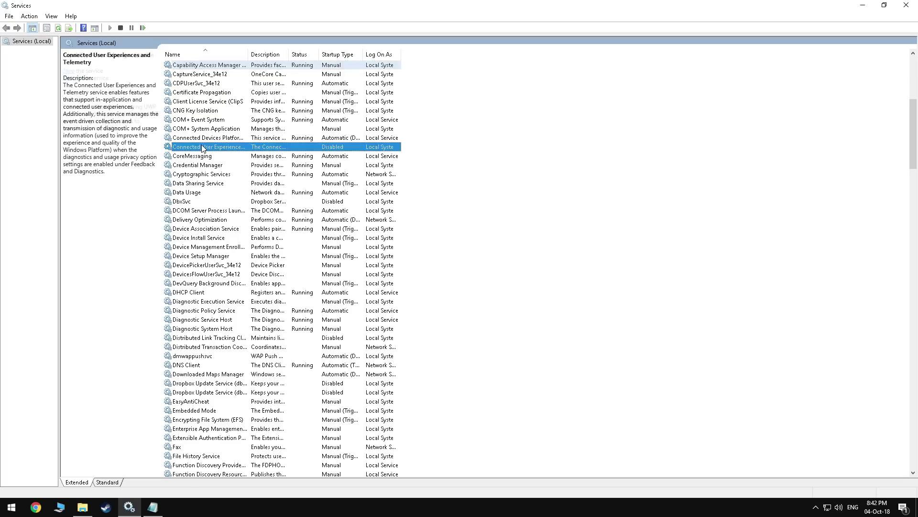
right_click(257, 146)
click(286, 234)
click(479, 242)
click(480, 276)
click(534, 352)
click(152, 506)
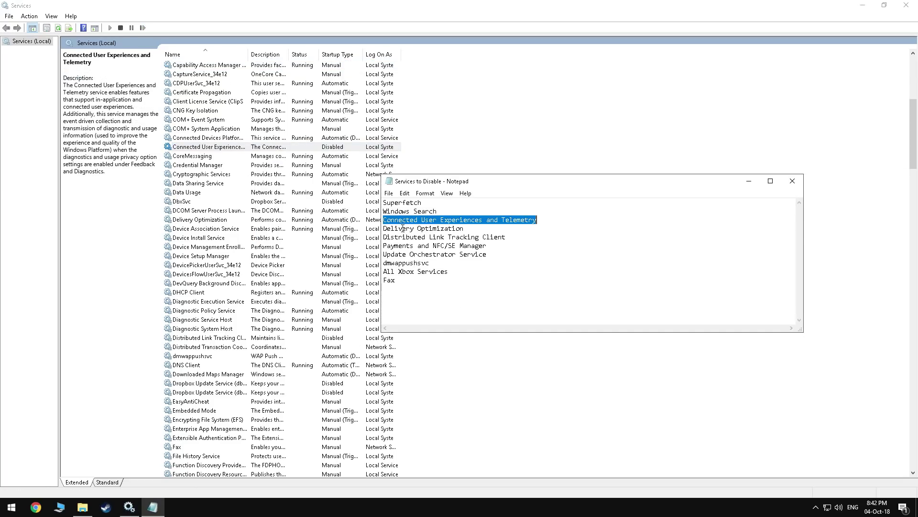
click(271, 231)
Step: Disable and stop the Delivery Optimization service
right_click(211, 220)
click(225, 309)
click(479, 243)
click(478, 272)
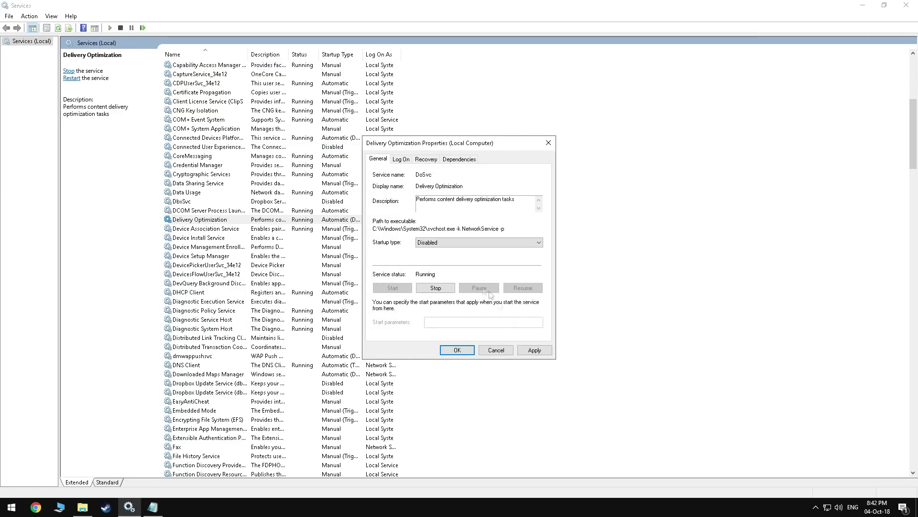
click(434, 288)
click(457, 350)
click(152, 506)
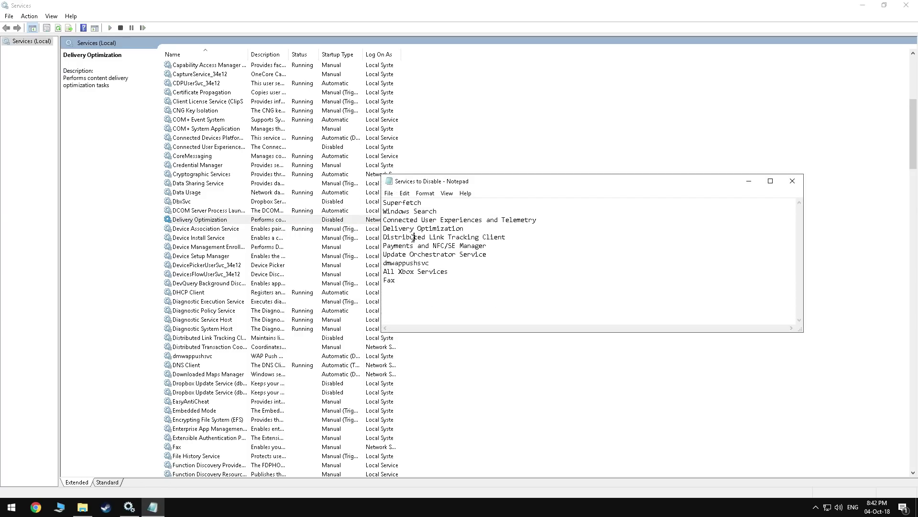
click(228, 230)
Step: Set Distributed Link Tracking Client to Disabled
scroll(228, 231, down, 1)
click(211, 219)
double_click(210, 310)
click(479, 243)
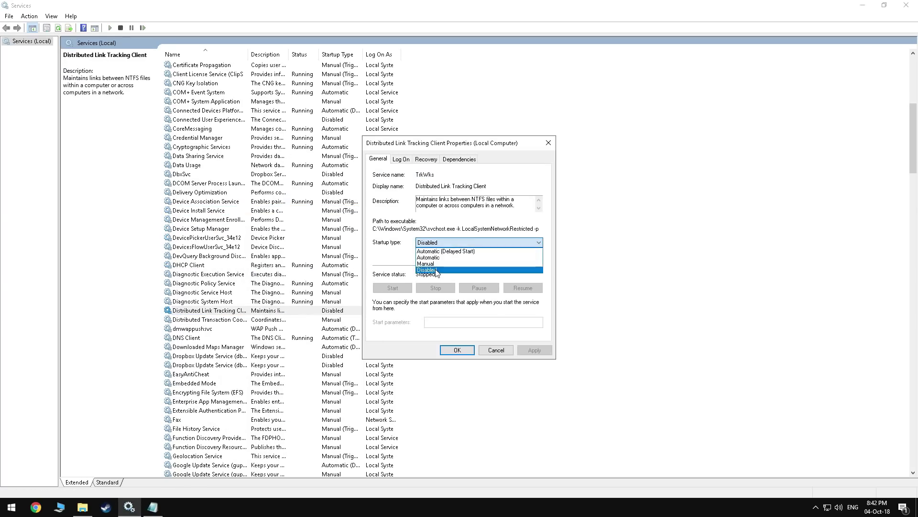
click(478, 272)
click(457, 350)
click(152, 507)
click(157, 507)
Step: Check the settings of the Payments and NFC/SE Manager service
key(p)
right_click(251, 75)
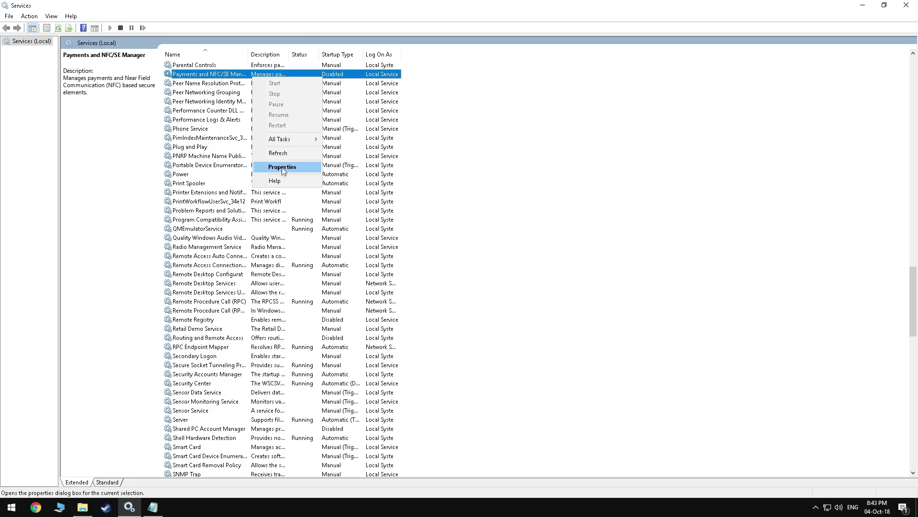
click(277, 164)
click(457, 349)
click(152, 507)
click(157, 507)
Step: Stop the Update Orchestrator Service
key(u)
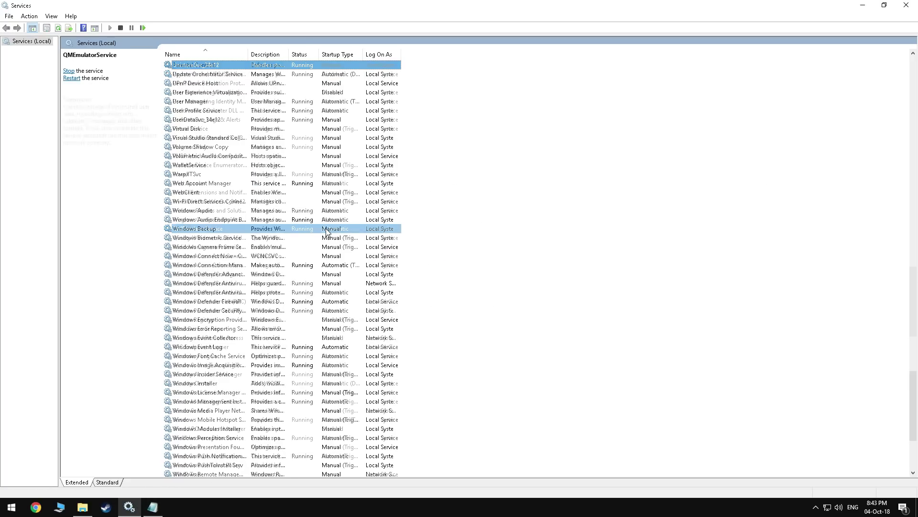
right_click(207, 74)
click(237, 165)
click(436, 288)
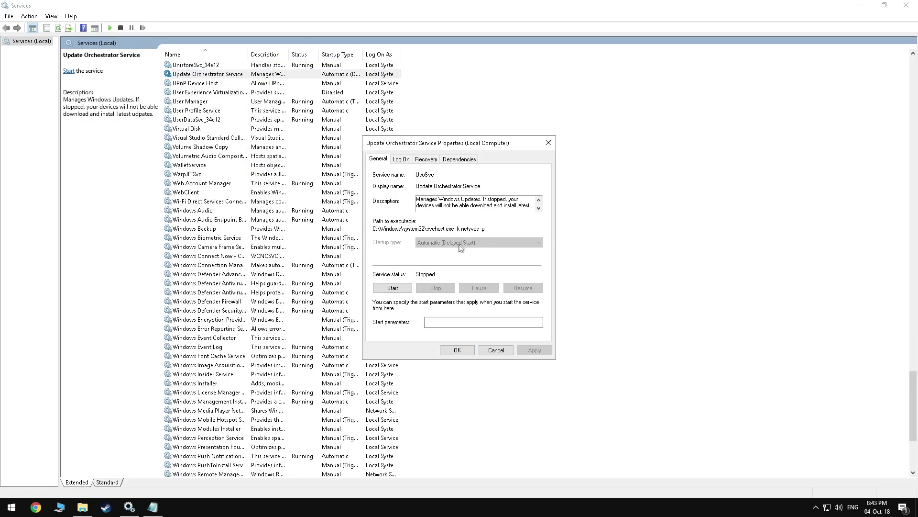
click(548, 143)
click(152, 507)
click(152, 507)
Step: Set the dmwappushsvc service to Disabled
key(d)
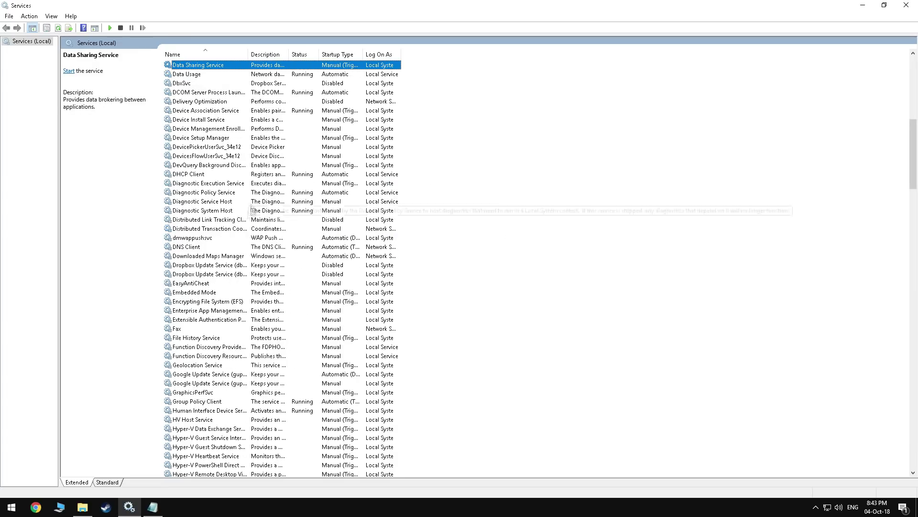
click(228, 238)
right_click(227, 237)
click(263, 329)
click(538, 242)
click(478, 272)
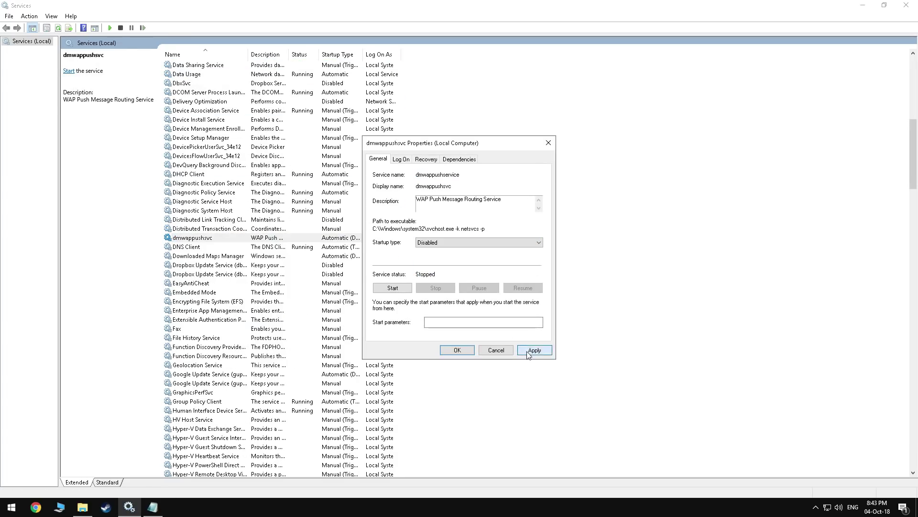
click(535, 349)
click(457, 350)
click(152, 506)
click(153, 506)
Step: Set Xbox Accessory Management Service to Disabled
key(x)
key(x)
right_click(248, 428)
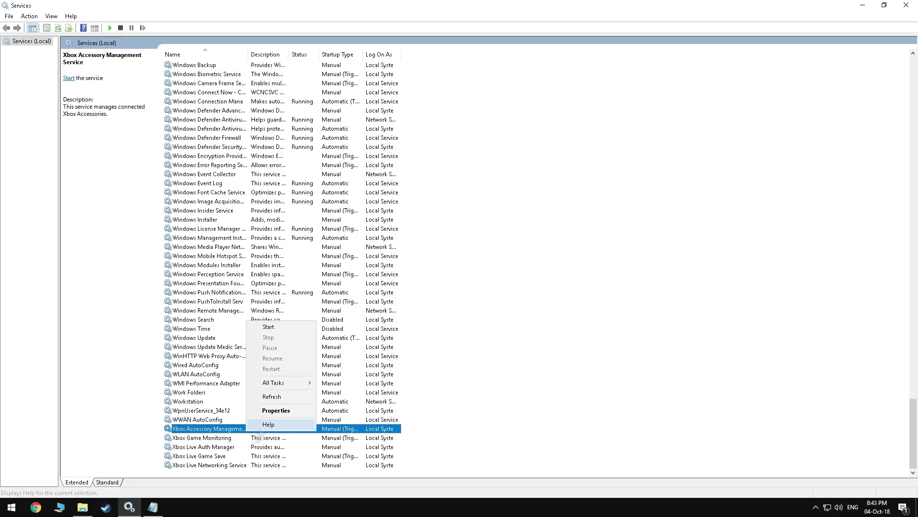
click(268, 411)
click(539, 243)
click(479, 271)
click(534, 350)
click(457, 349)
Step: Disable Xbox Game Monitoring and Xbox Live Auth Manager
right_click(248, 437)
click(268, 421)
click(457, 350)
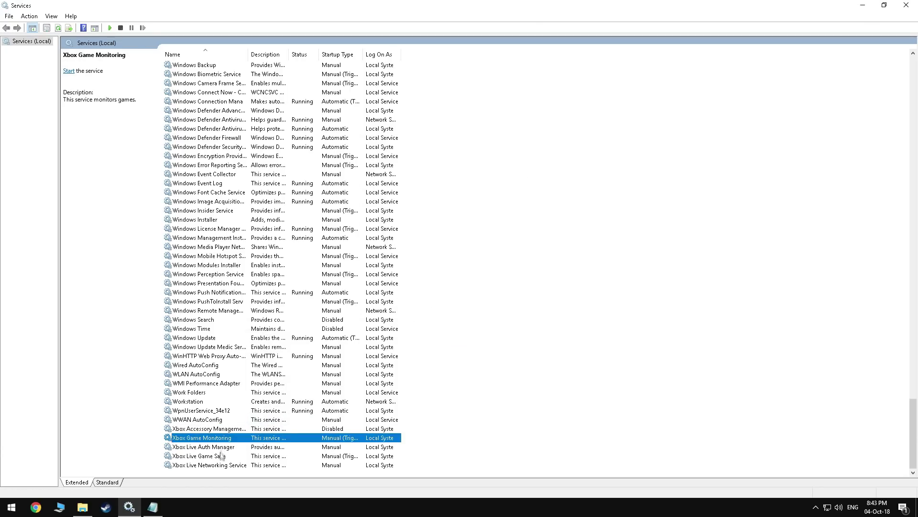
right_click(249, 446)
click(268, 430)
click(538, 242)
click(478, 272)
click(457, 349)
Step: Disable Xbox Live Game Save and Xbox Live Networking Service
right_click(249, 456)
click(268, 439)
click(539, 242)
click(478, 271)
click(458, 350)
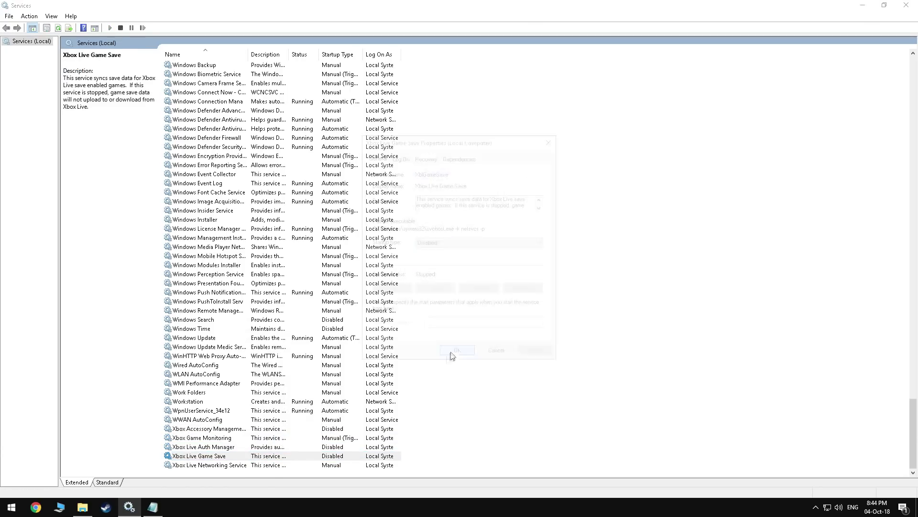
right_click(249, 464)
click(268, 448)
click(539, 242)
click(479, 271)
click(457, 350)
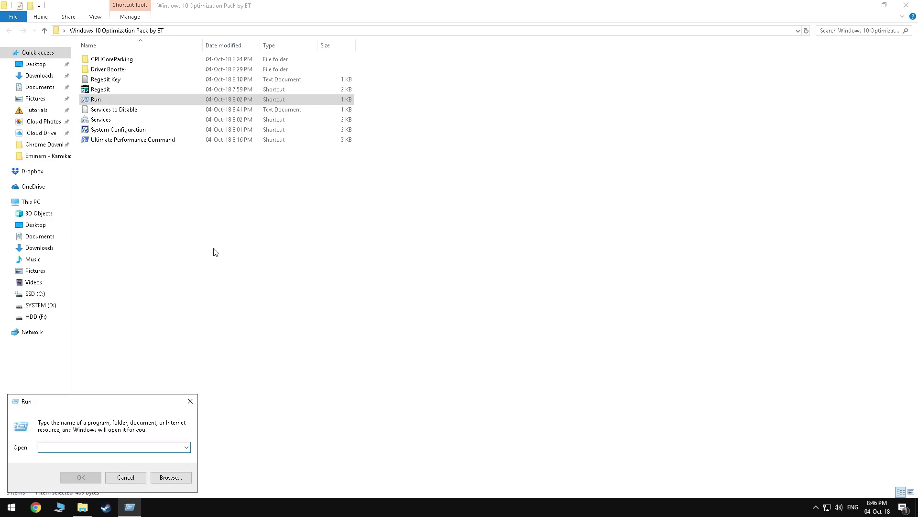
Step: Open %temp% and permanently delete all 29 temporary items with Shift+Delete
text(%temp%)
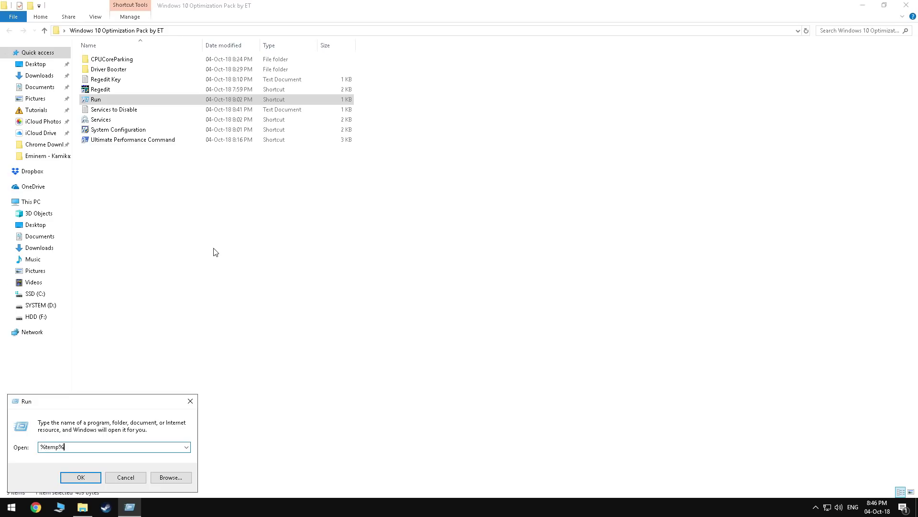
key(Return)
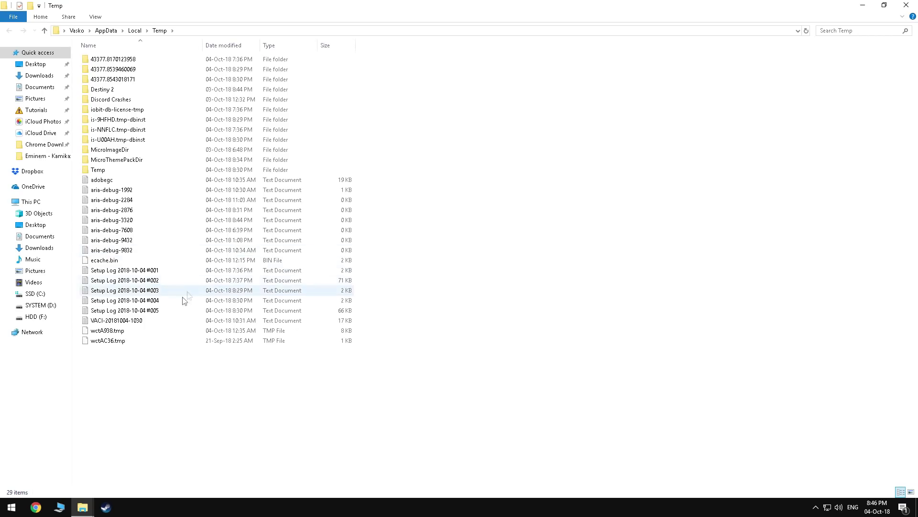
click(184, 301)
drag(183, 387, 107, 56)
right_click(108, 57)
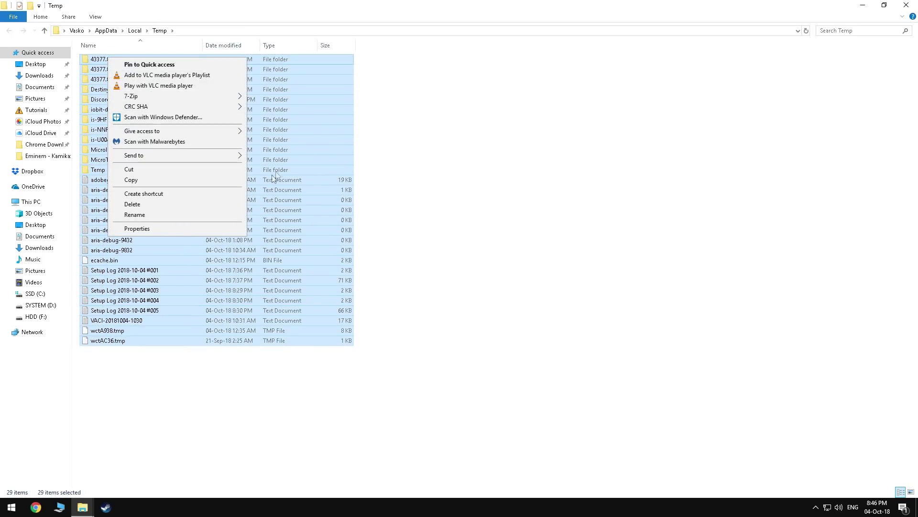
click(423, 220)
drag(422, 386, 119, 58)
key(shift+Delete)
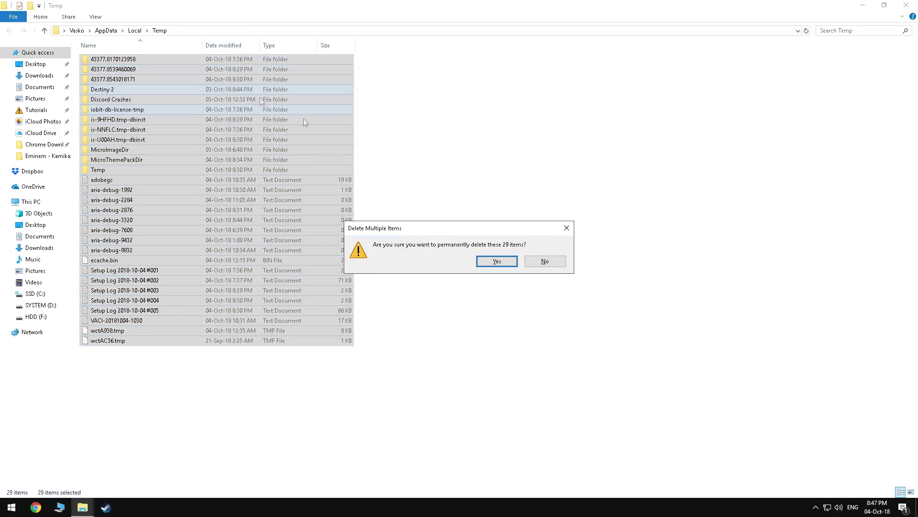
click(481, 260)
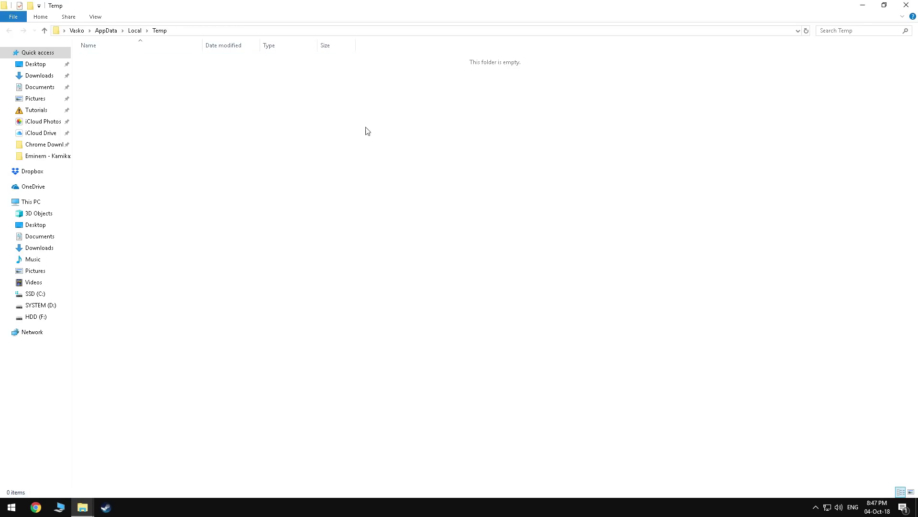
Step: Open prefetch via Run, permanently delete its 268 files, and close the window
click(907, 5)
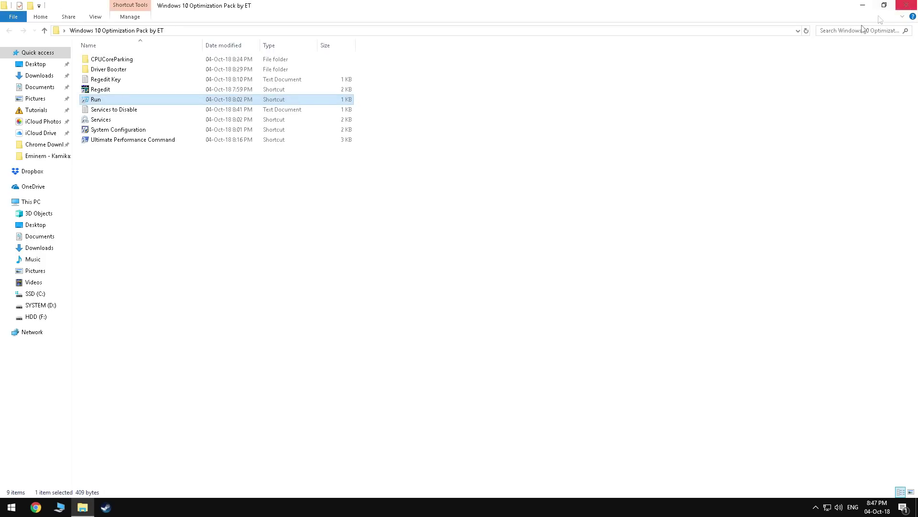
double_click(98, 99)
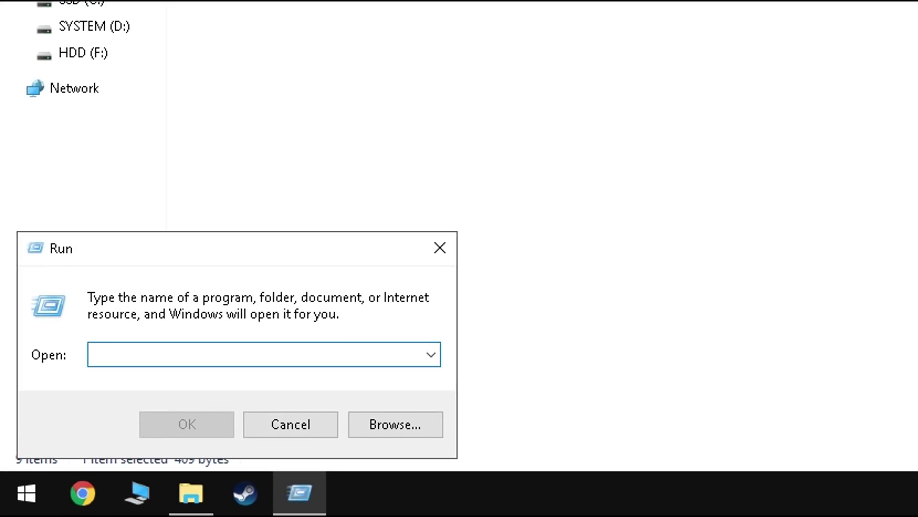
text(prefetch)
key(Return)
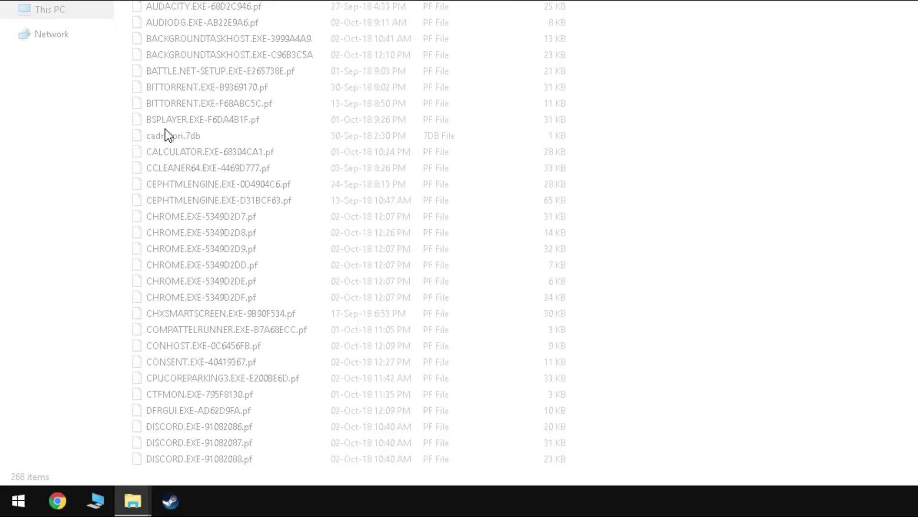
drag(422, 54, 154, 476)
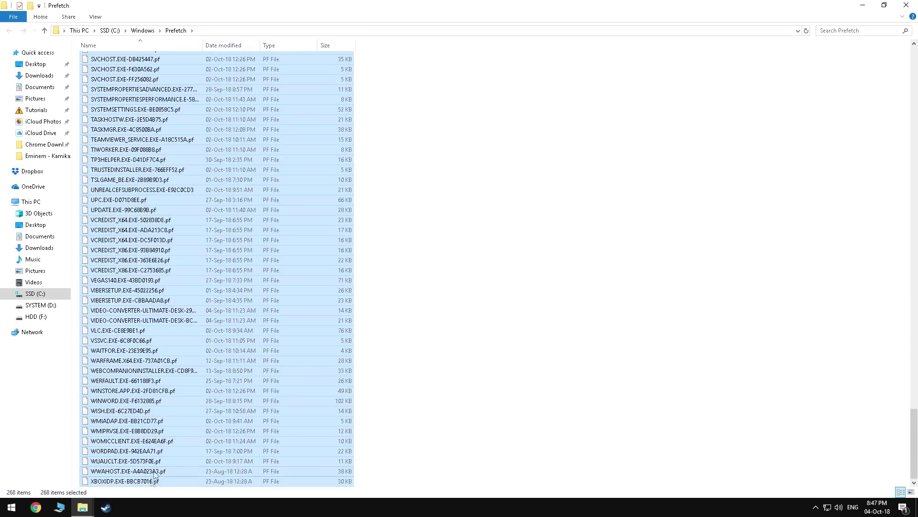
key(shift+Delete)
click(500, 261)
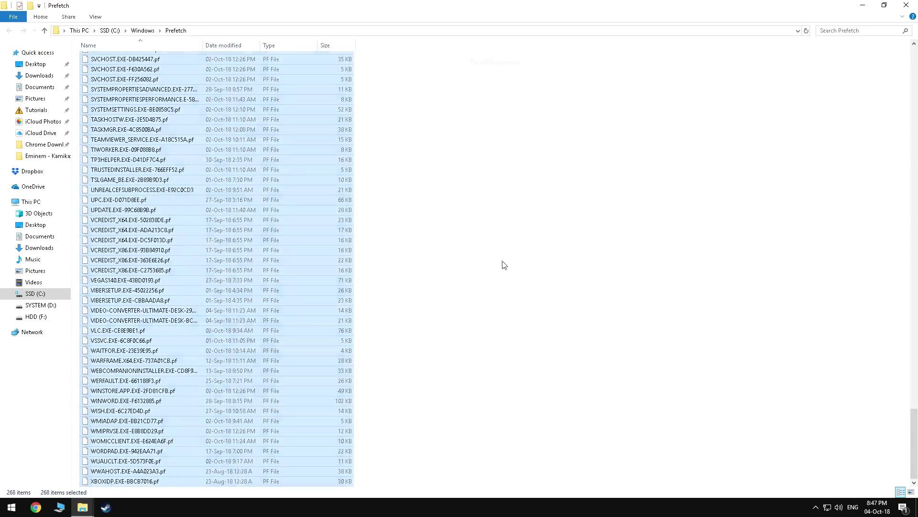
click(913, 5)
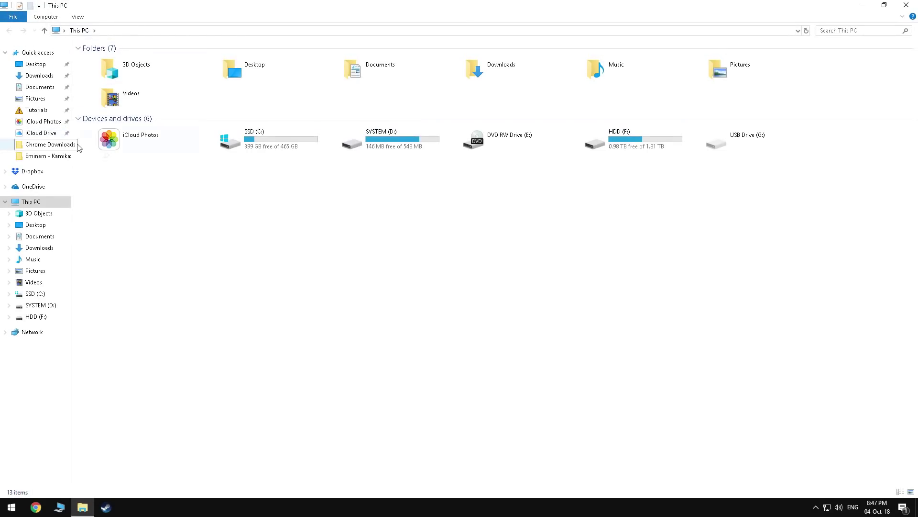
Step: From This PC properties, reach Performance Options, keep scheduling on Programs, and open Virtual Memory
right_click(39, 206)
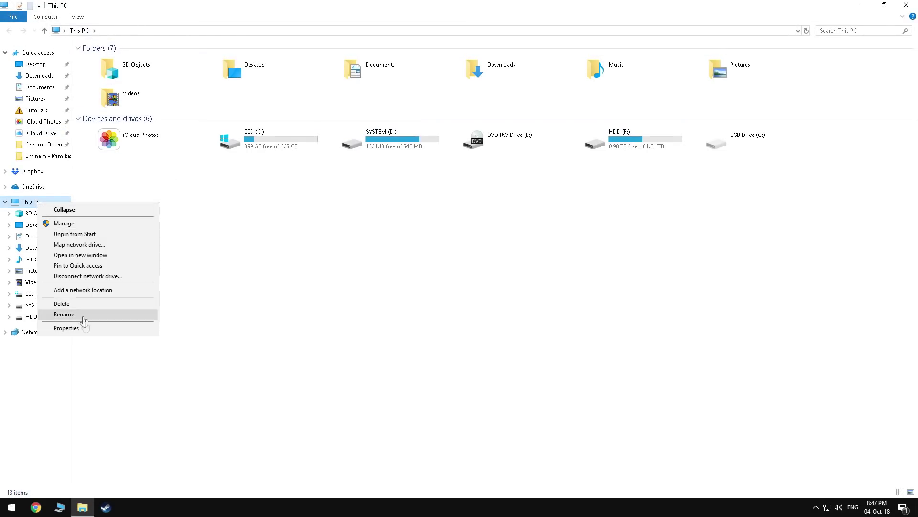
click(66, 329)
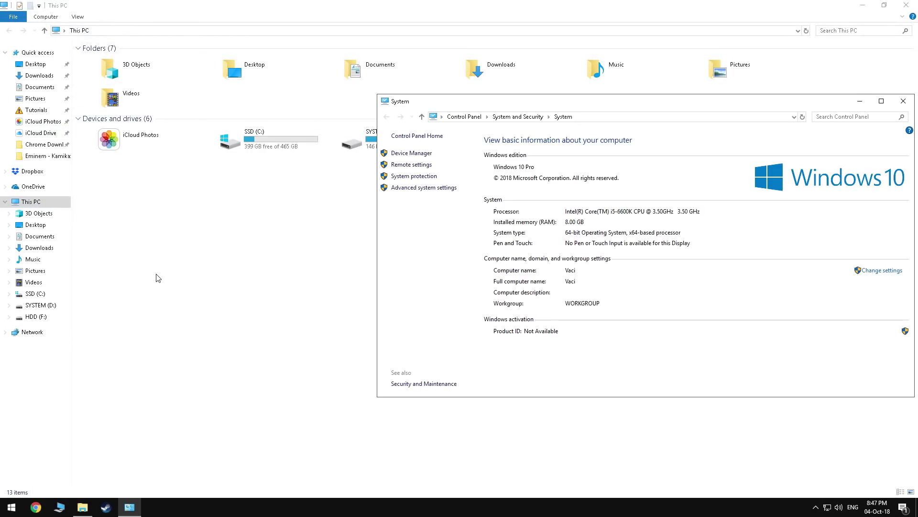
click(424, 188)
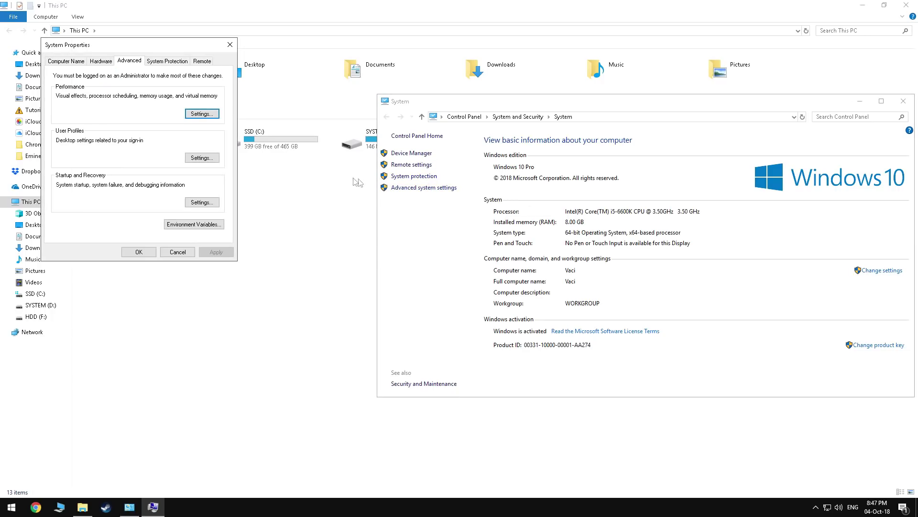
click(196, 115)
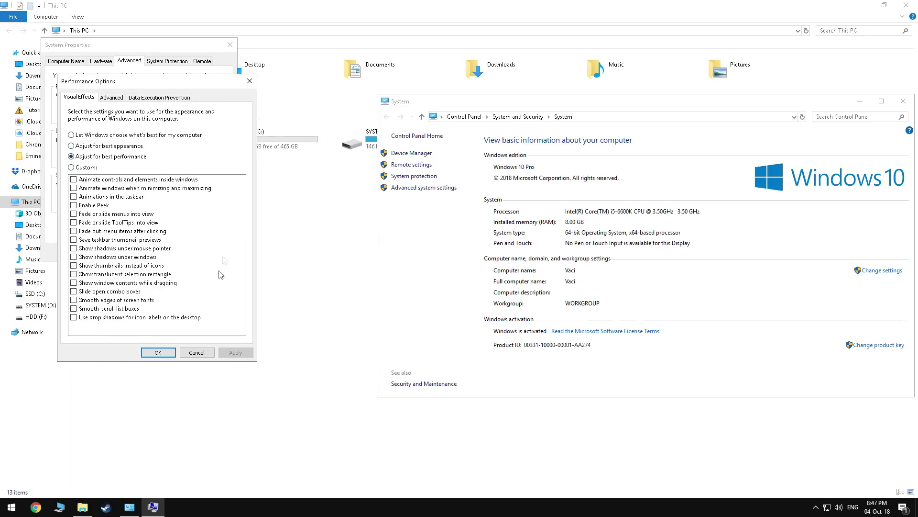
click(111, 98)
click(84, 154)
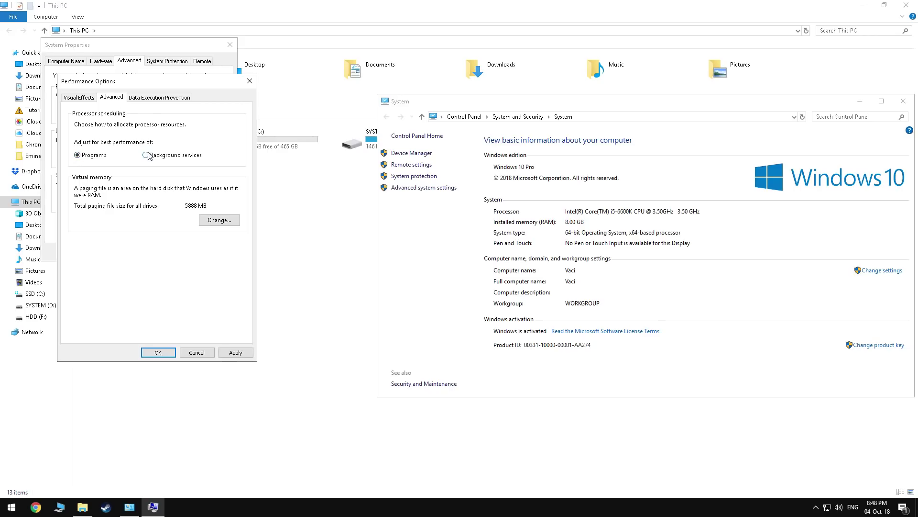
click(214, 219)
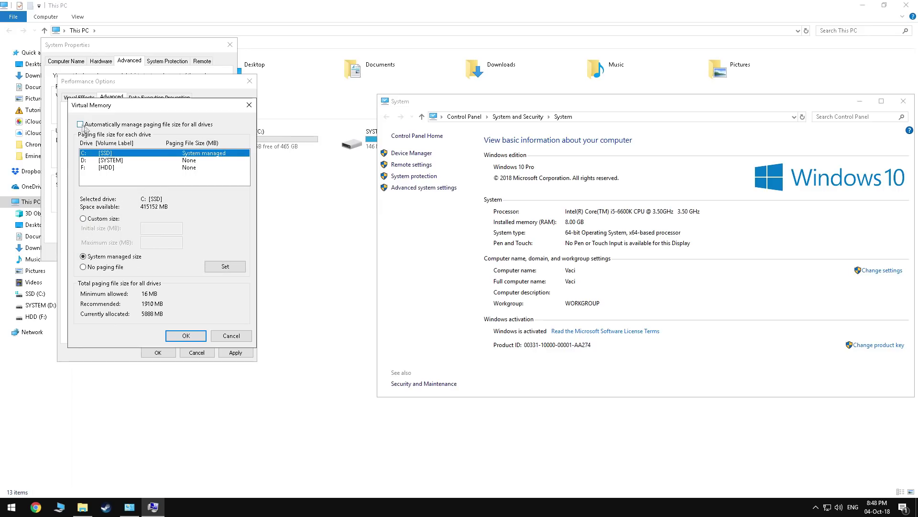
Step: Confirm D: and F: have no paging file, then apply and close Performance Options
click(110, 161)
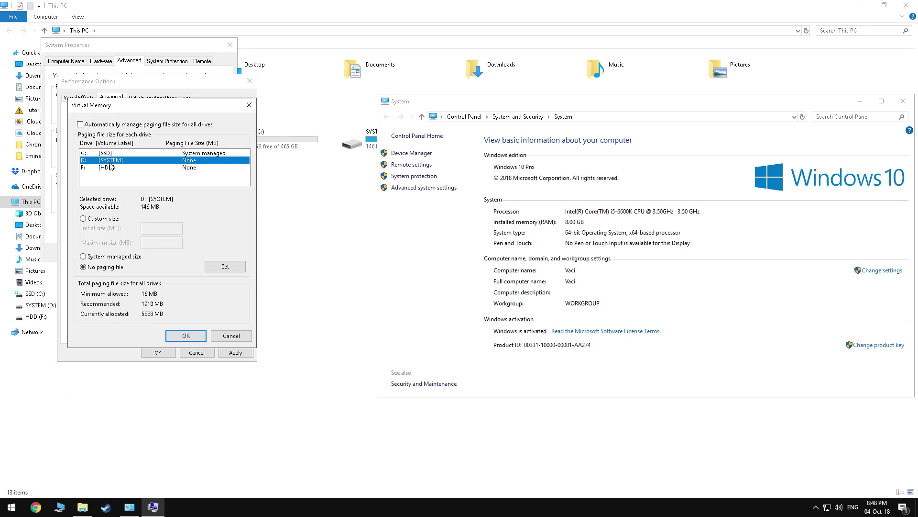
click(104, 168)
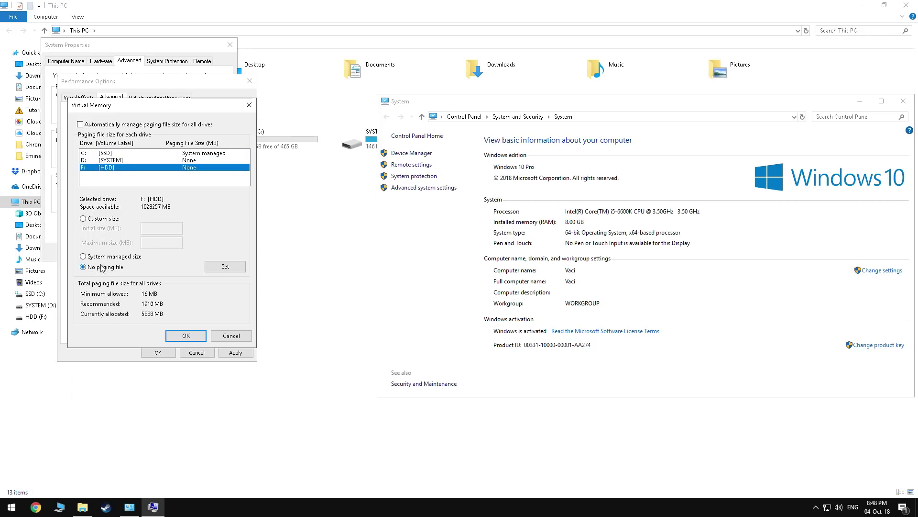
click(188, 336)
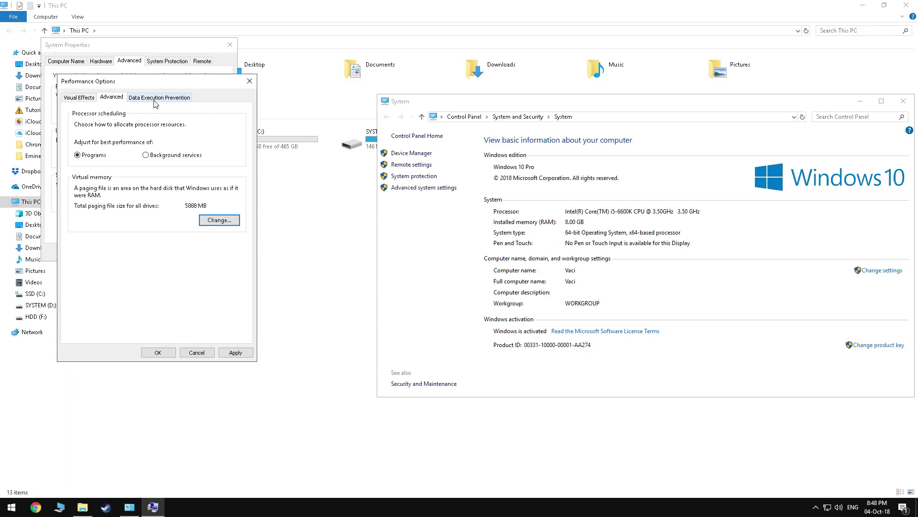
click(237, 350)
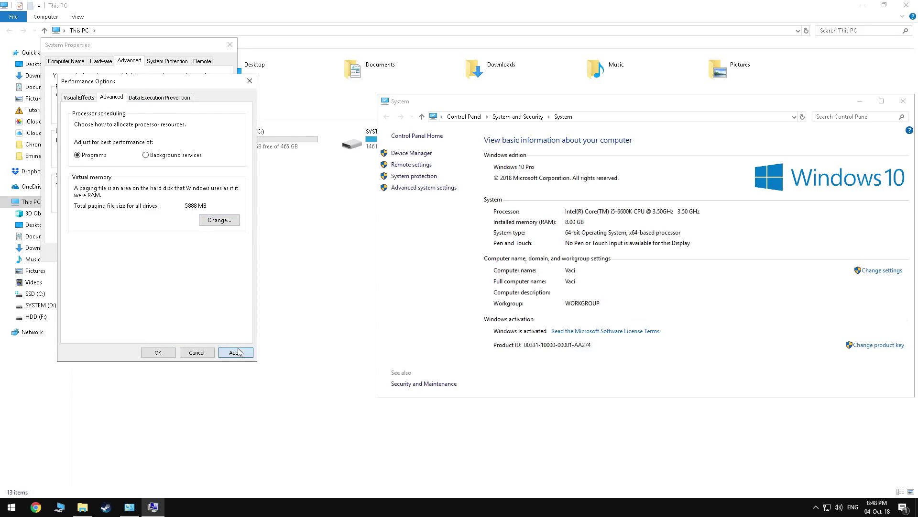
click(158, 353)
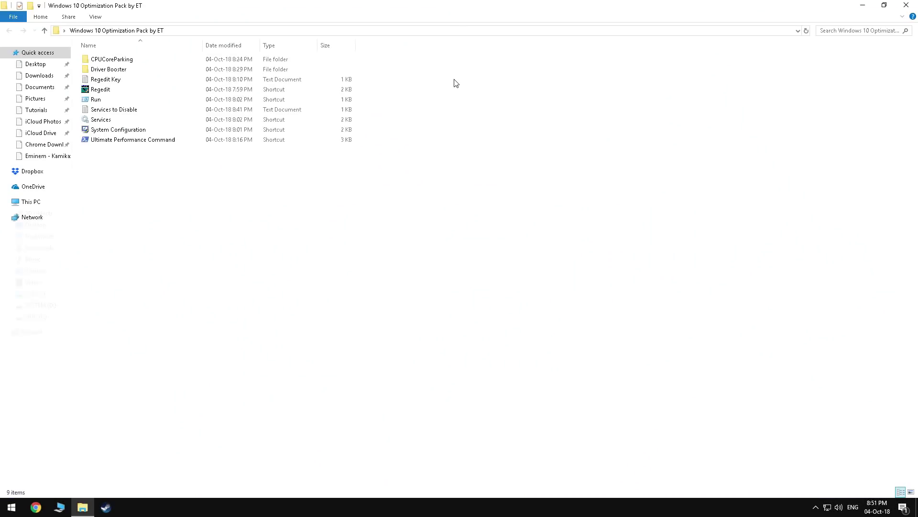
Step: Launch Registry Editor and copy the Games key path from the Regedit Key note
double_click(102, 89)
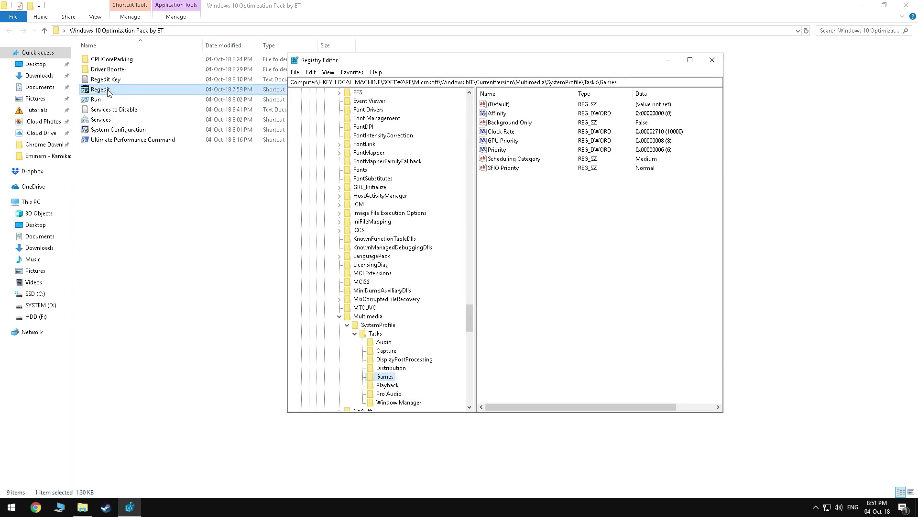
double_click(105, 79)
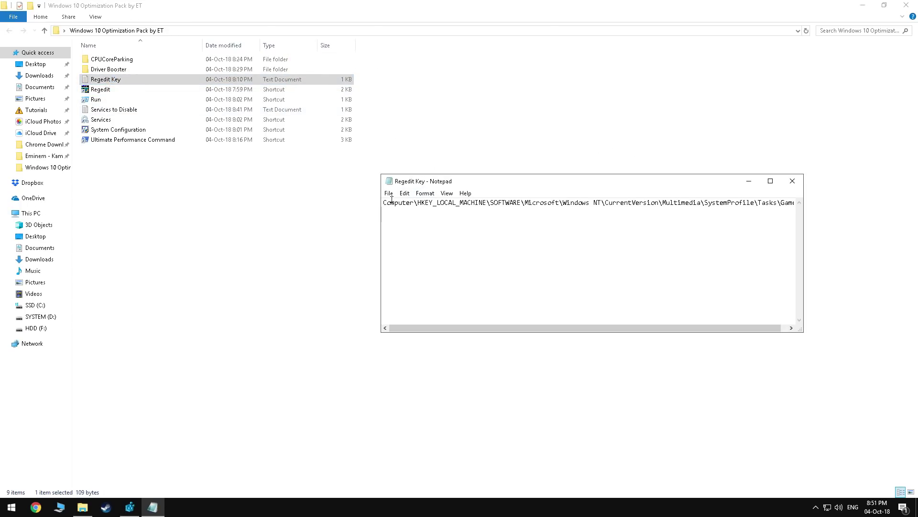
double_click(391, 202)
click(392, 202)
key(ctrl+a)
right_click(408, 208)
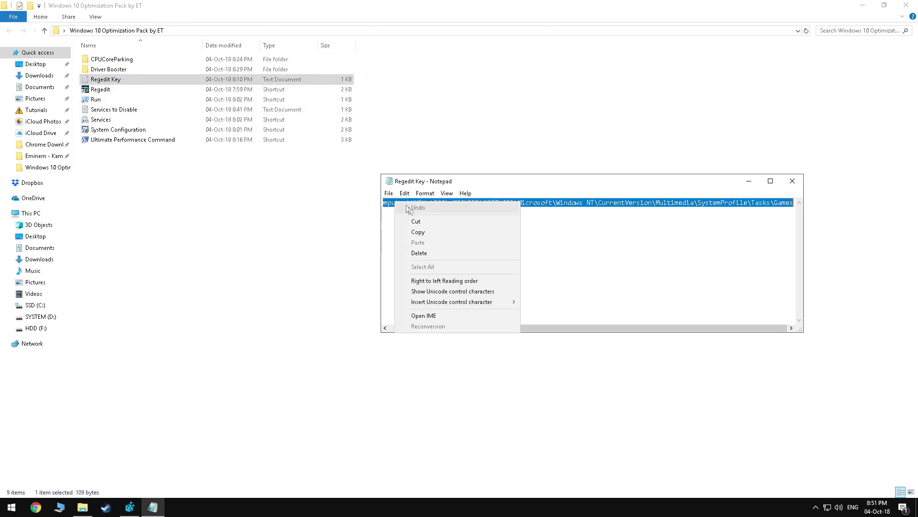
click(417, 231)
Step: Paste the path into Registry Editor's address bar to open Multimedia\SystemProfile\Tasks\Games
click(129, 507)
double_click(374, 82)
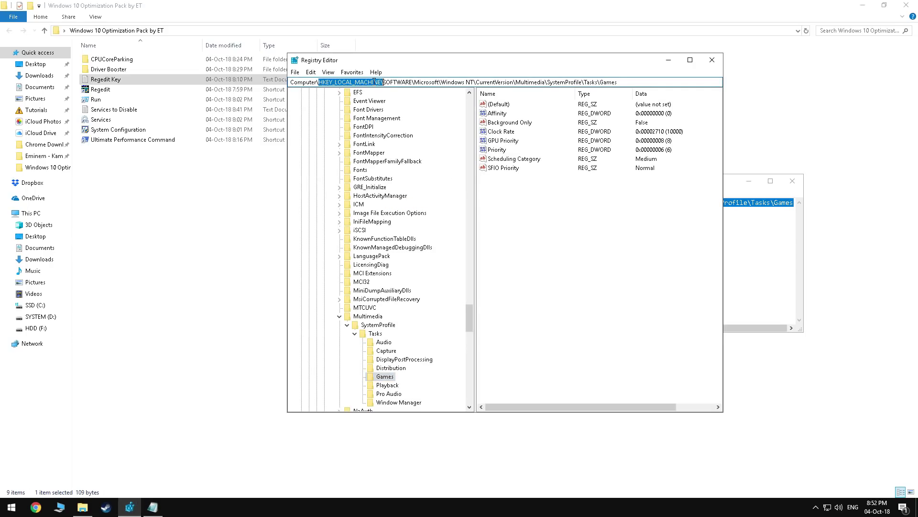
drag(617, 82, 144, 79)
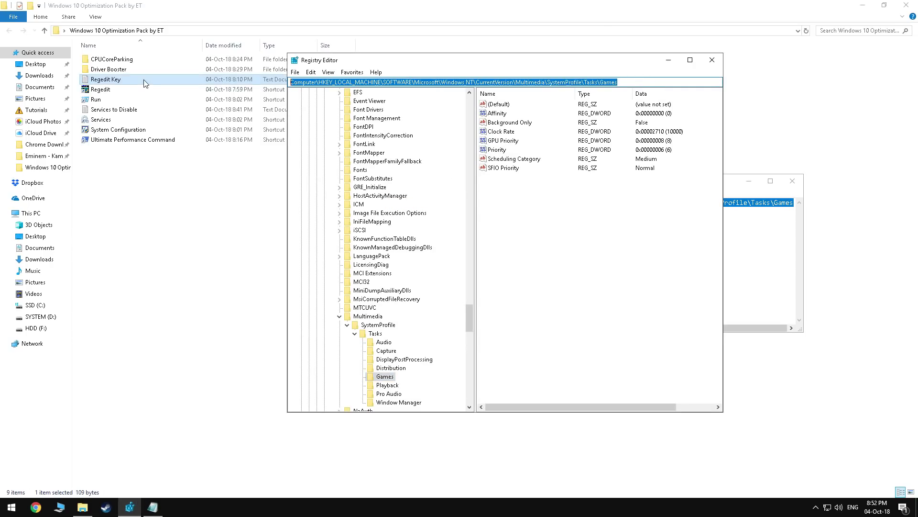
key(ctrl+v)
key(Return)
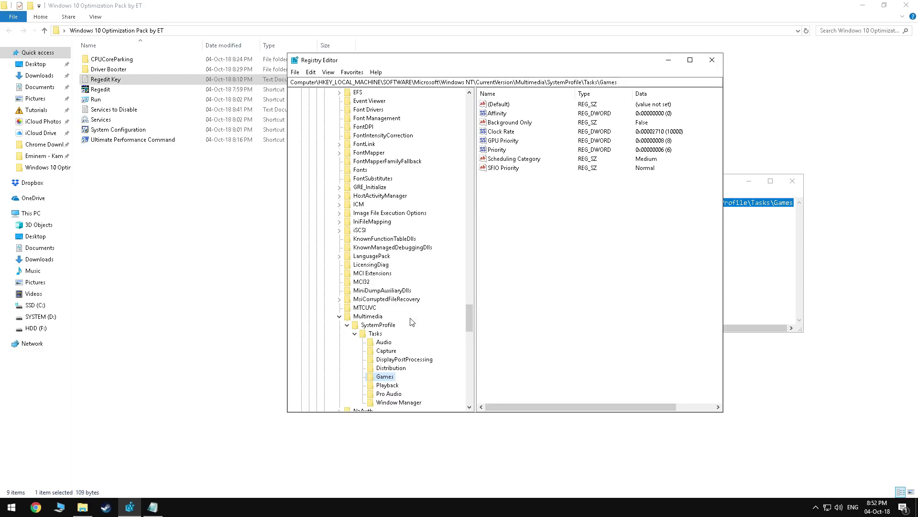
Step: Confirm the SystemResponsiveness value under SystemProfile stays at 0
click(375, 325)
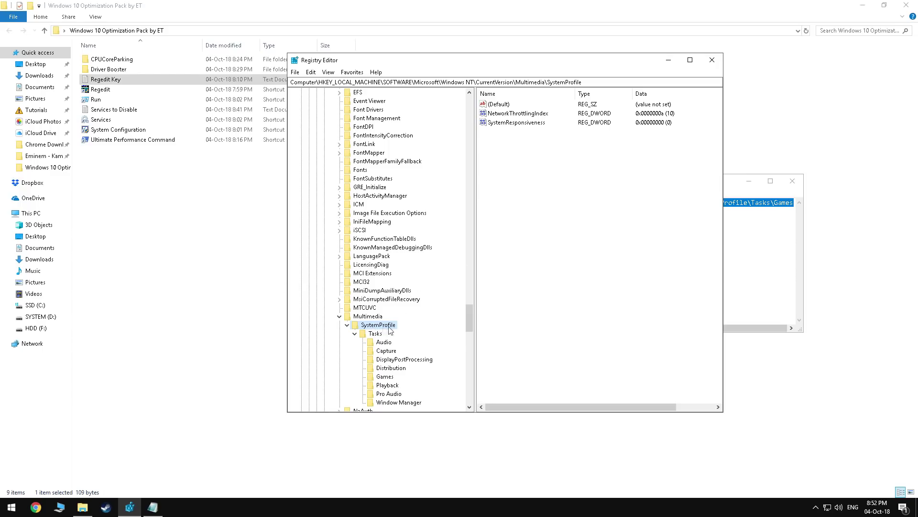
click(521, 124)
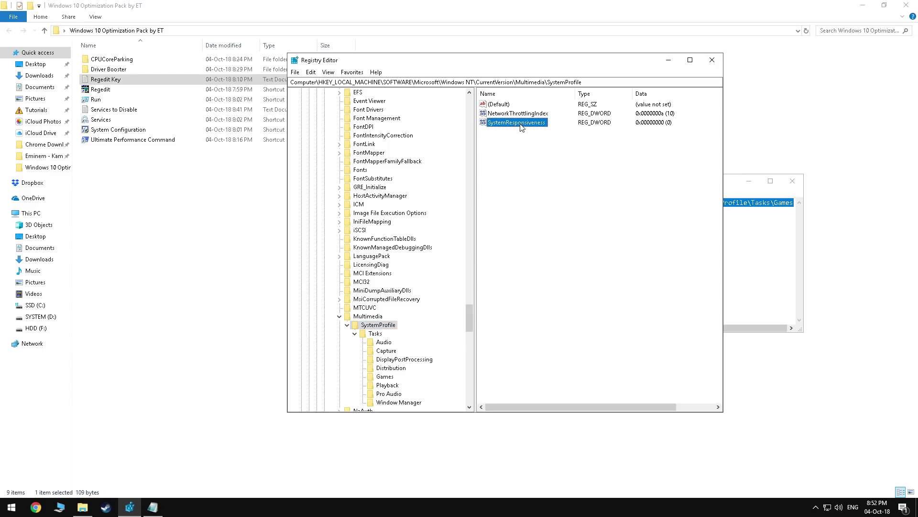
double_click(522, 123)
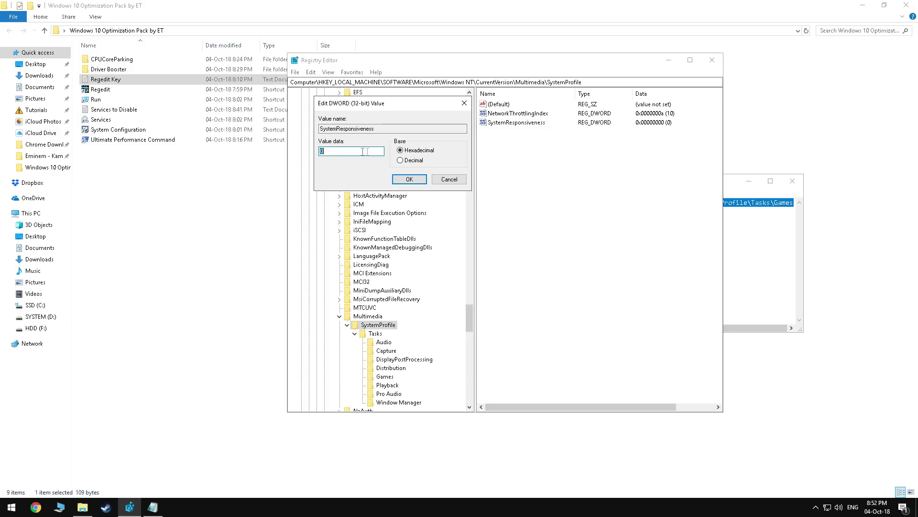
click(412, 180)
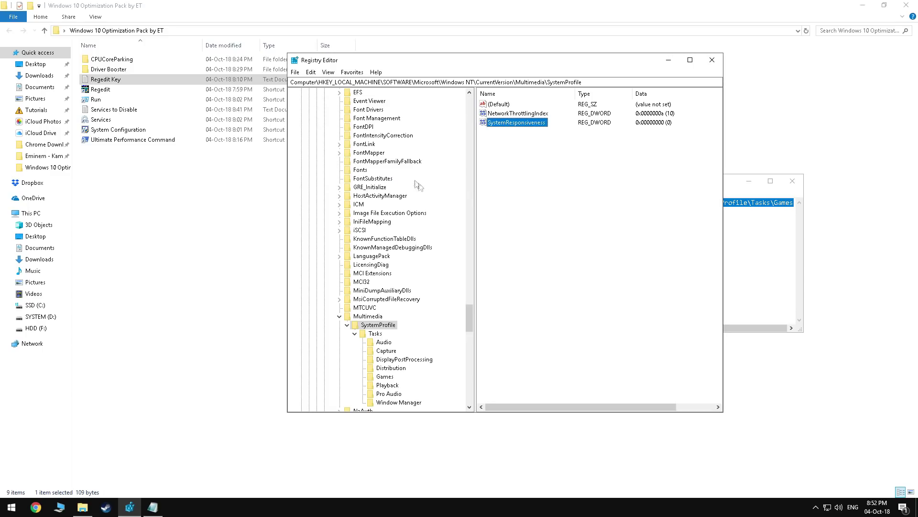
Step: Confirm GPU Priority stays at 8 and Priority at 6 under Tasks > Games, then close Registry Editor
click(374, 334)
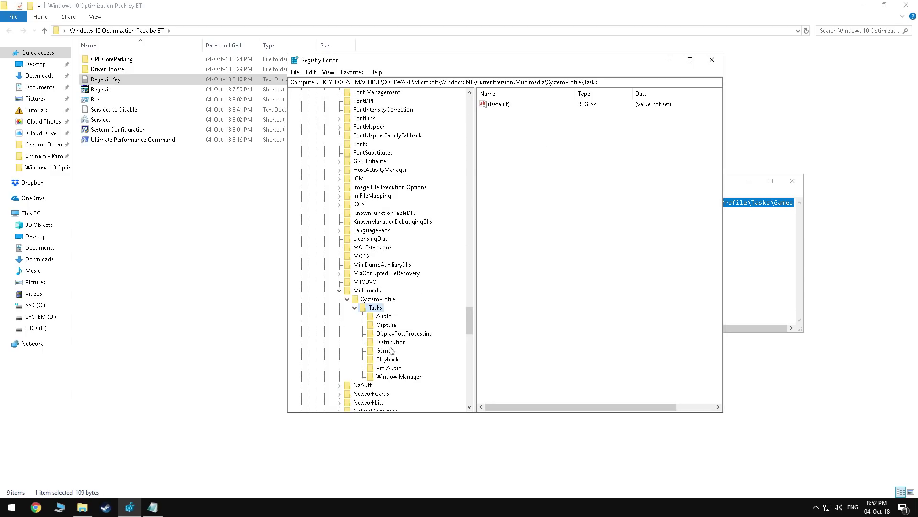
click(385, 350)
double_click(500, 142)
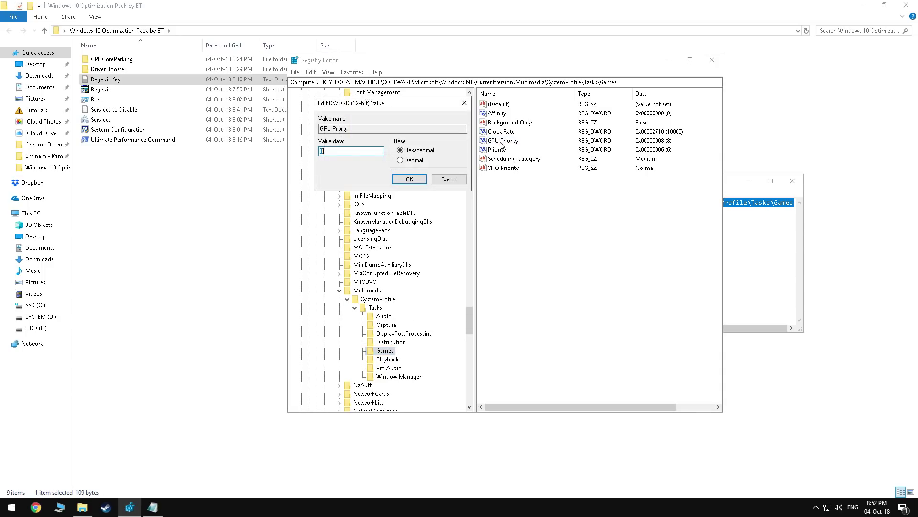
click(408, 179)
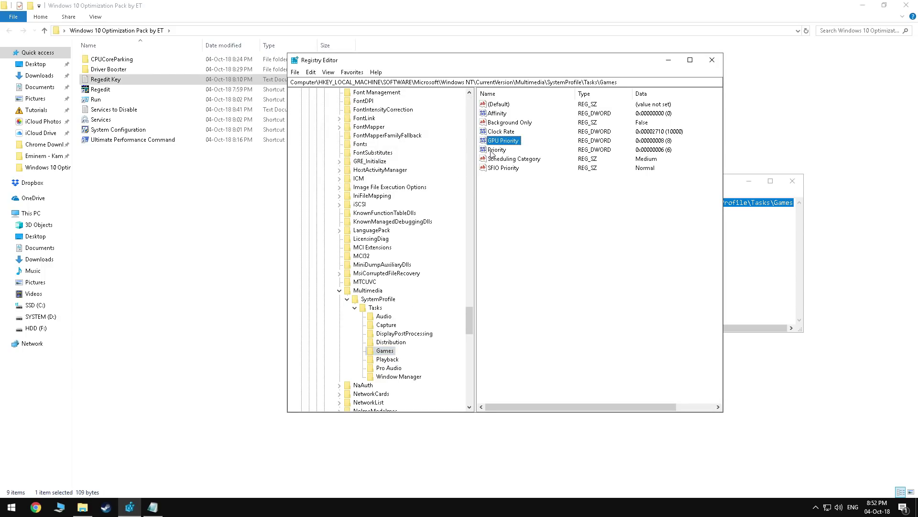
double_click(496, 150)
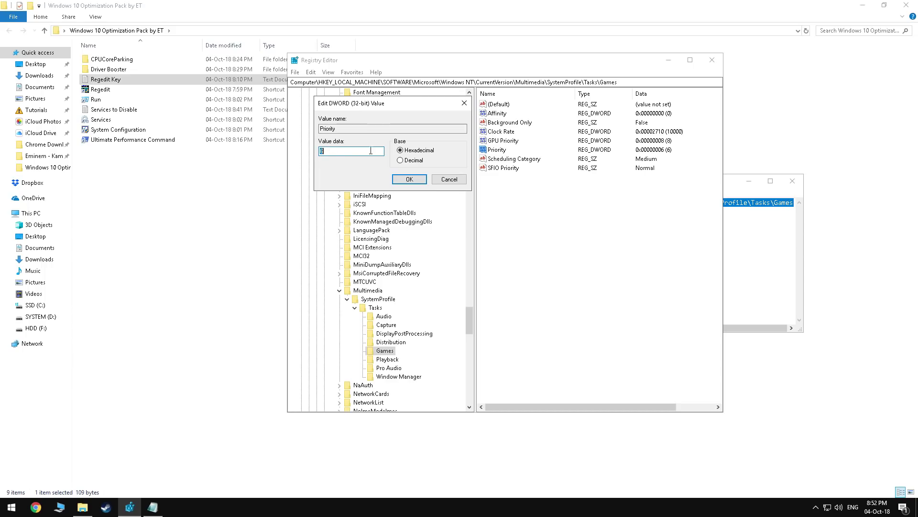
click(413, 182)
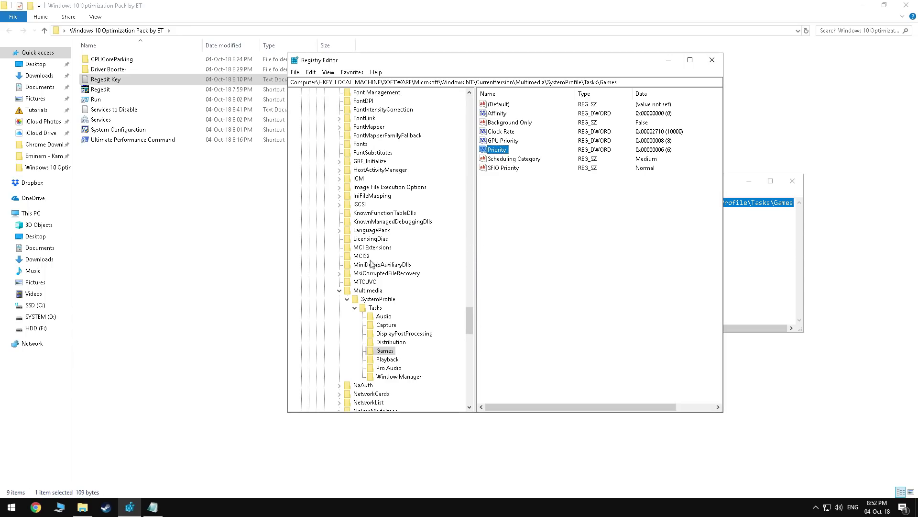
click(712, 60)
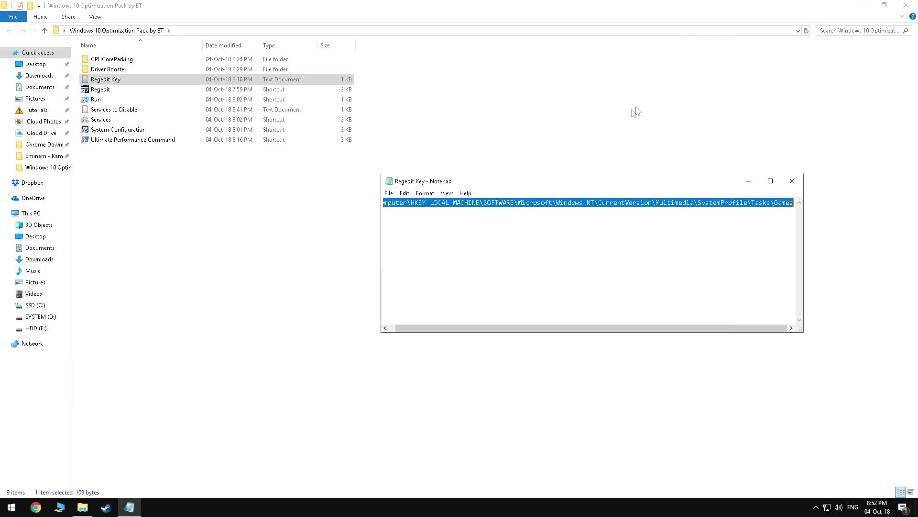
Step: Close the Regedit Key note, then view Task Manager's startup apps list
click(793, 180)
click(369, 233)
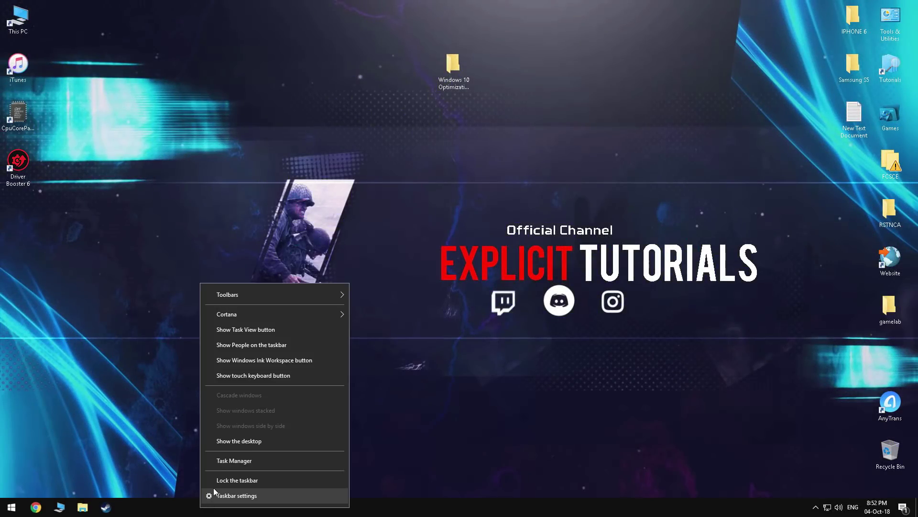
click(218, 459)
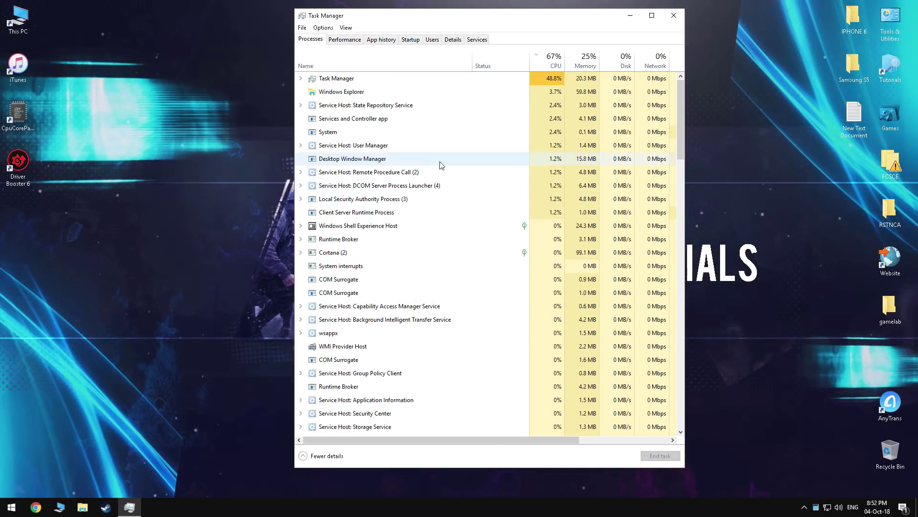
click(413, 40)
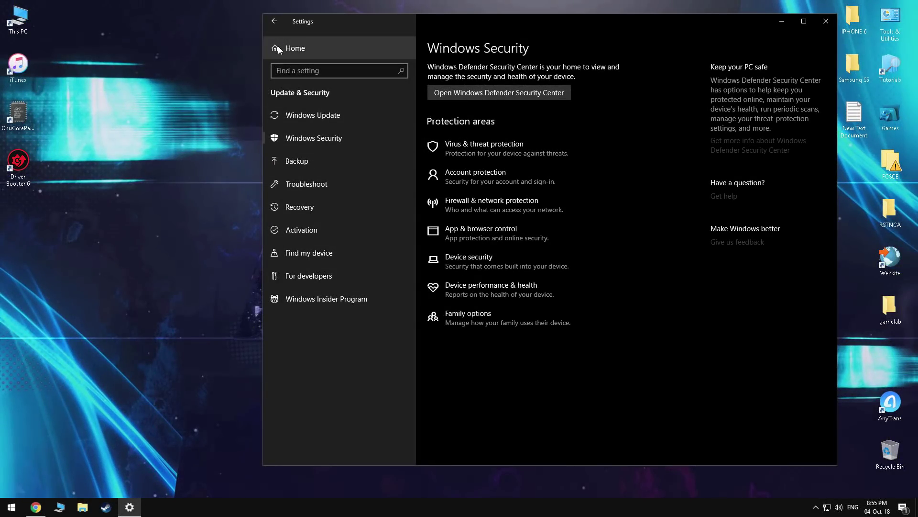
Step: Set diagnostic data to Basic in Privacy's Diagnostics & feedback settings
click(278, 48)
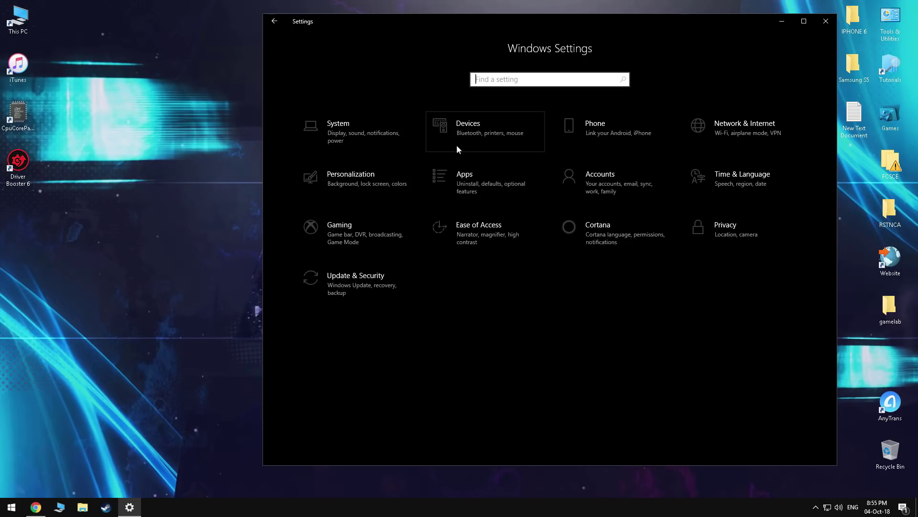
click(754, 238)
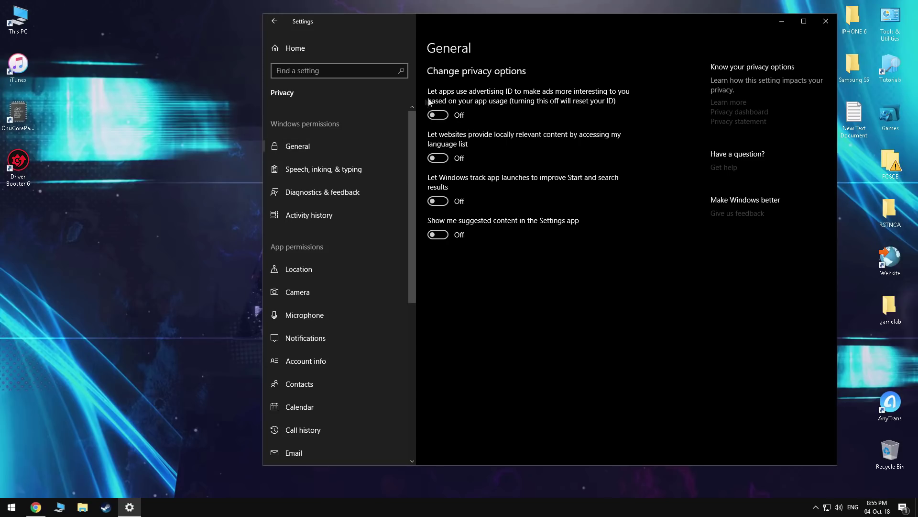
click(369, 173)
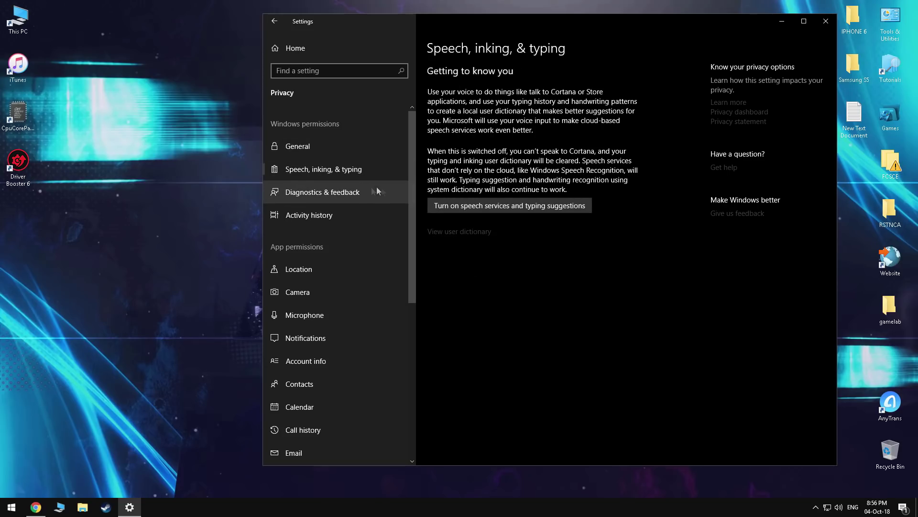
click(331, 197)
click(431, 202)
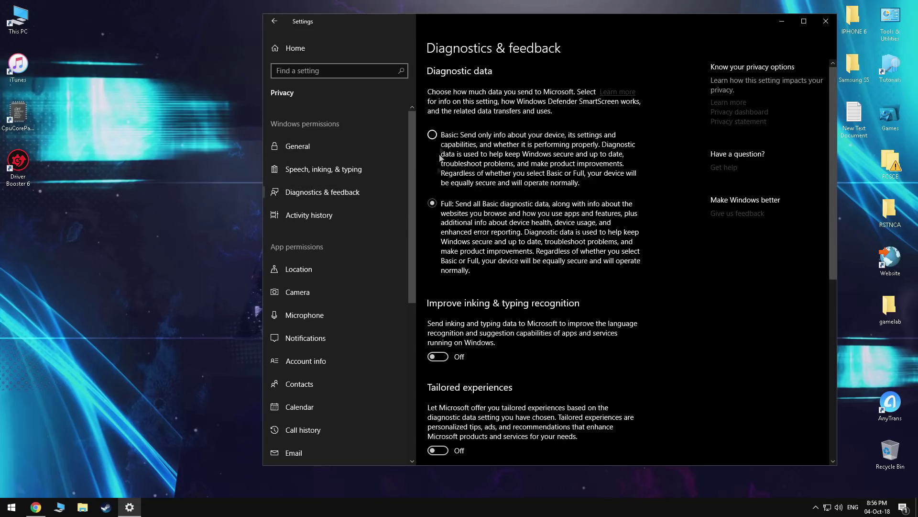
click(432, 135)
Step: Delete the collected diagnostic data, set feedback frequency to Never, and go to Location privacy
scroll(505, 171, down, 3)
scroll(506, 171, down, 2)
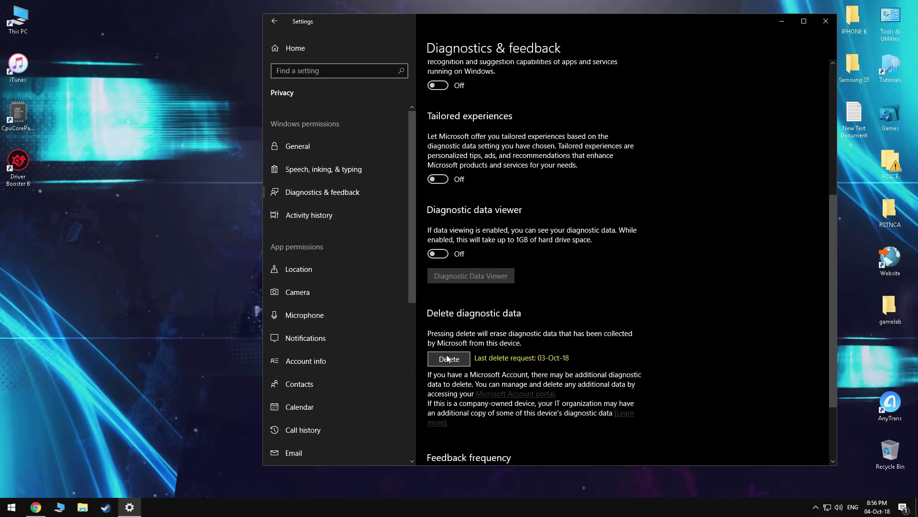
click(440, 359)
scroll(500, 274, up, 2)
scroll(478, 287, down, 4)
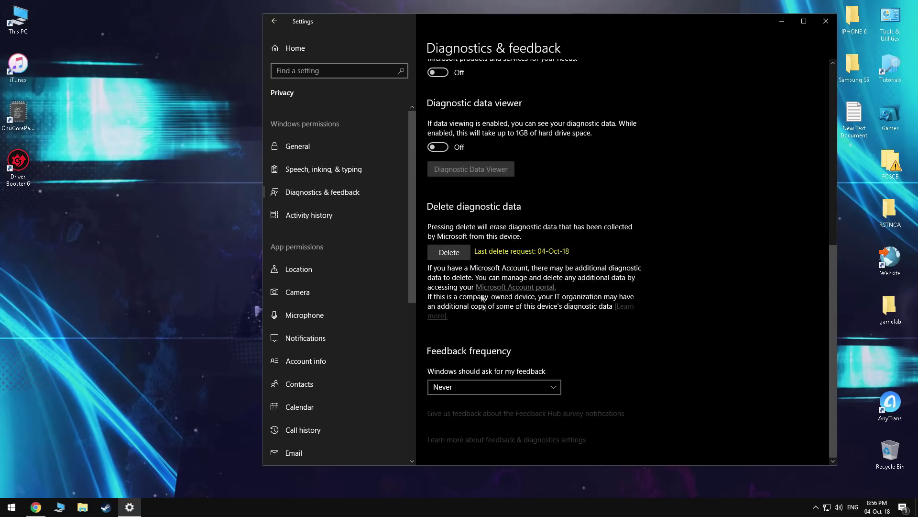
click(461, 393)
click(462, 395)
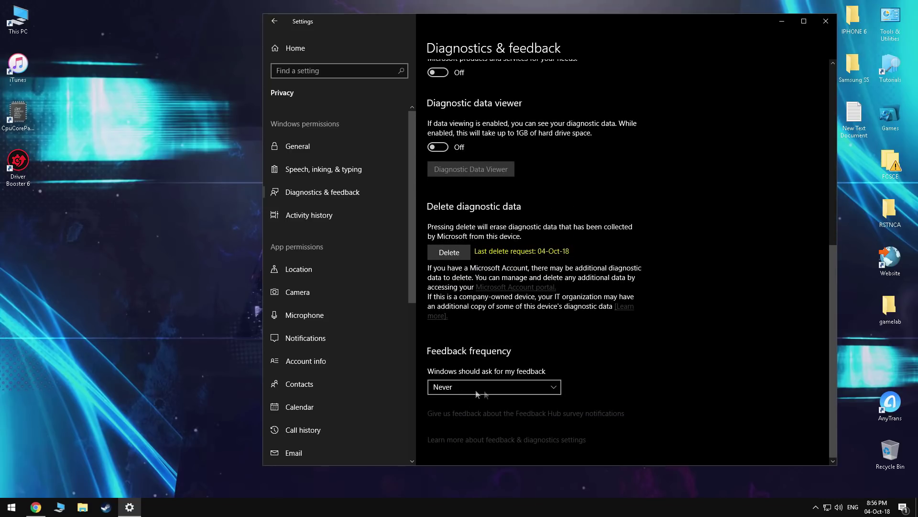
click(337, 220)
click(335, 269)
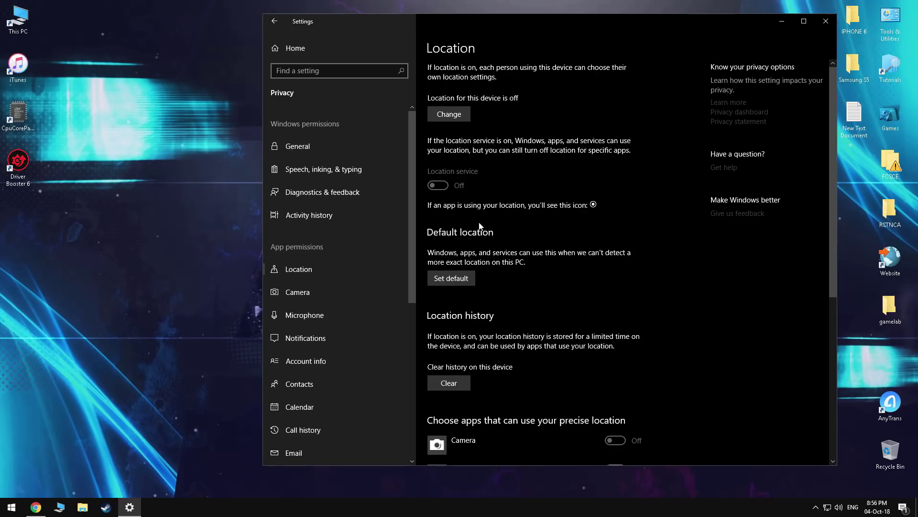
Step: Check Camera privacy, then stop Feedback Hub from using the microphone
scroll(480, 225, down, 2)
scroll(461, 226, down, 3)
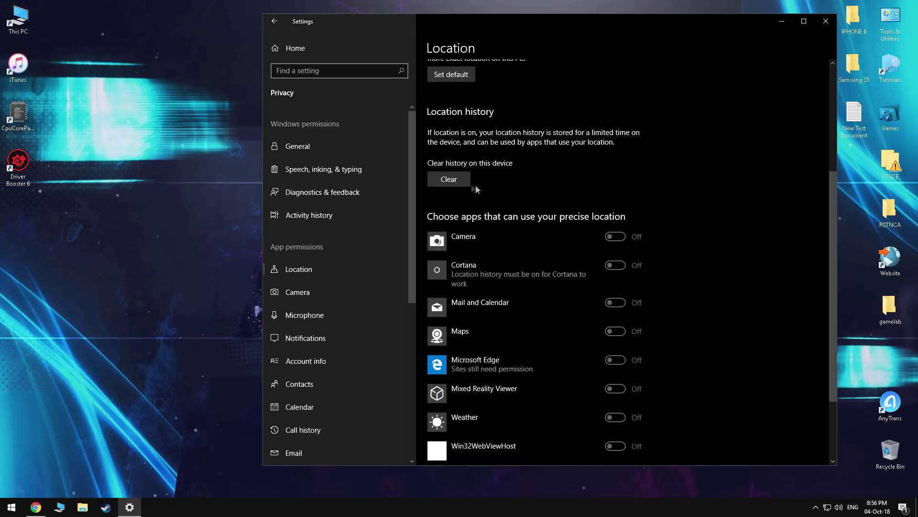
scroll(502, 267, down, 2)
click(354, 292)
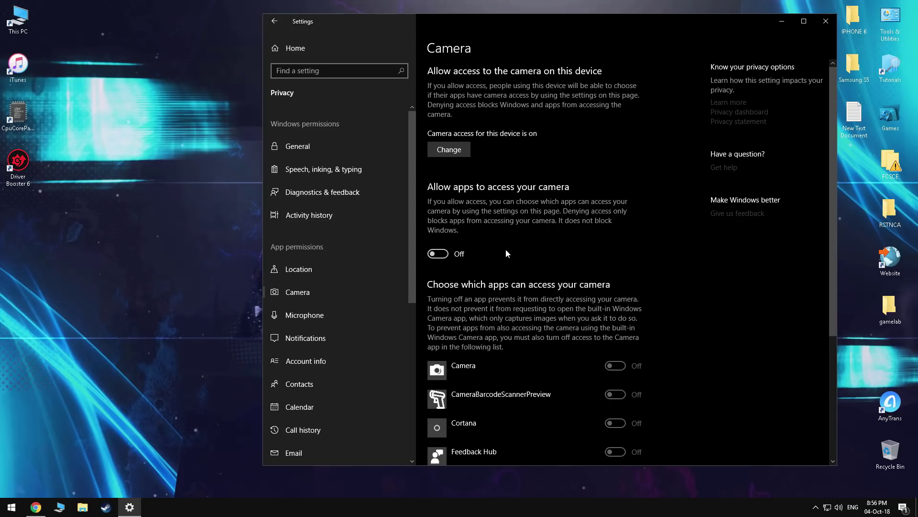
click(344, 314)
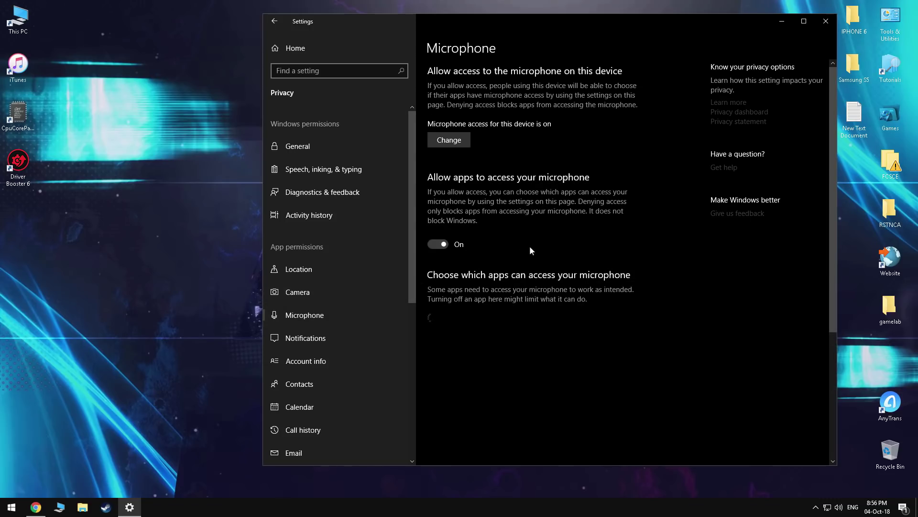
scroll(543, 222, down, 3)
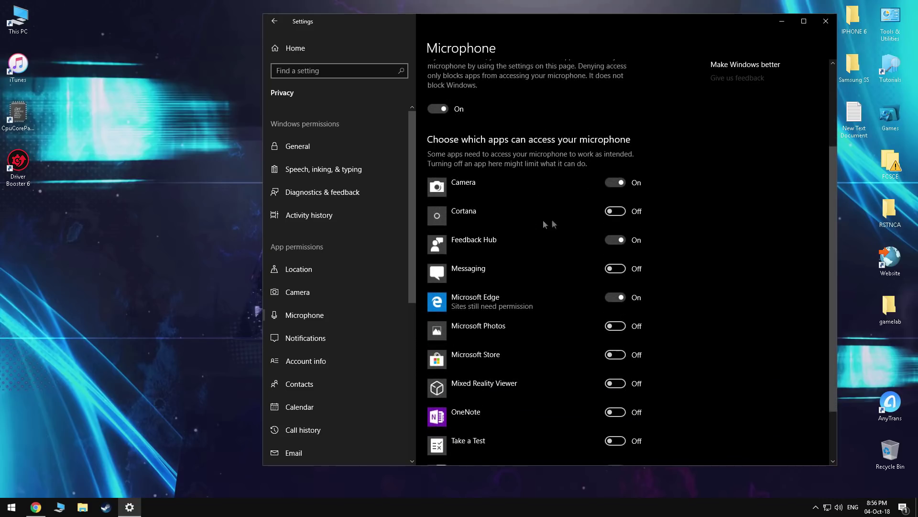
click(608, 240)
scroll(616, 279, down, 2)
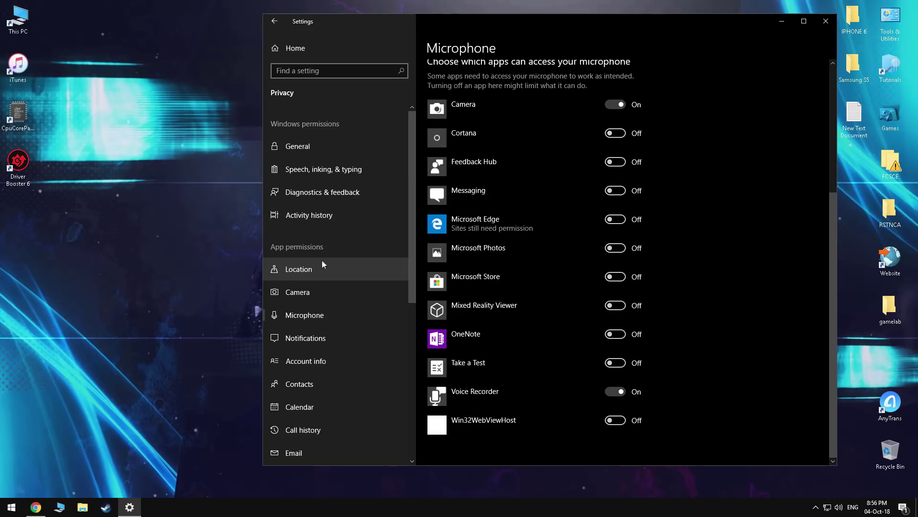
Step: Review the Notifications, Account info, Contacts and Calendar privacy pages
click(306, 338)
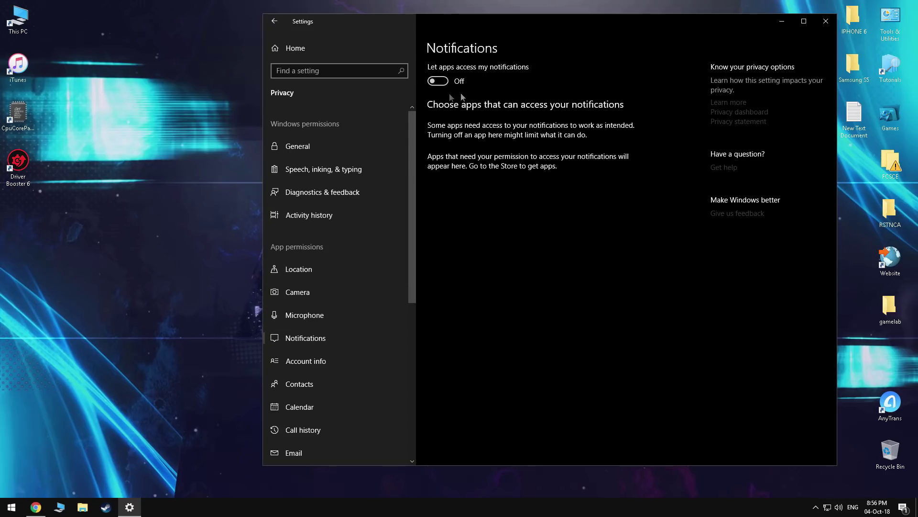
click(313, 367)
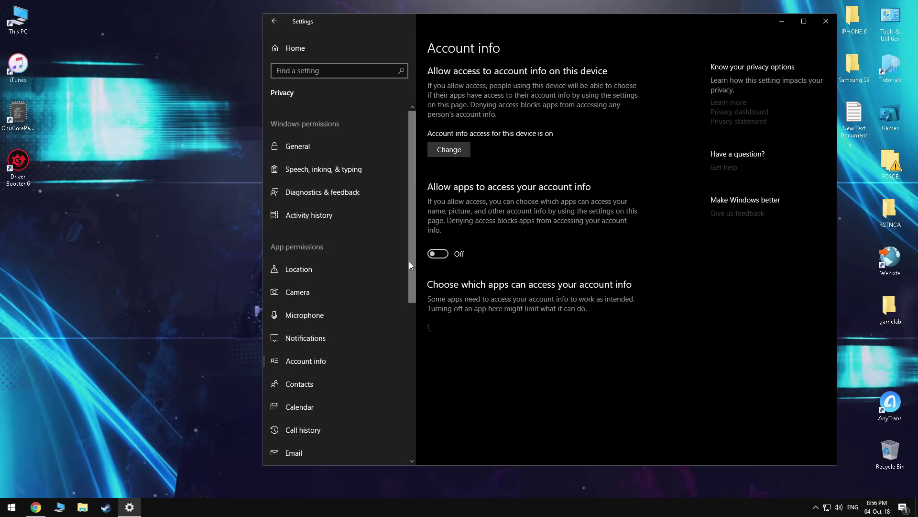
click(308, 382)
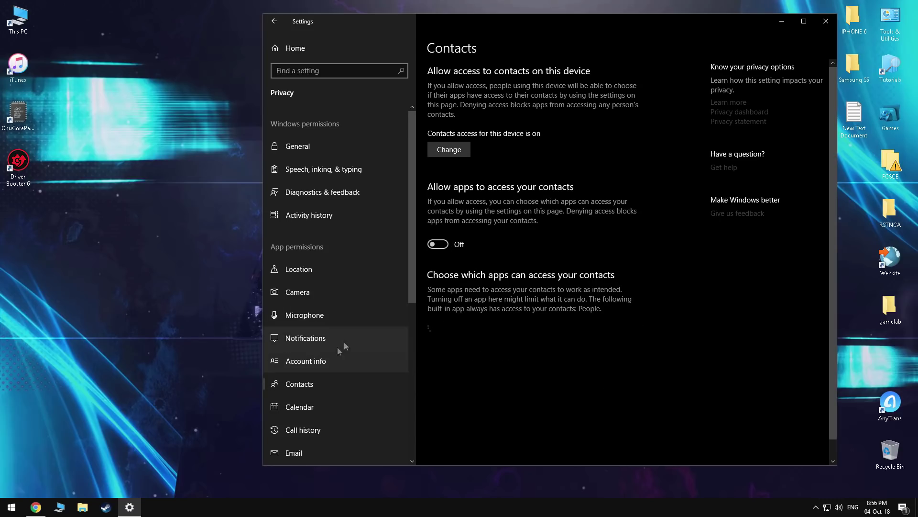
click(329, 406)
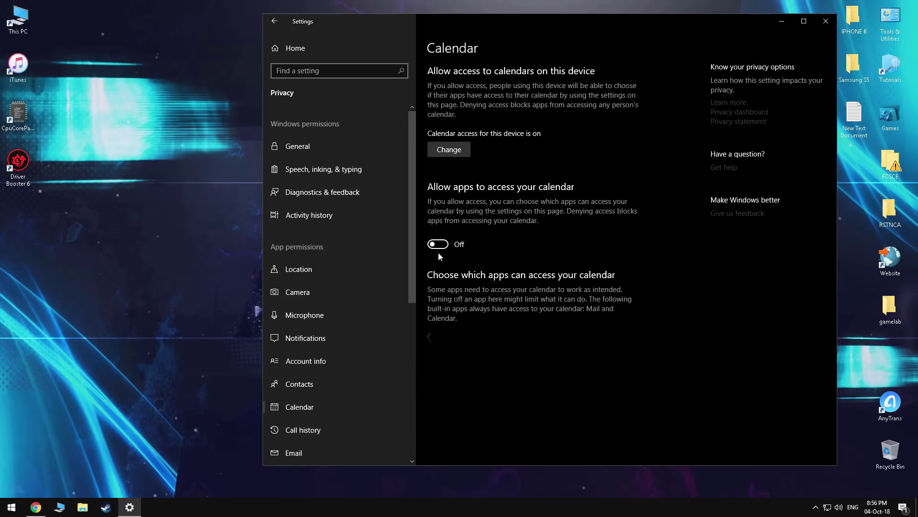
scroll(320, 375, down, 1)
scroll(320, 375, down, 2)
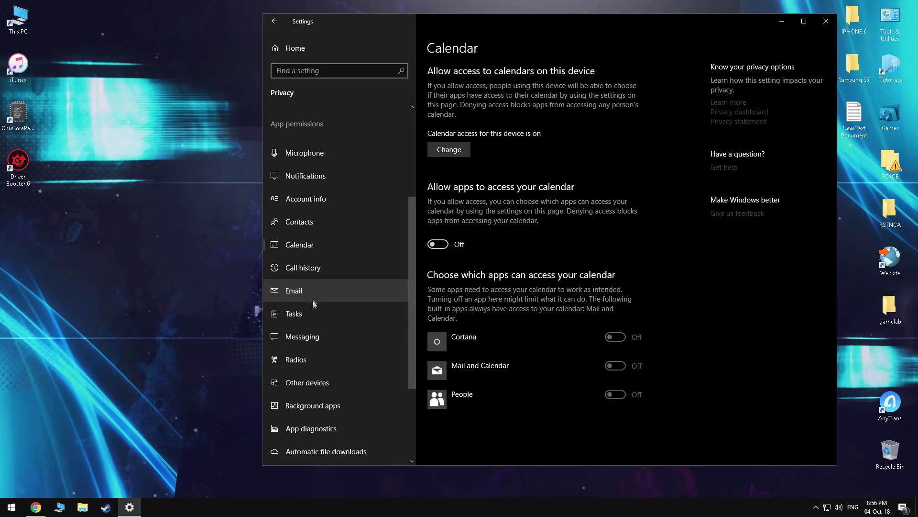
Step: Review the Call history through Automatic file downloads privacy pages, including Radios and Background apps
click(322, 272)
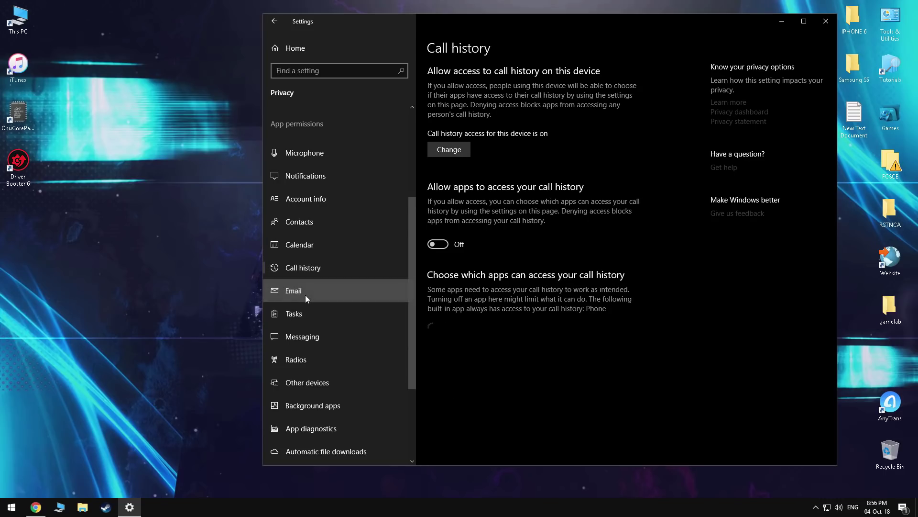
click(305, 295)
click(312, 313)
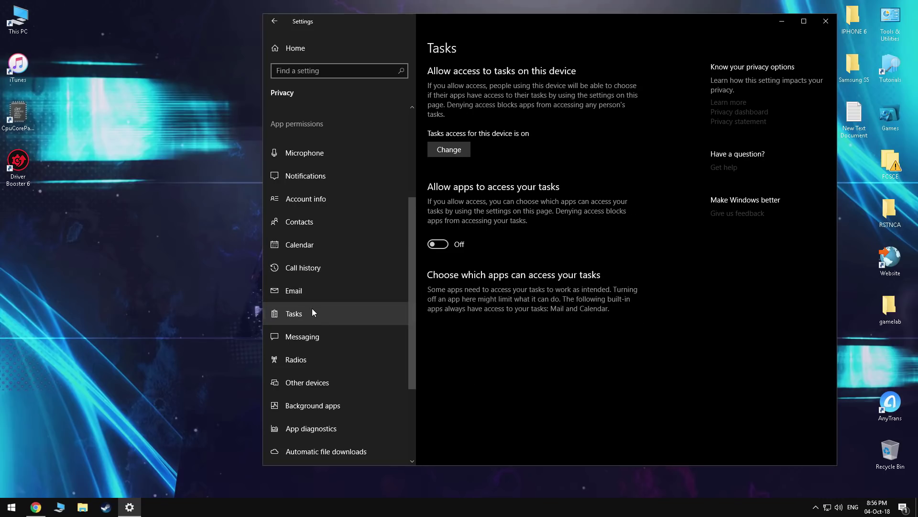
click(313, 335)
click(329, 362)
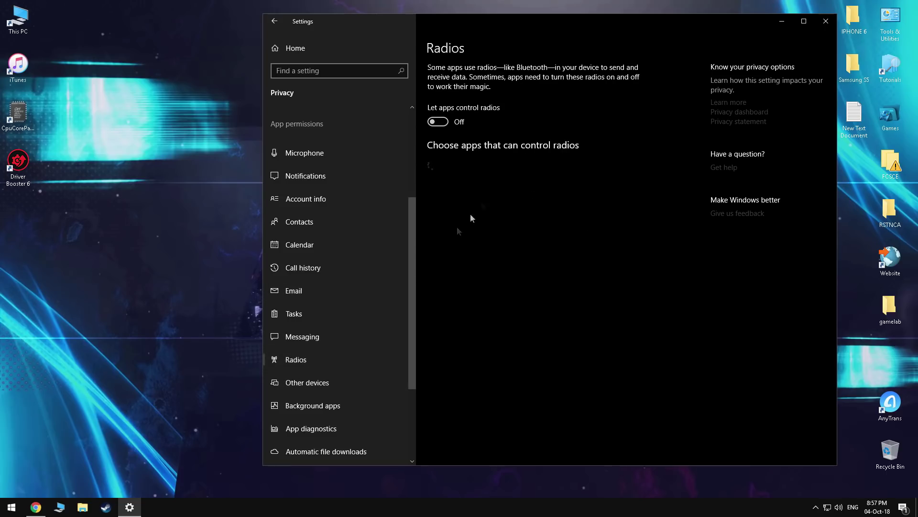
click(306, 378)
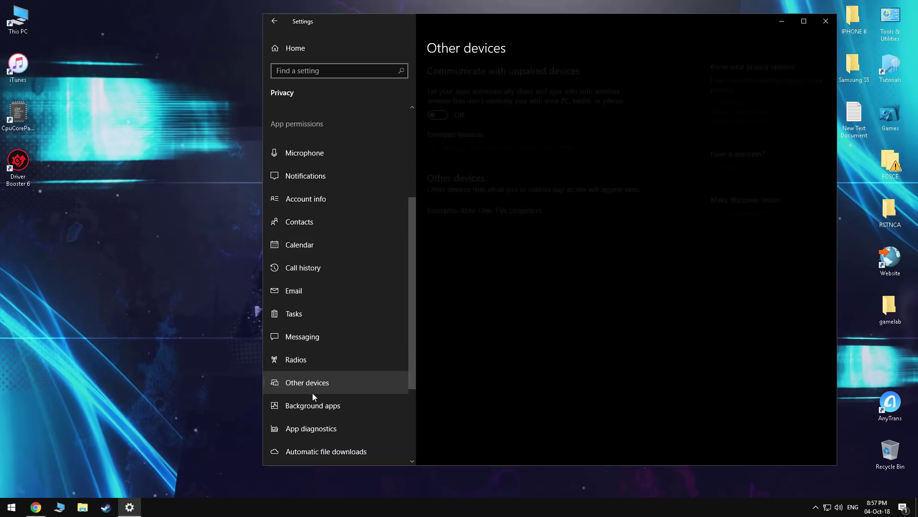
click(314, 405)
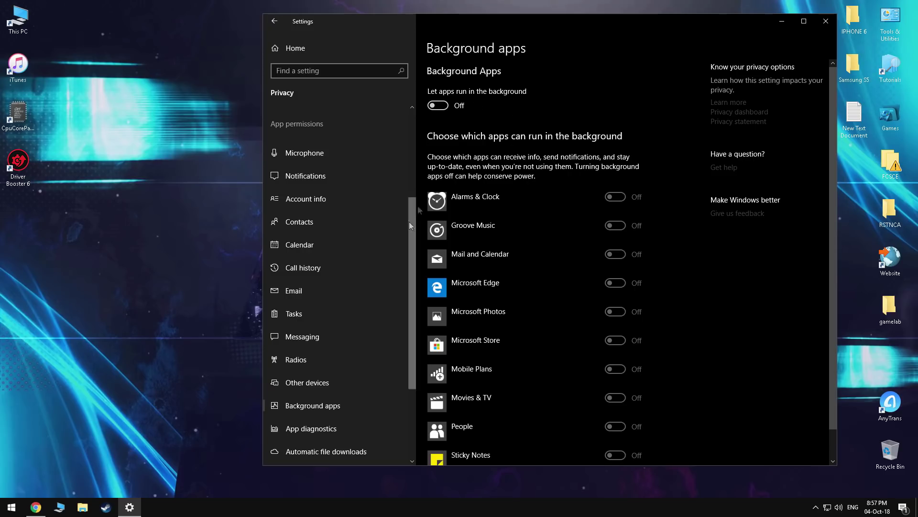
click(353, 432)
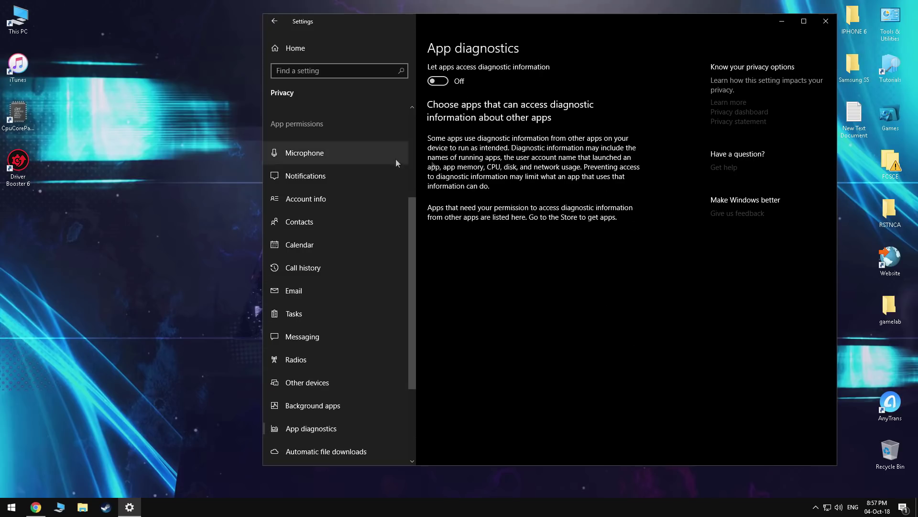
click(316, 457)
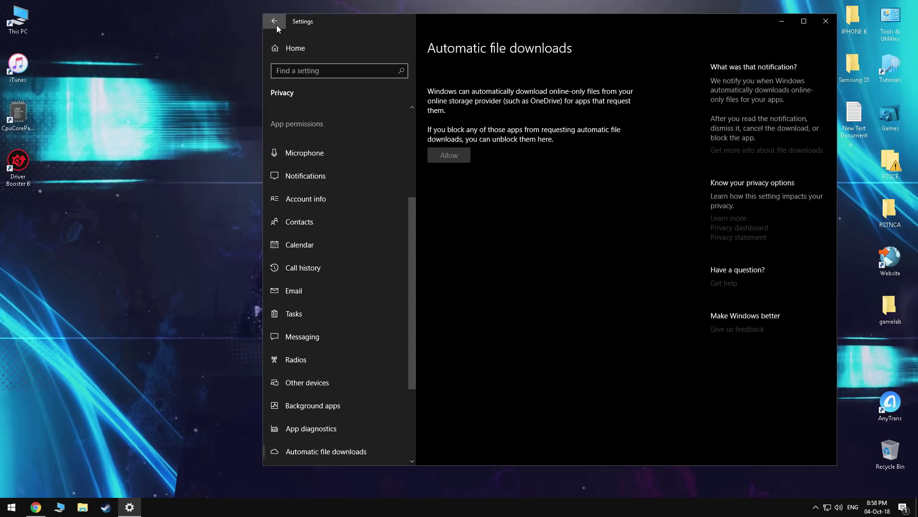
Step: Uncheck the Game DVR background recording options and leave background recording off
click(282, 46)
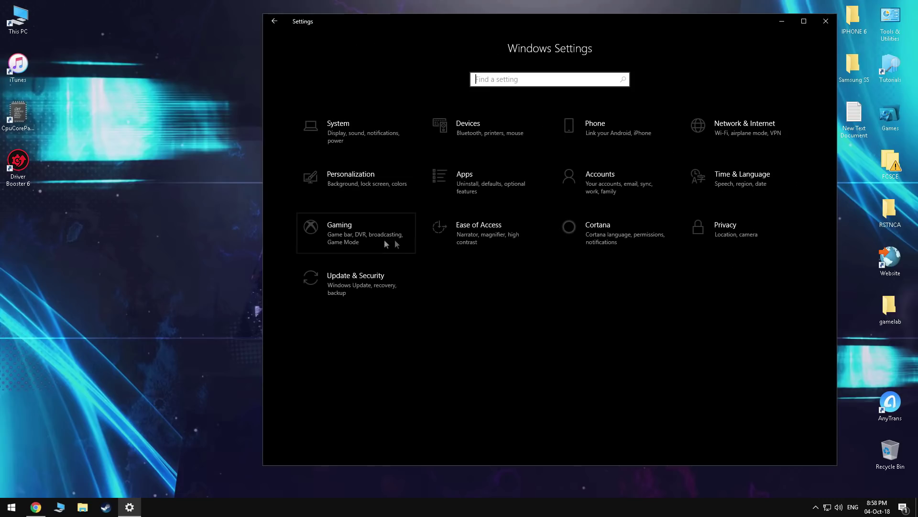
click(368, 237)
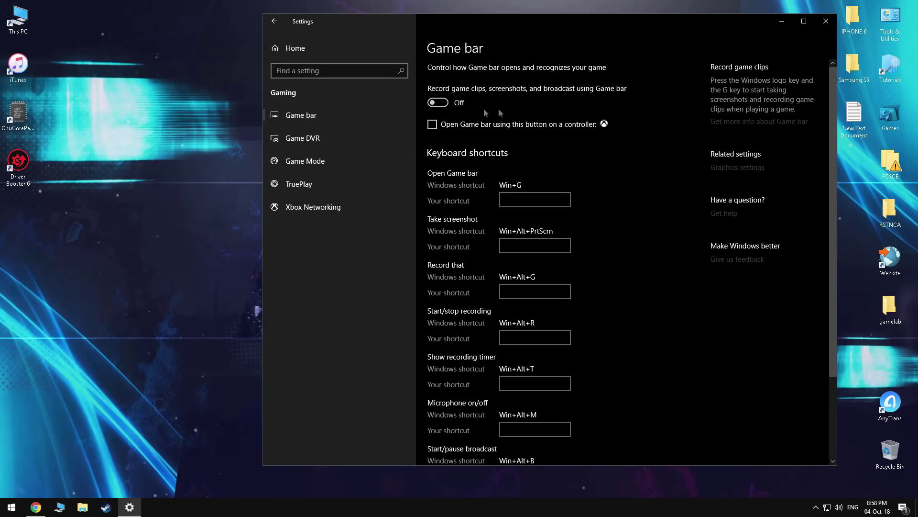
scroll(490, 157, down, 3)
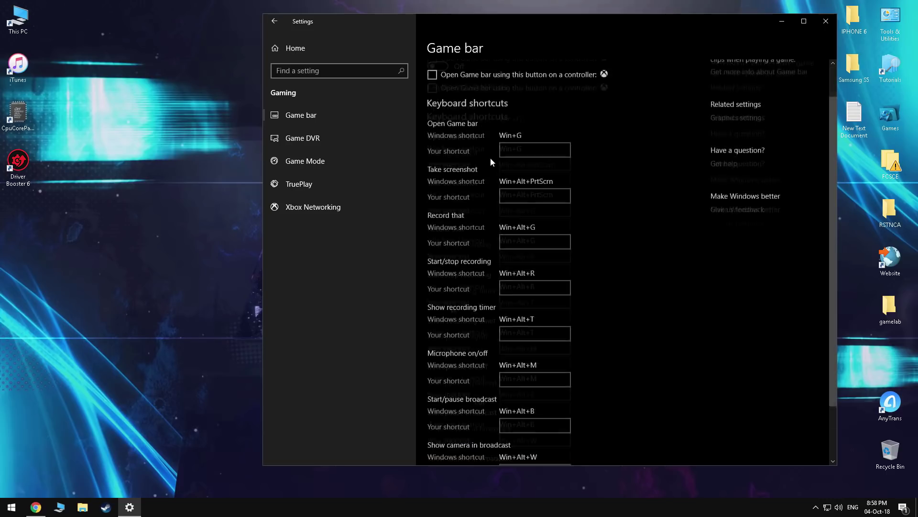
click(303, 142)
click(438, 224)
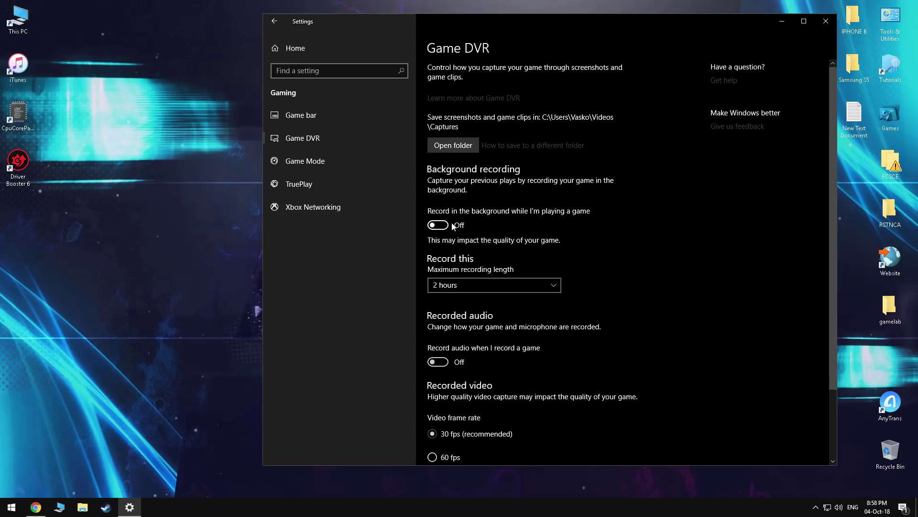
scroll(452, 231, down, 3)
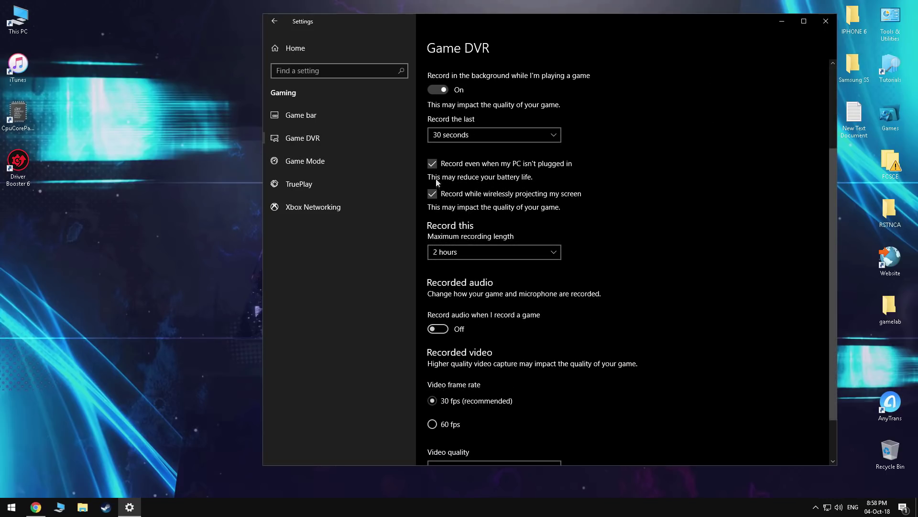
click(432, 163)
click(432, 194)
click(437, 90)
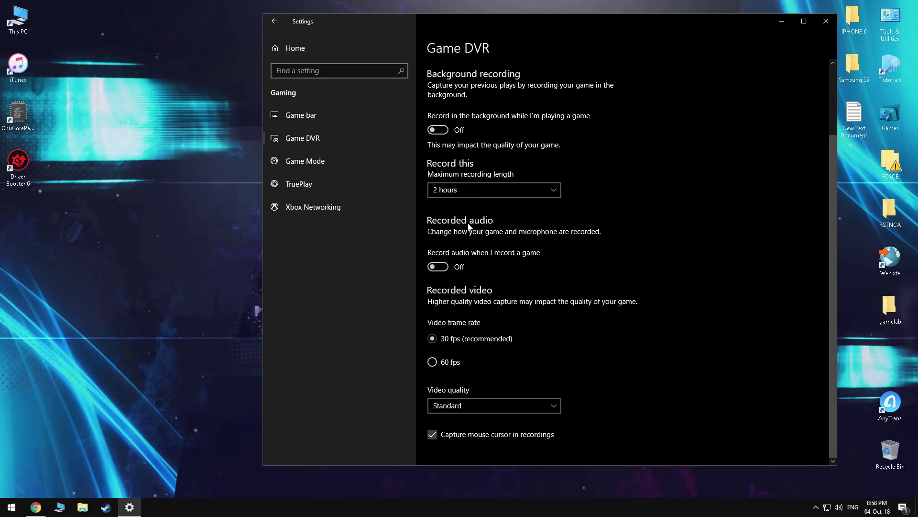
Step: Check the Game Mode, TruePlay and Xbox Networking pages, then return to the Settings overview
click(373, 162)
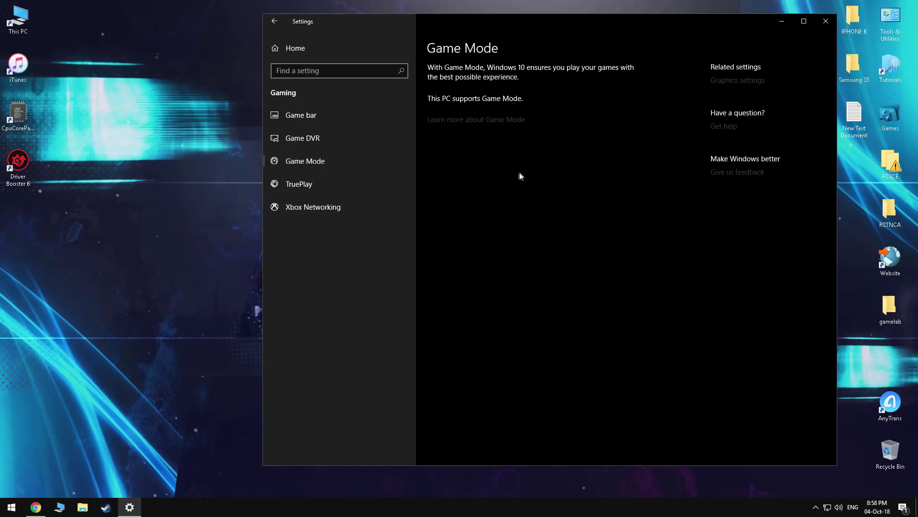
click(386, 186)
click(318, 207)
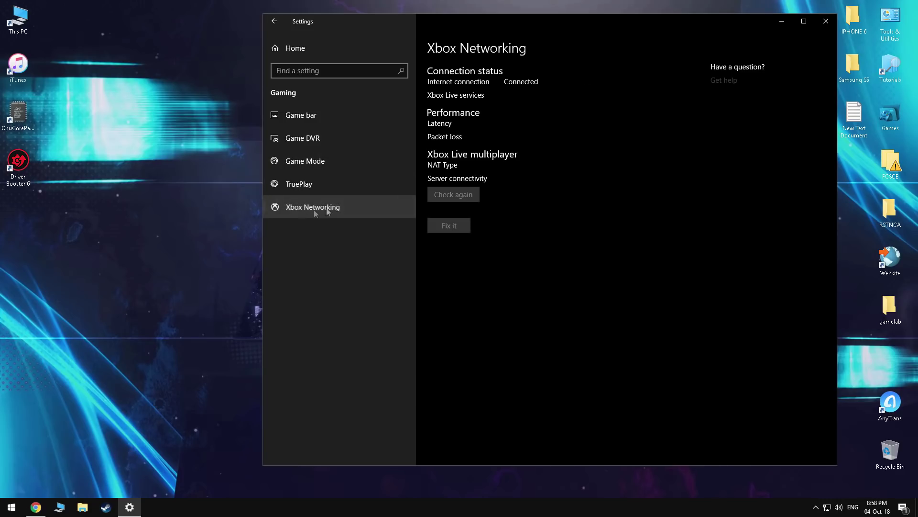
click(274, 47)
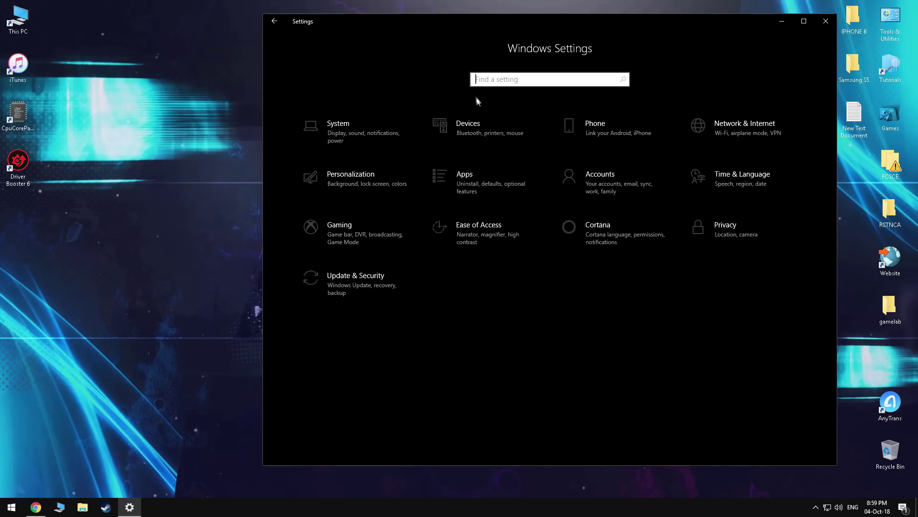
Step: Review Cortana's Permissions & History, Cortana across my devices and More details pages
click(606, 235)
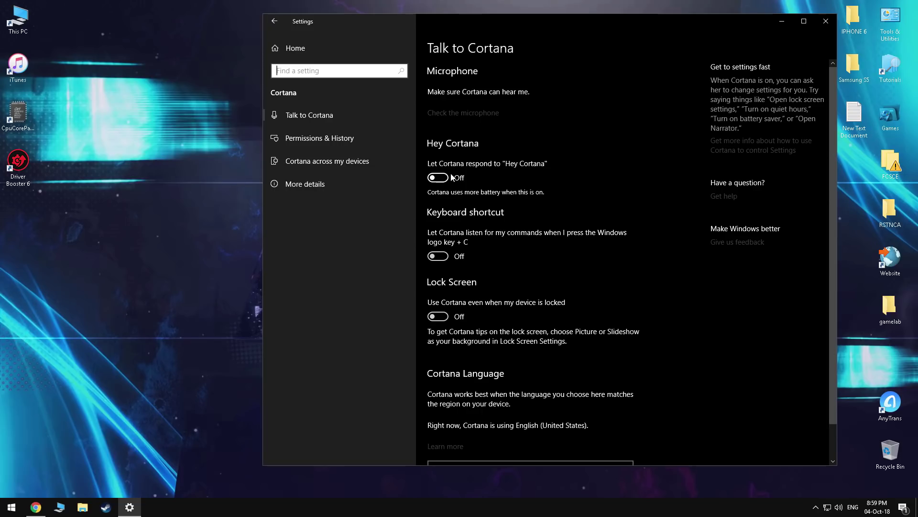
scroll(455, 178, down, 1)
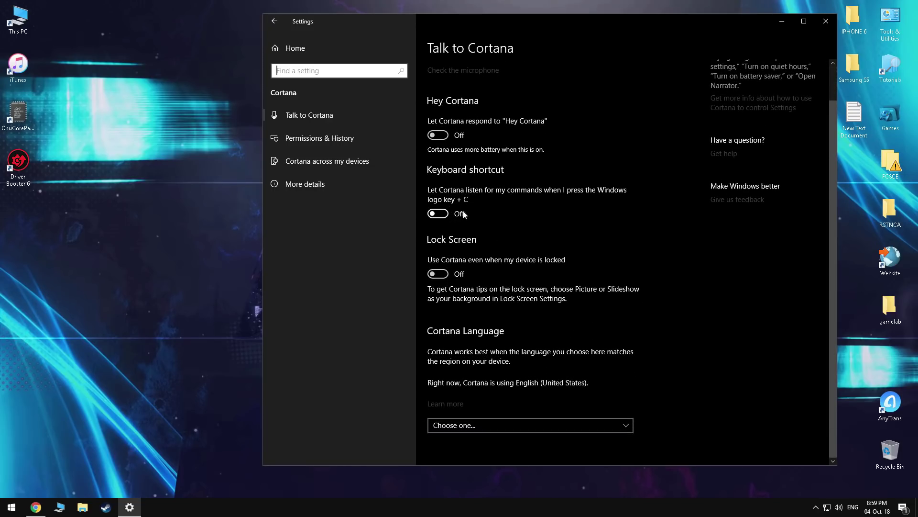
click(355, 145)
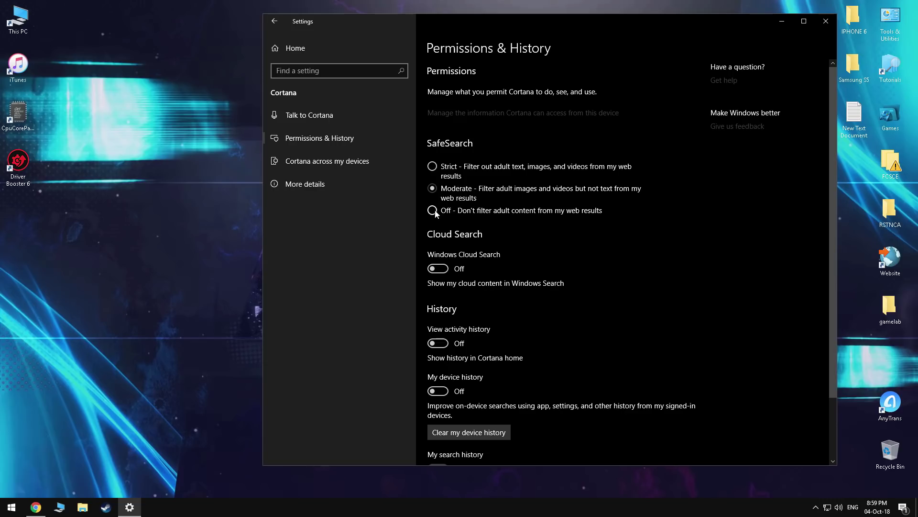
scroll(440, 212, down, 3)
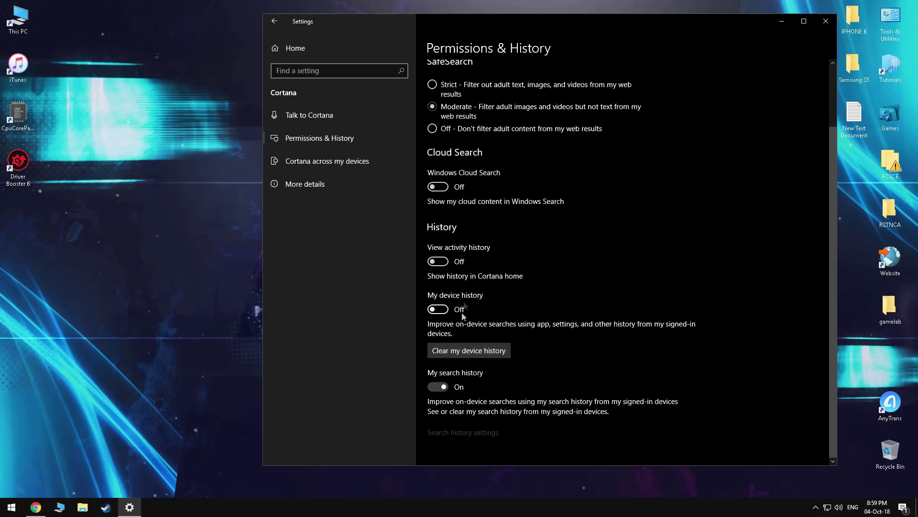
click(312, 162)
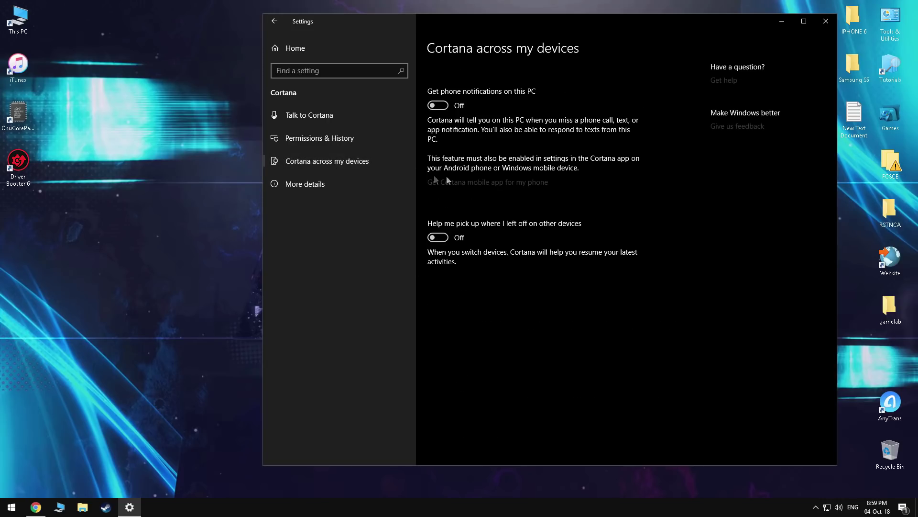
click(326, 187)
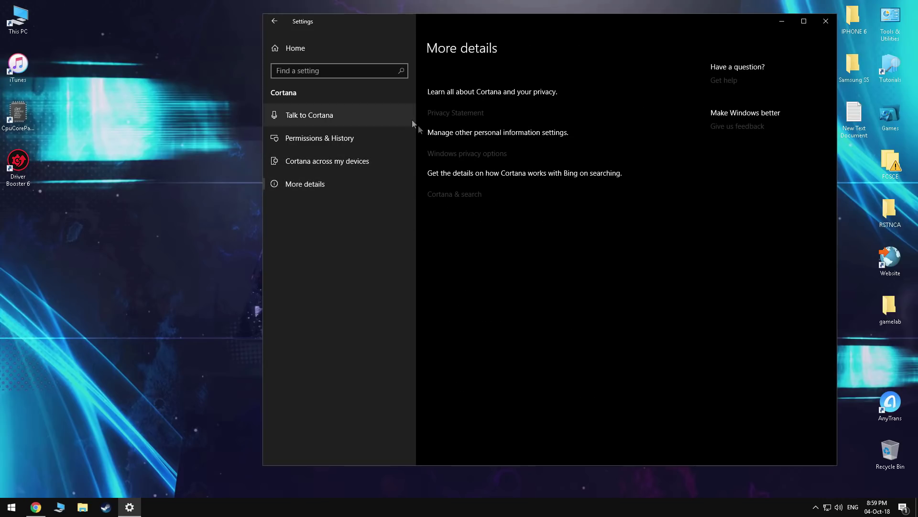
Step: Review the Ease of Access Display page, with animations and transparency off, then return home
click(276, 24)
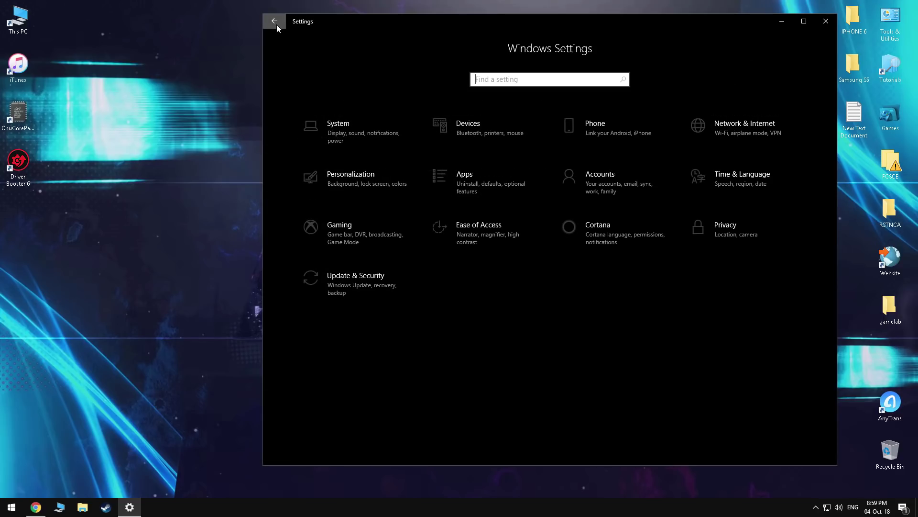
click(502, 231)
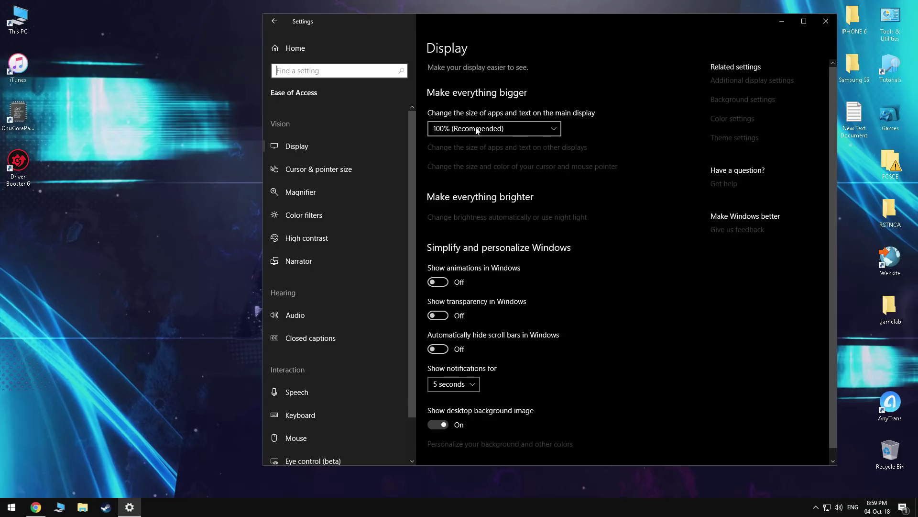
scroll(490, 188, down, 1)
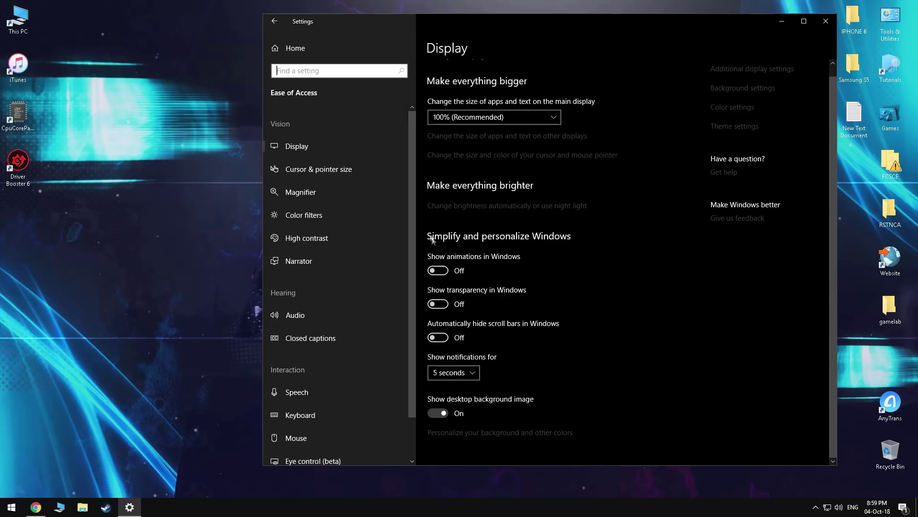
click(280, 48)
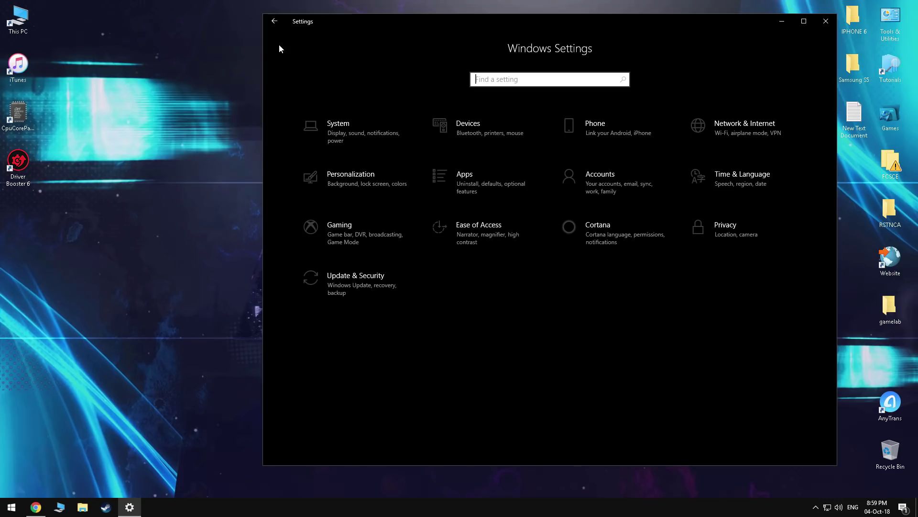
Step: Uninstall Call of Duty Black Ops 4 from Apps & features, agreeing to remove all its files
click(482, 177)
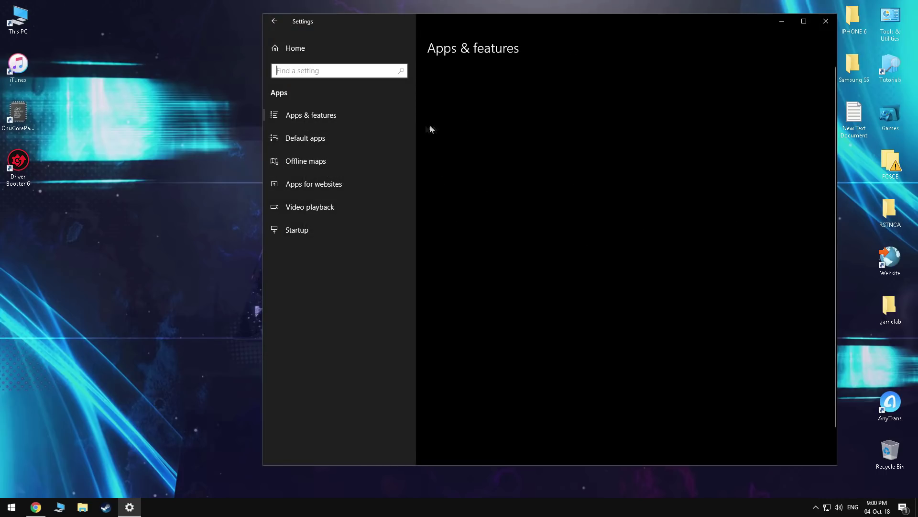
click(396, 112)
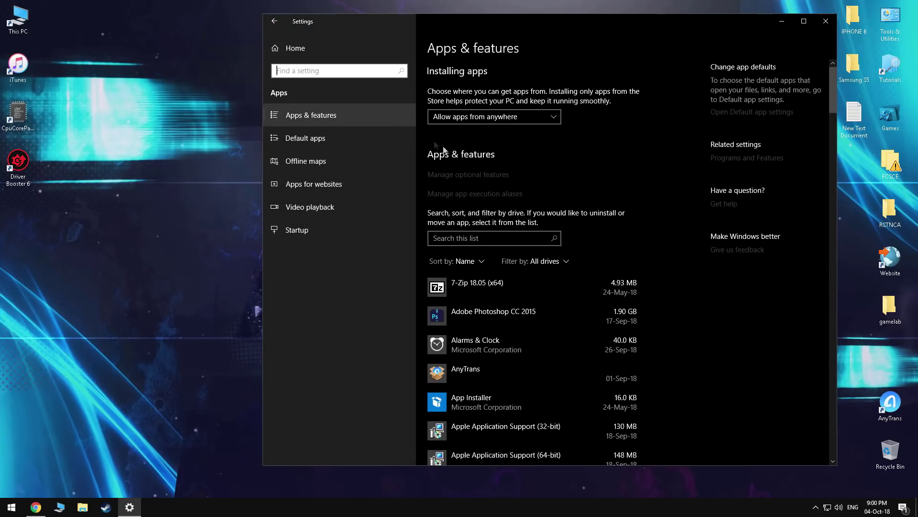
scroll(574, 259, down, 5)
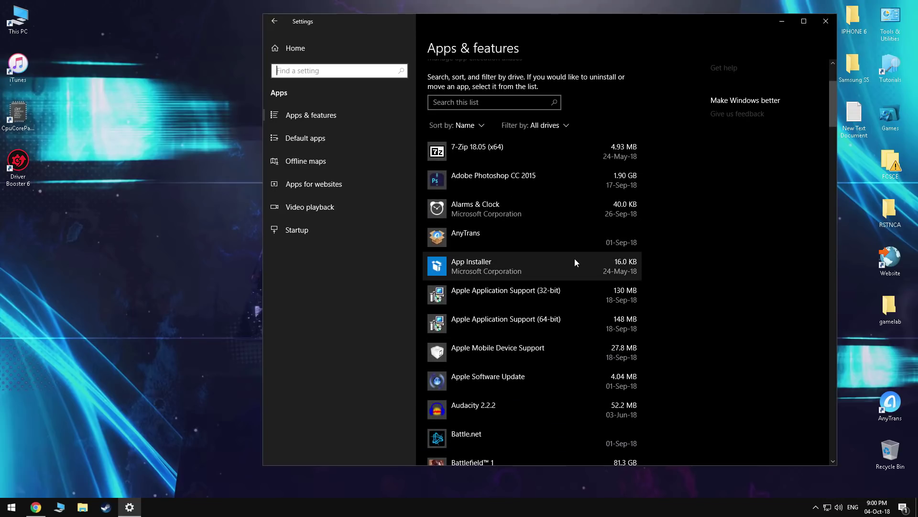
scroll(575, 257, down, 5)
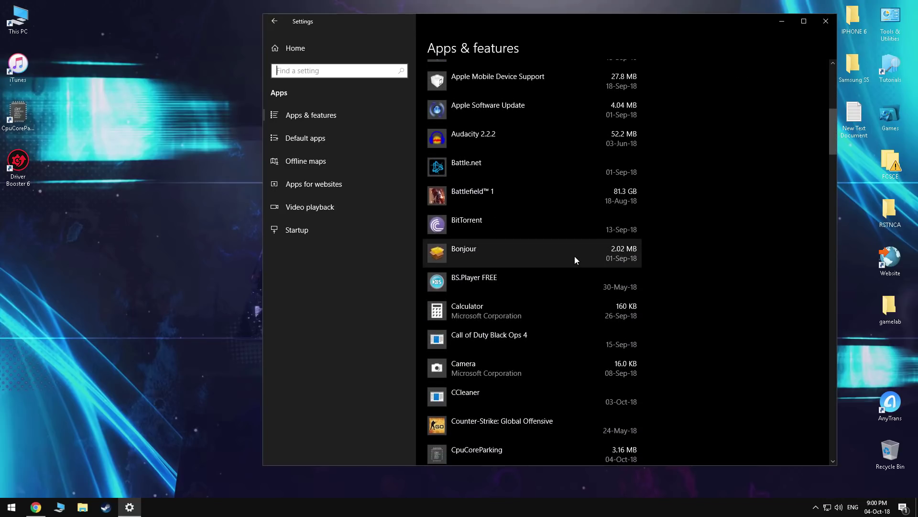
click(523, 211)
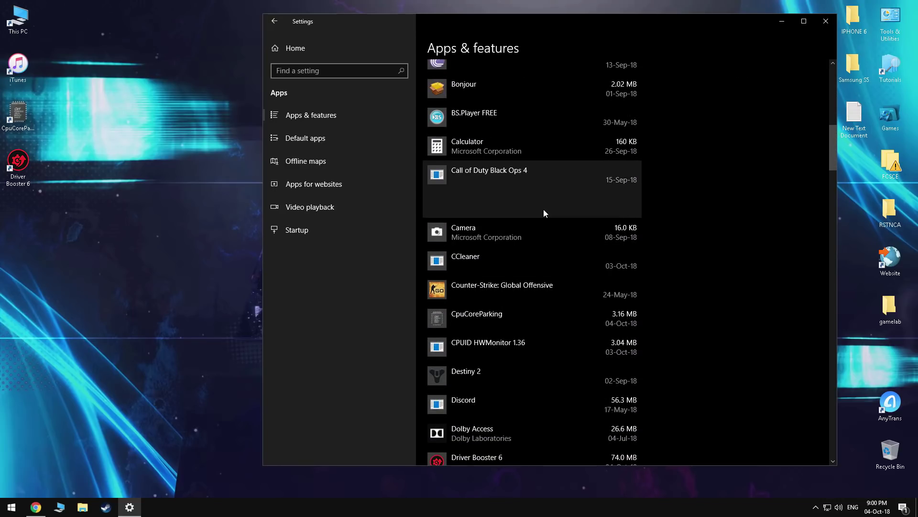
click(633, 203)
click(658, 182)
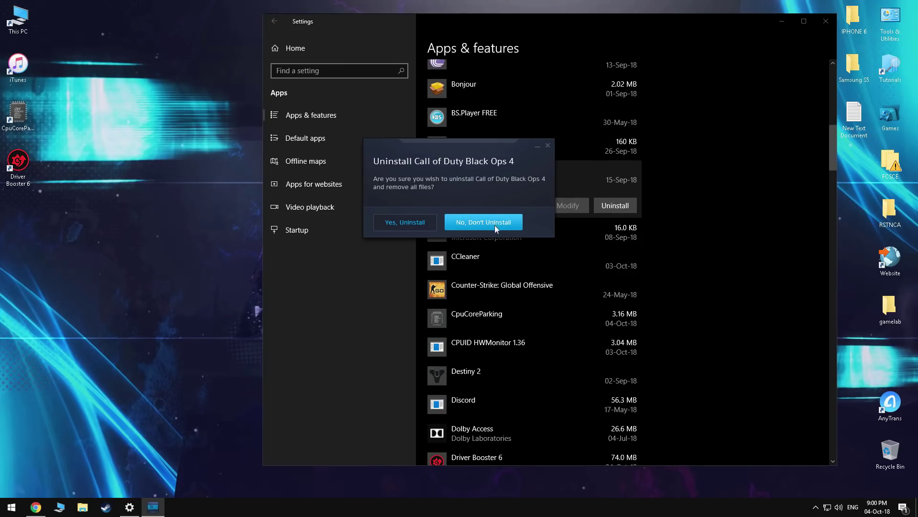
click(403, 224)
click(424, 225)
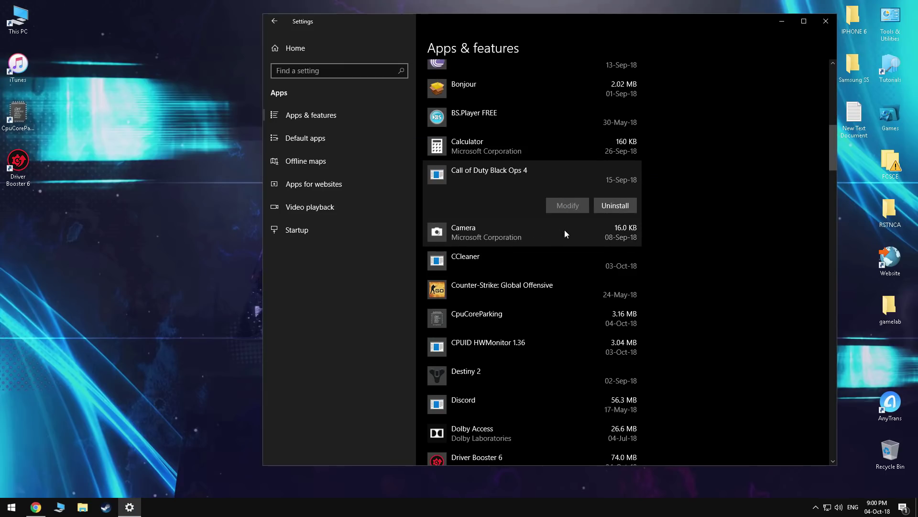
Step: Look further down the installed apps list, expanding the Groove Music and Maps entries
scroll(526, 201, down, 3)
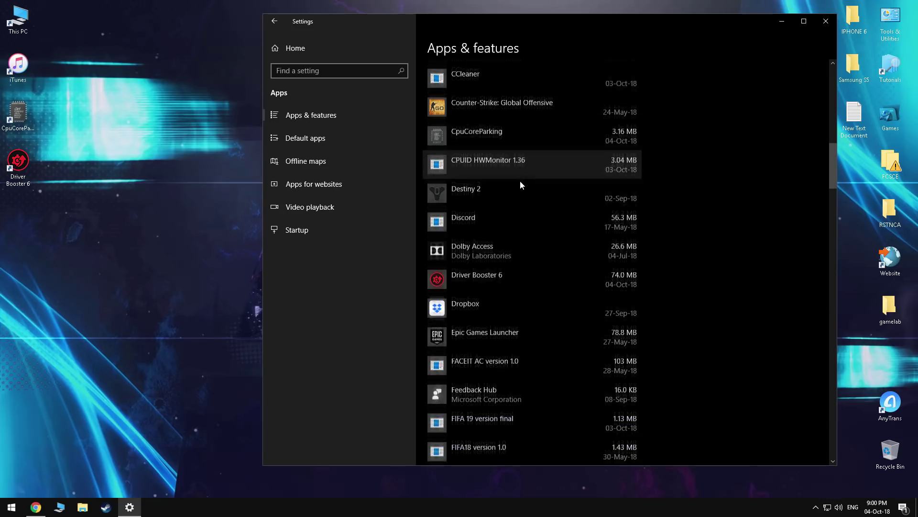
scroll(516, 192, down, 5)
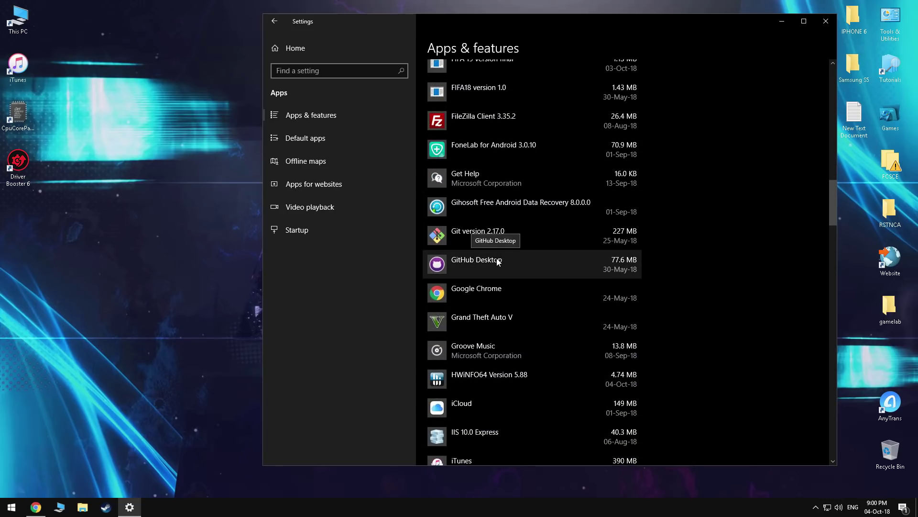
scroll(497, 261, down, 3)
click(488, 219)
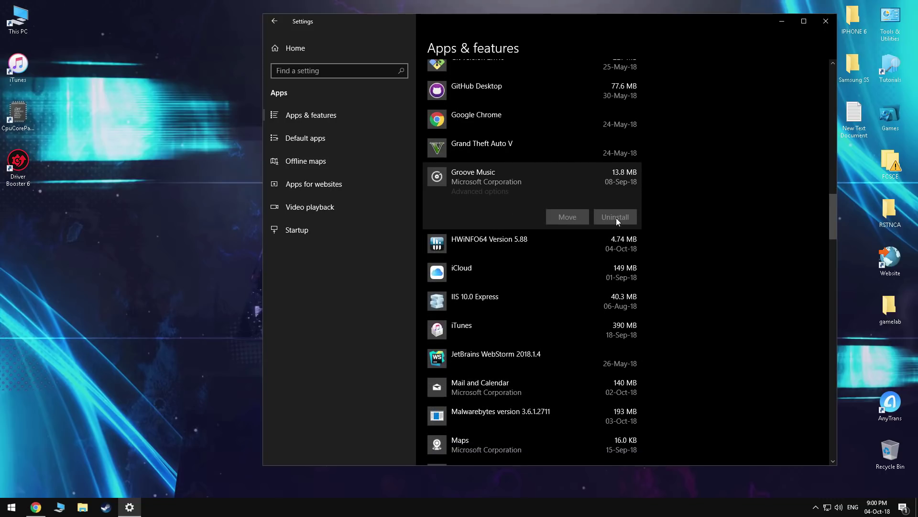
scroll(523, 215, down, 3)
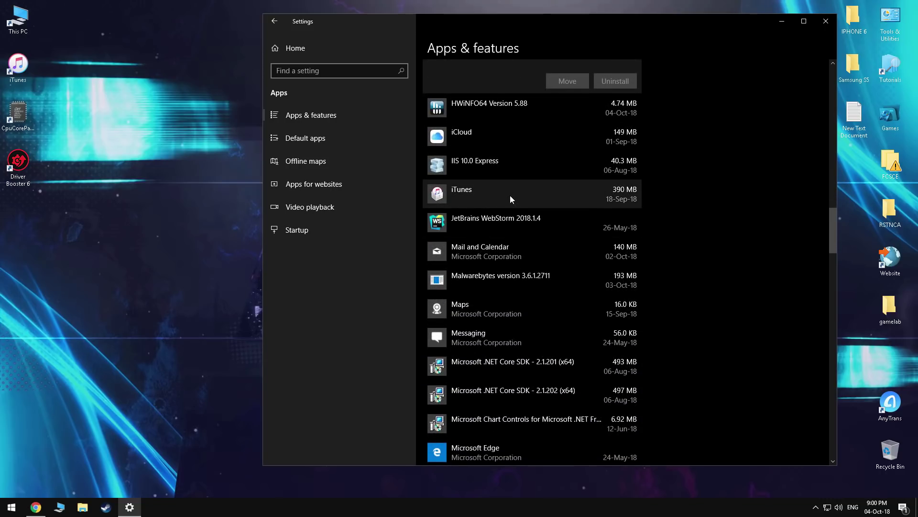
scroll(497, 210, down, 2)
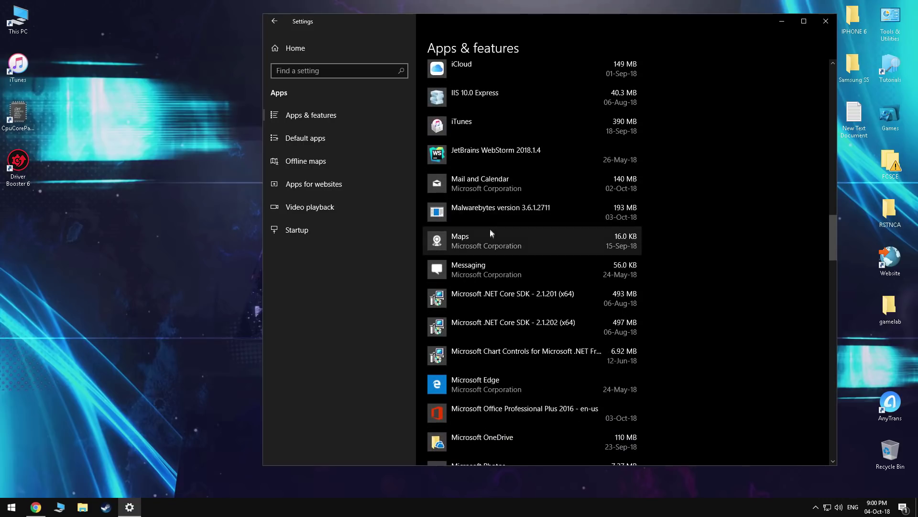
click(489, 228)
scroll(517, 220, down, 3)
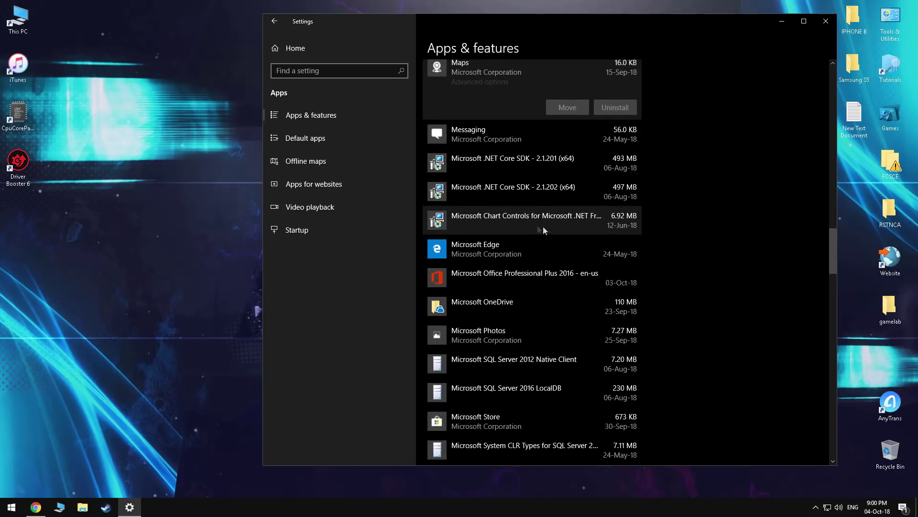
Step: Delete all downloaded offline maps in the Offline maps settings
click(319, 140)
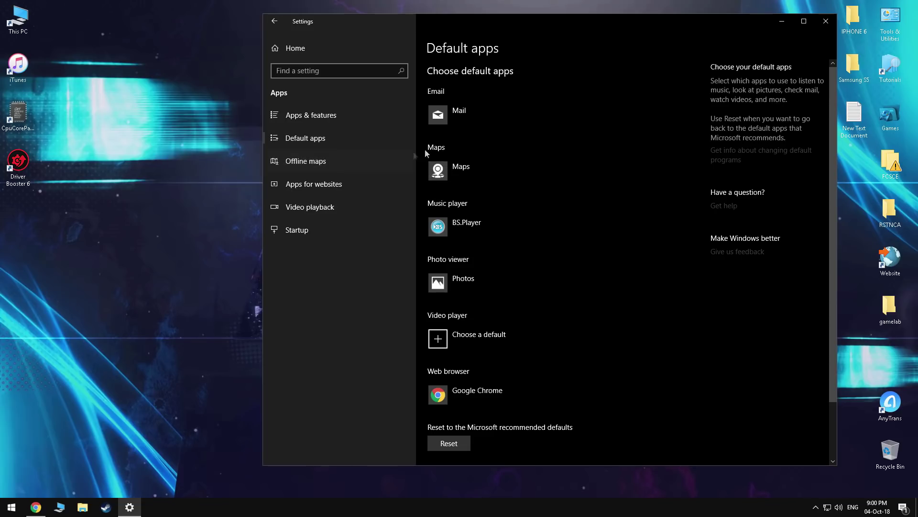
scroll(497, 189, down, 2)
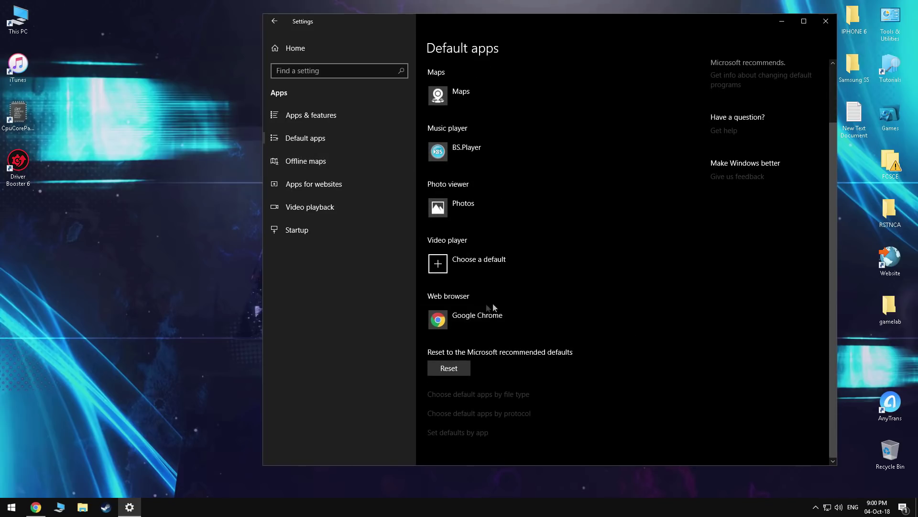
click(317, 159)
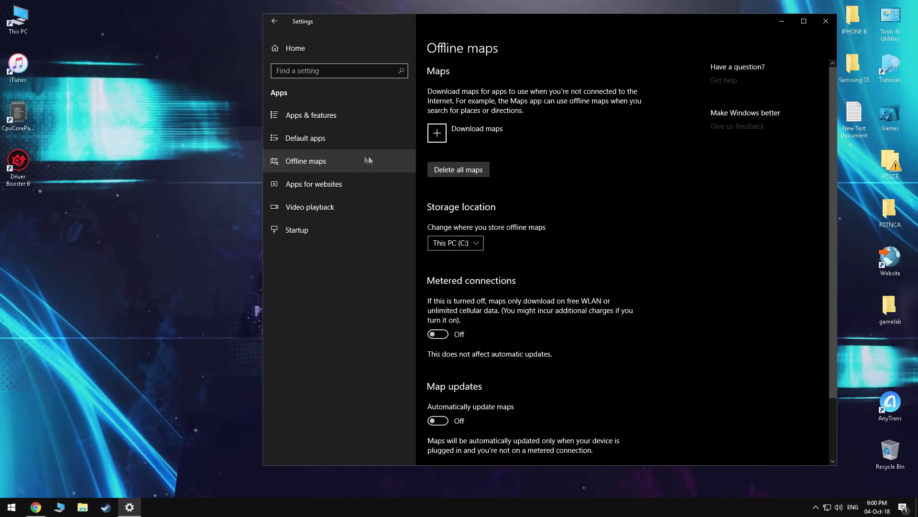
click(449, 170)
click(506, 149)
scroll(504, 182, down, 2)
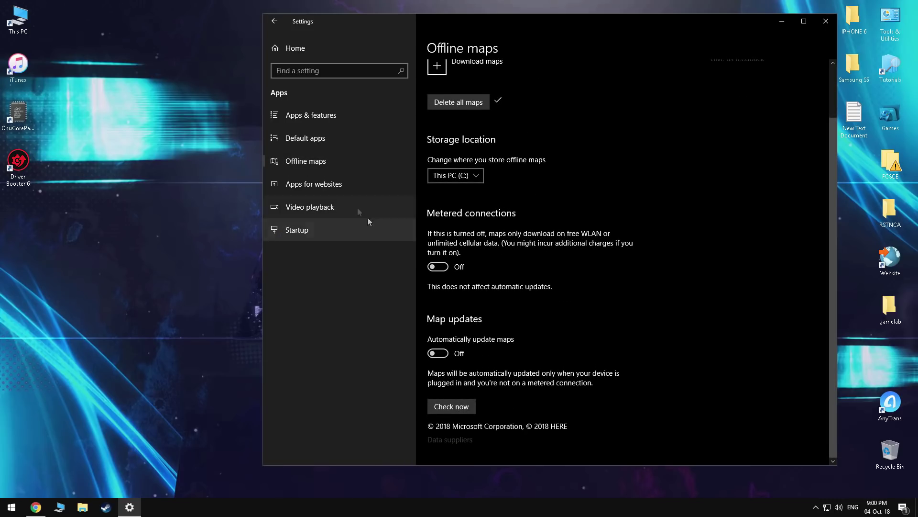
scroll(448, 192, up, 2)
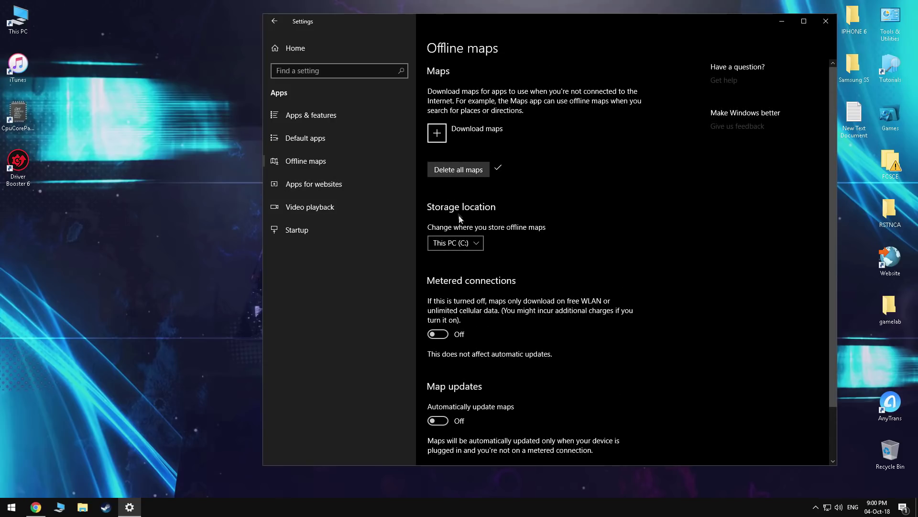
Step: Review the Apps for websites and Video playback pages and the startup apps list
click(311, 188)
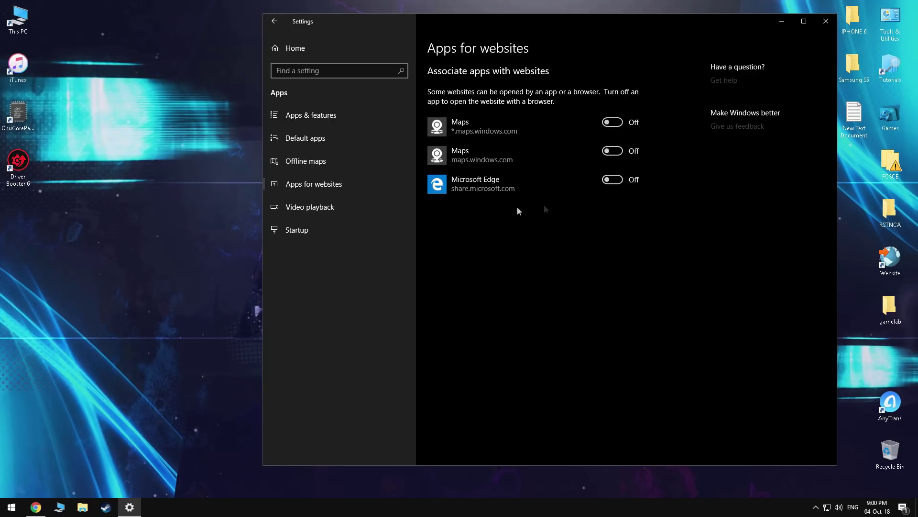
click(348, 214)
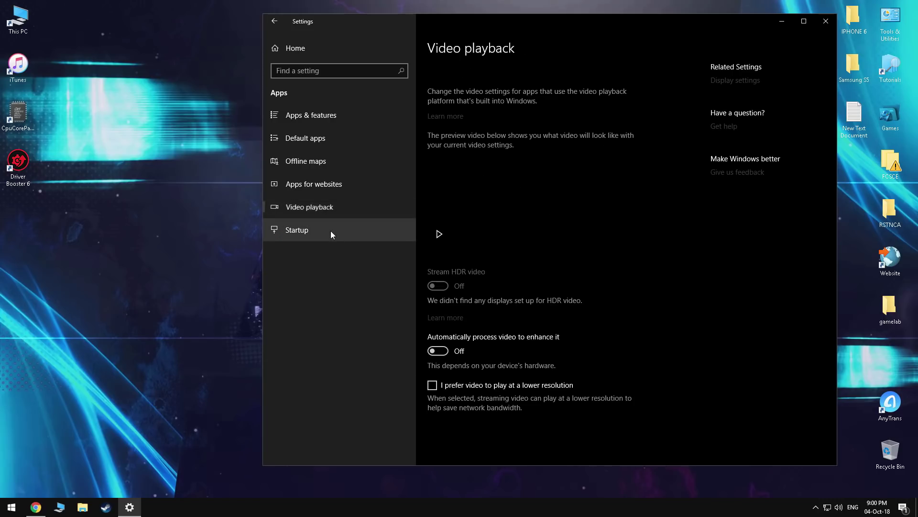
click(329, 231)
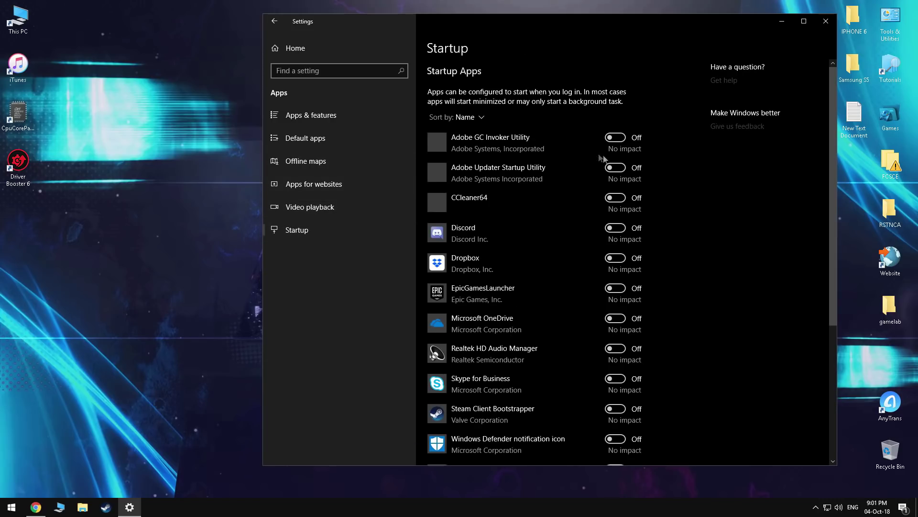
scroll(604, 158, down, 5)
Step: Review the Accounts pages: Email & app accounts, Sign-in options, work or school access, Family & other people, and sync settings
click(297, 48)
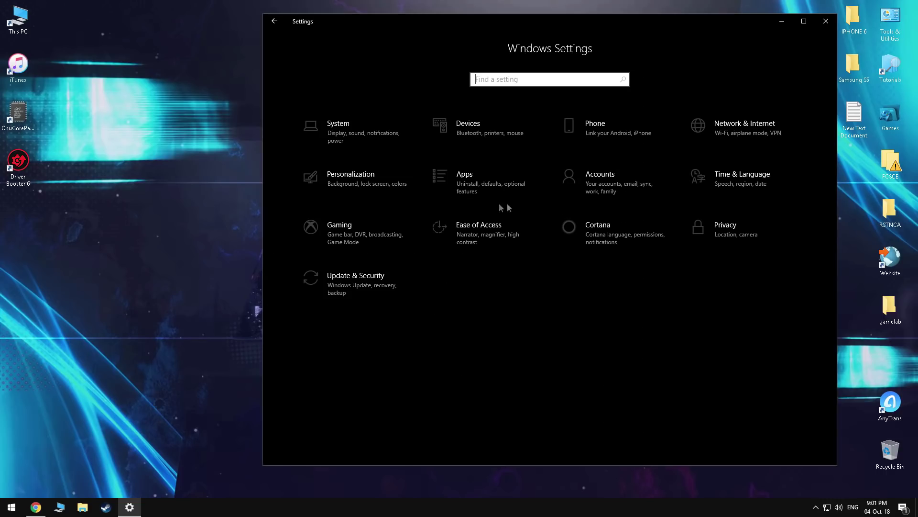
click(558, 192)
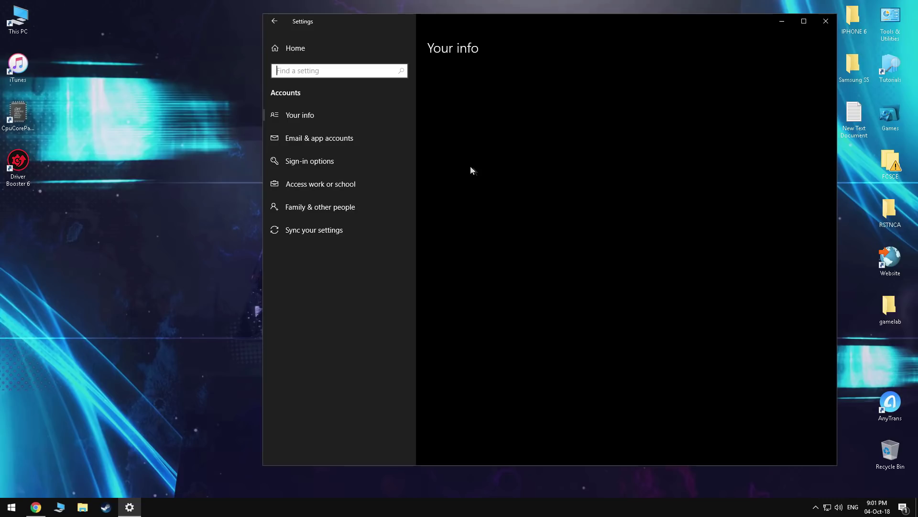
click(316, 138)
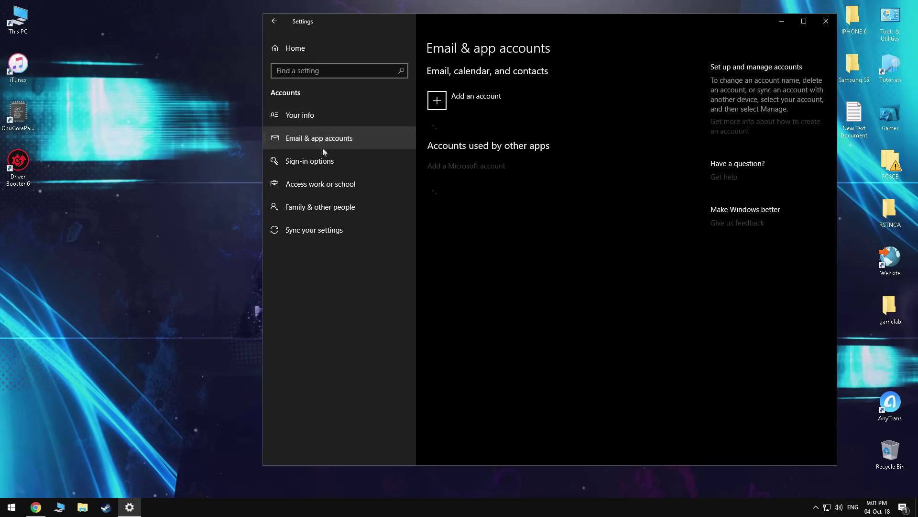
click(330, 168)
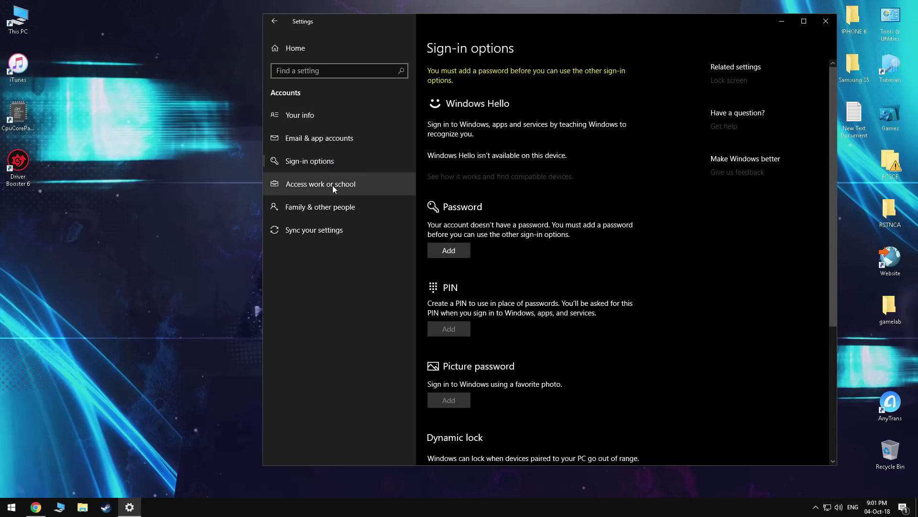
click(333, 186)
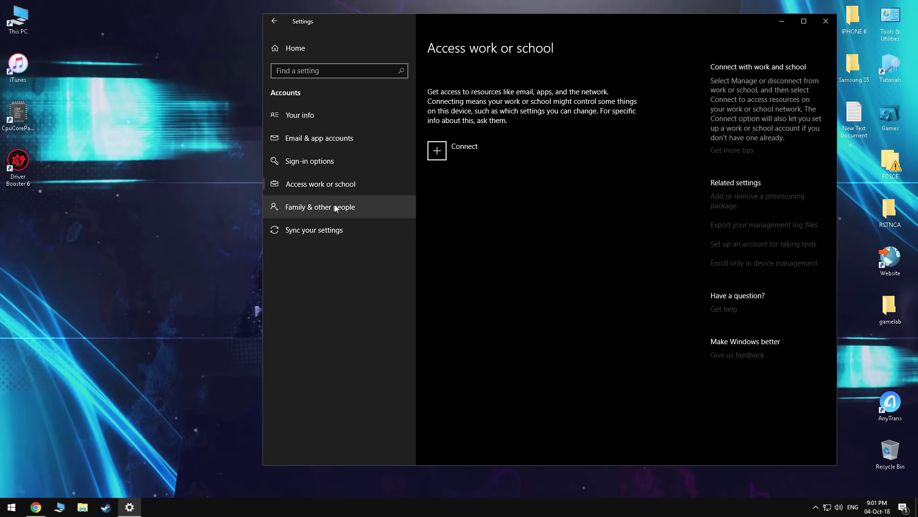
click(353, 206)
click(324, 227)
click(328, 207)
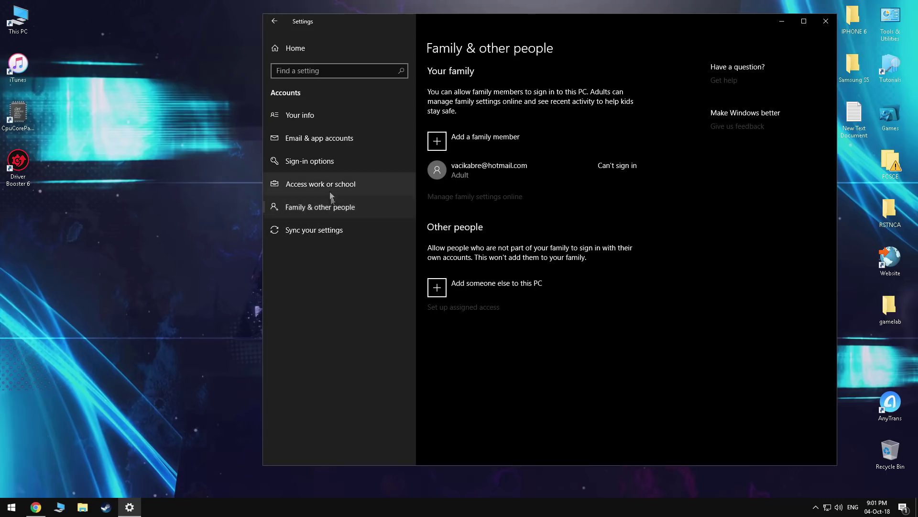
click(299, 49)
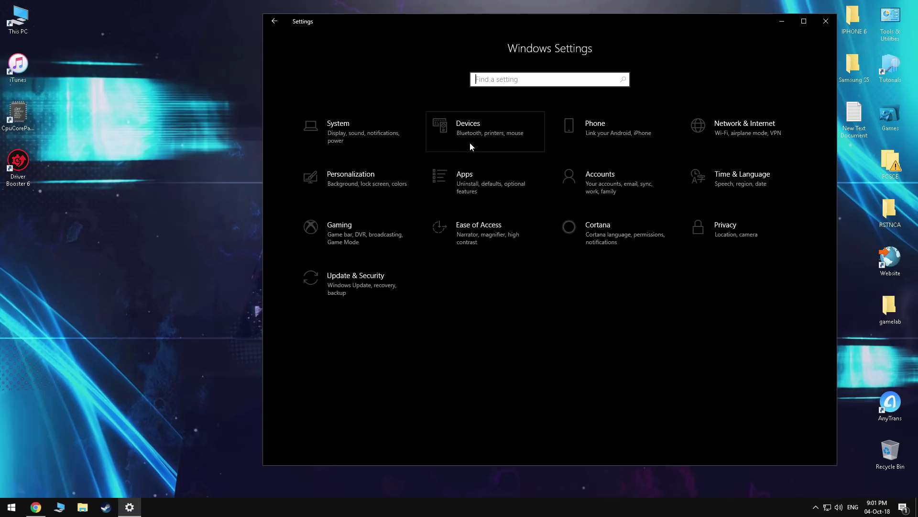
click(390, 131)
scroll(520, 208, down, 3)
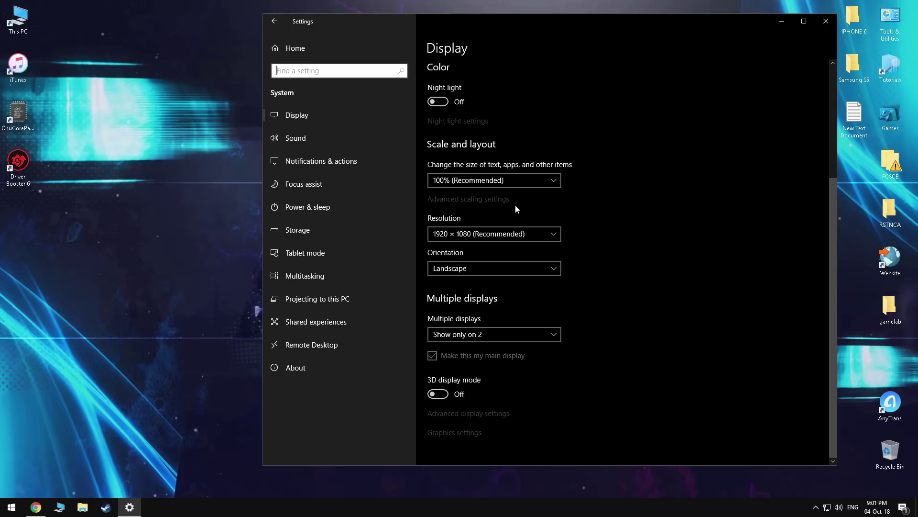
scroll(515, 205, up, 2)
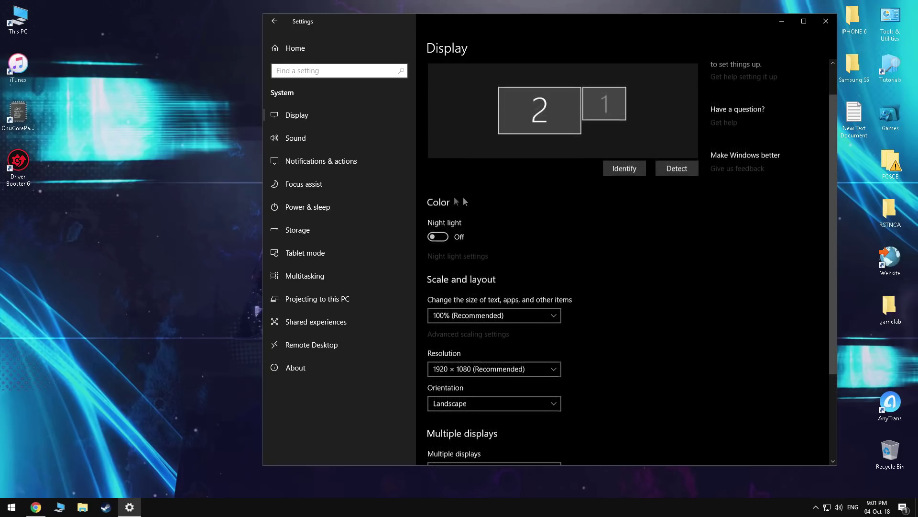
click(314, 186)
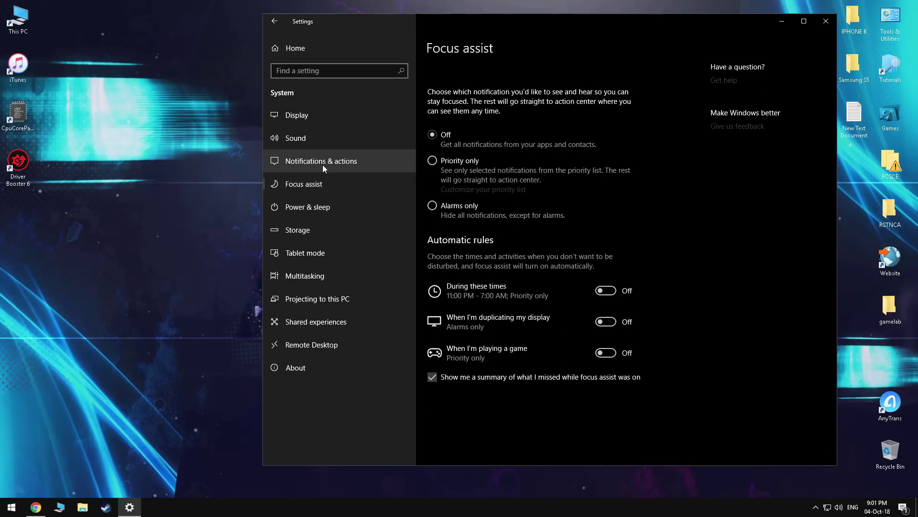
click(322, 165)
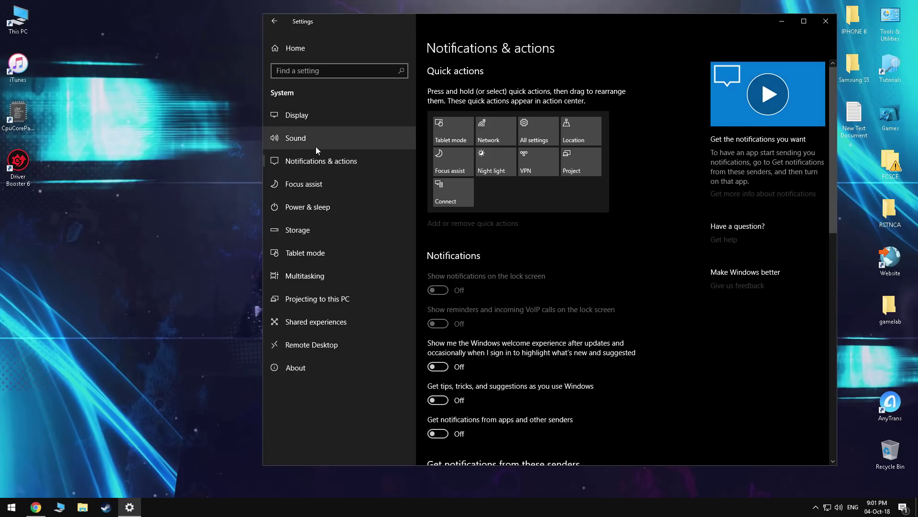
click(280, 45)
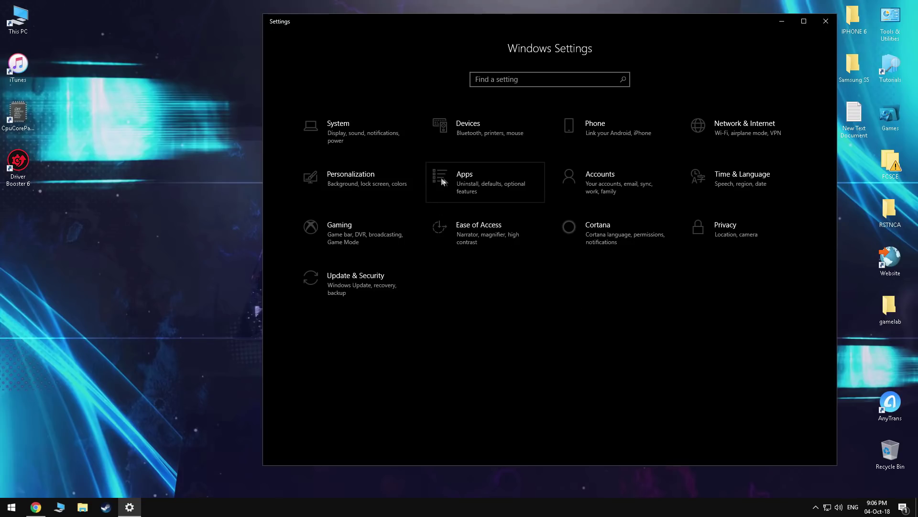
Step: Uninstall Candy Crush Soda Saga from the installed apps list
click(481, 201)
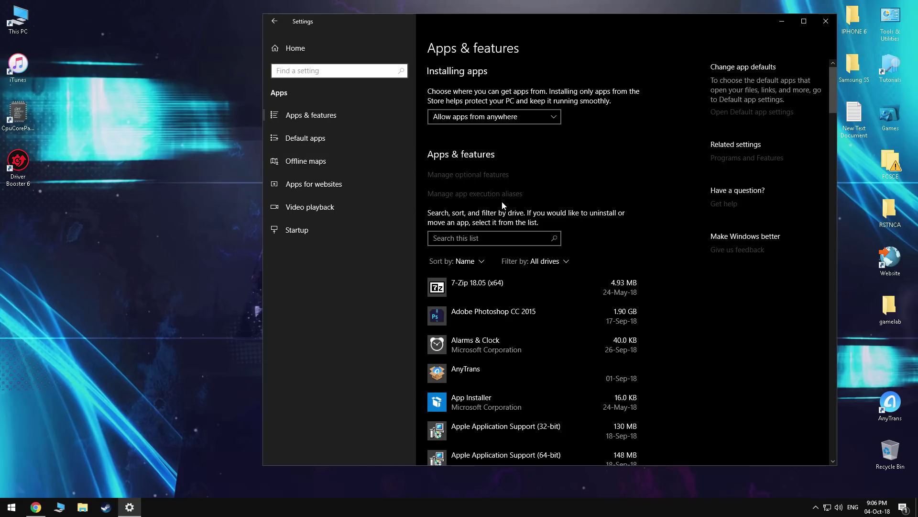
scroll(509, 219, down, 3)
scroll(503, 217, down, 15)
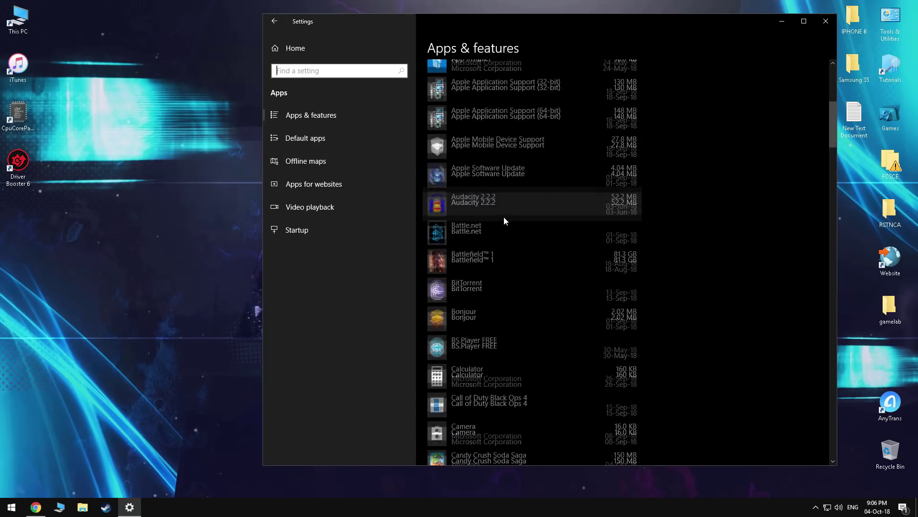
click(520, 335)
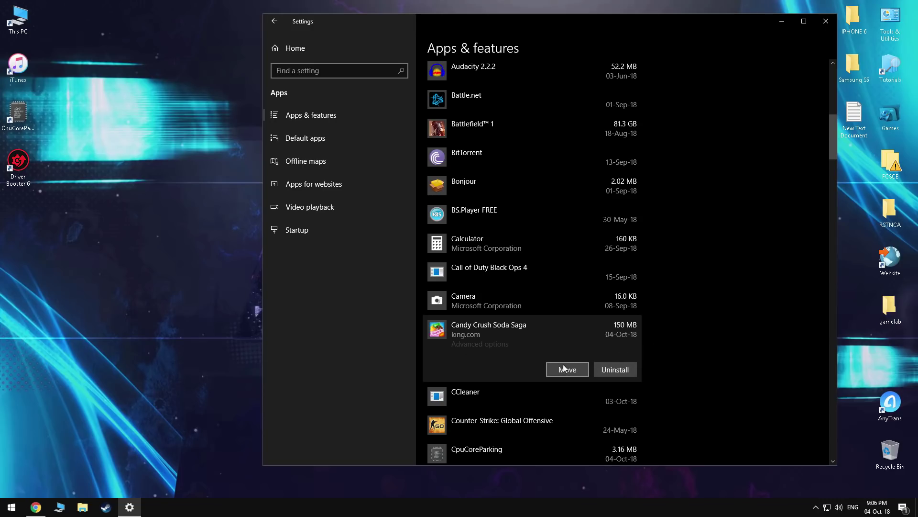
click(621, 370)
click(659, 347)
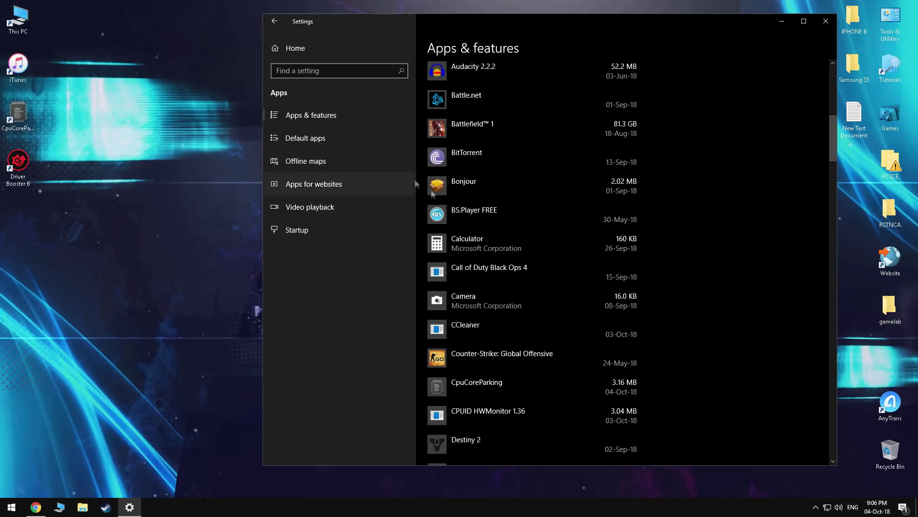
Step: Delete all downloaded offline maps
scroll(526, 292, down, 15)
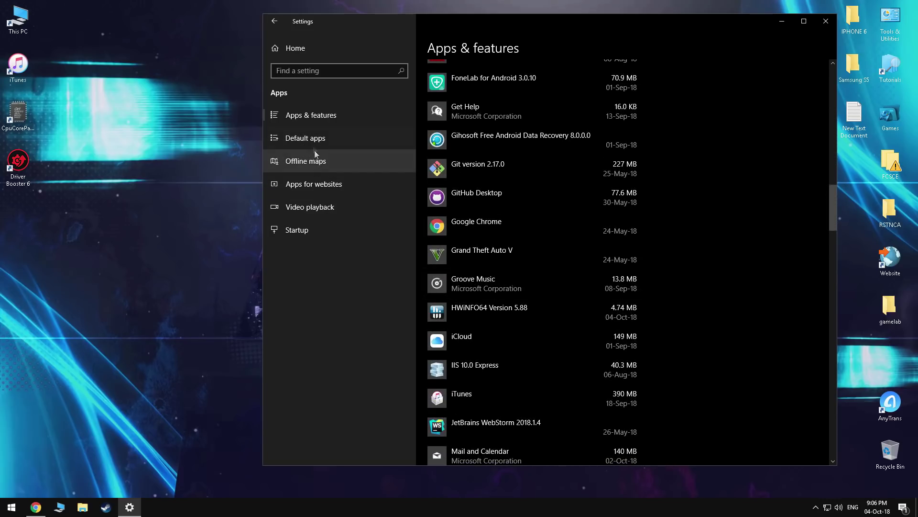
click(310, 138)
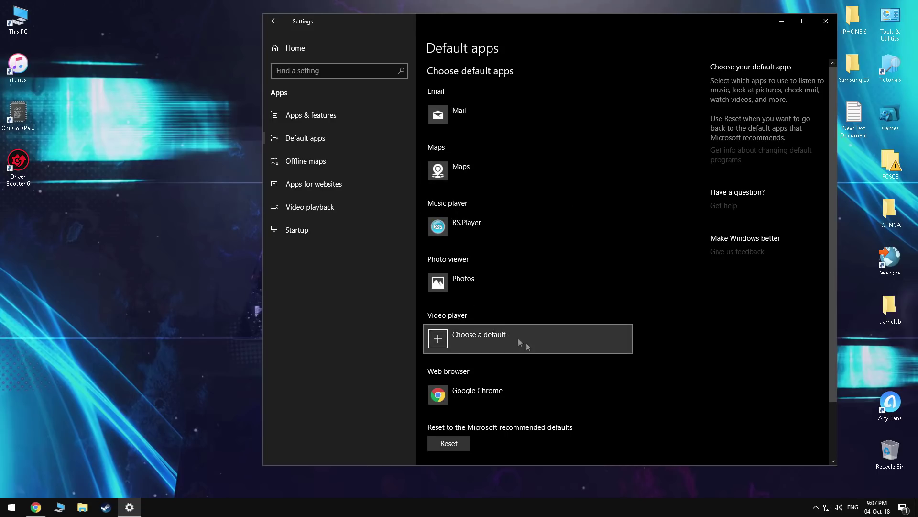
click(307, 160)
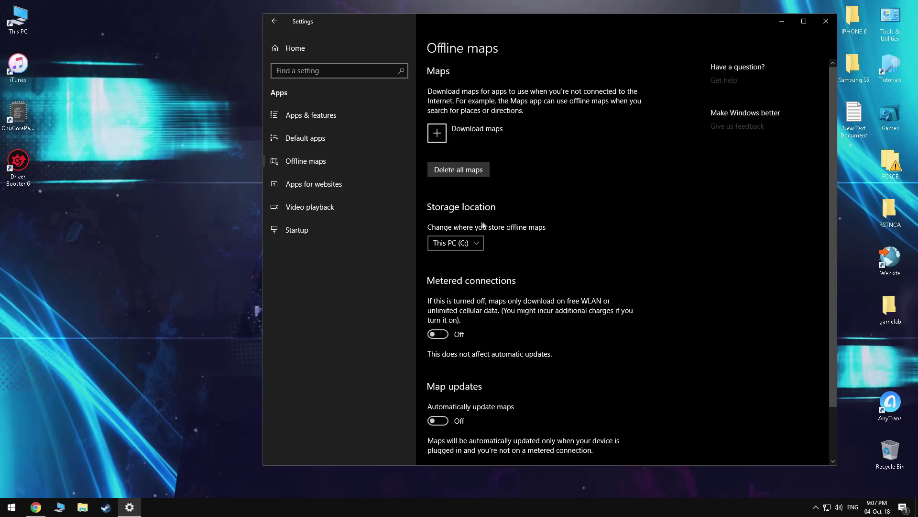
click(486, 169)
click(497, 155)
Step: Check the apps-for-websites and video playback pages, then go back to Settings home
scroll(539, 245, down, 2)
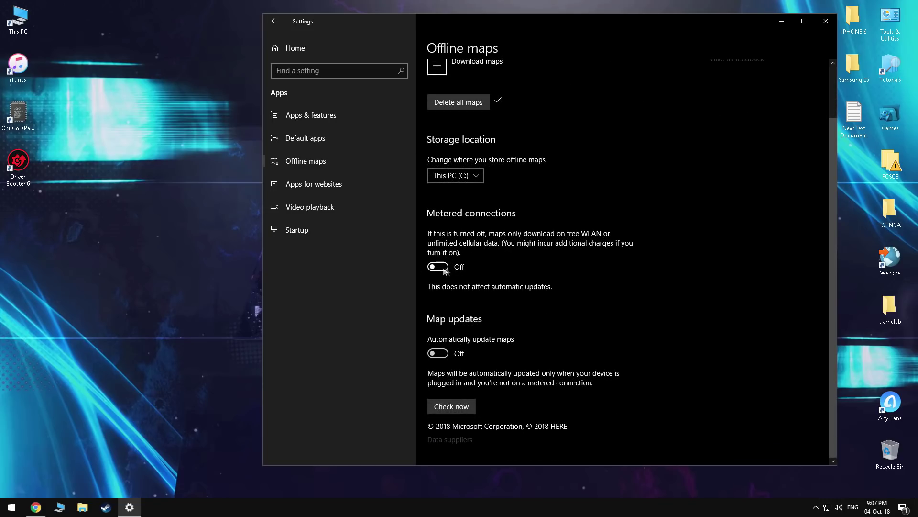
click(311, 183)
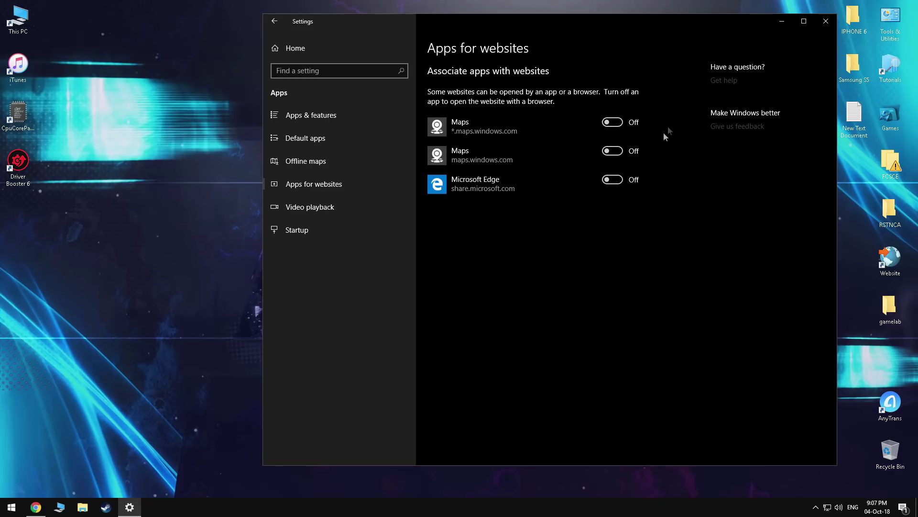
click(306, 215)
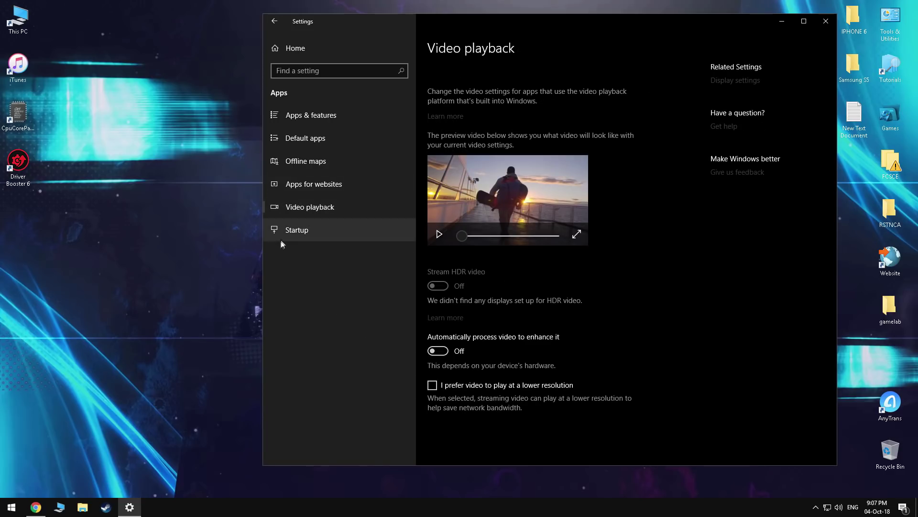
click(277, 48)
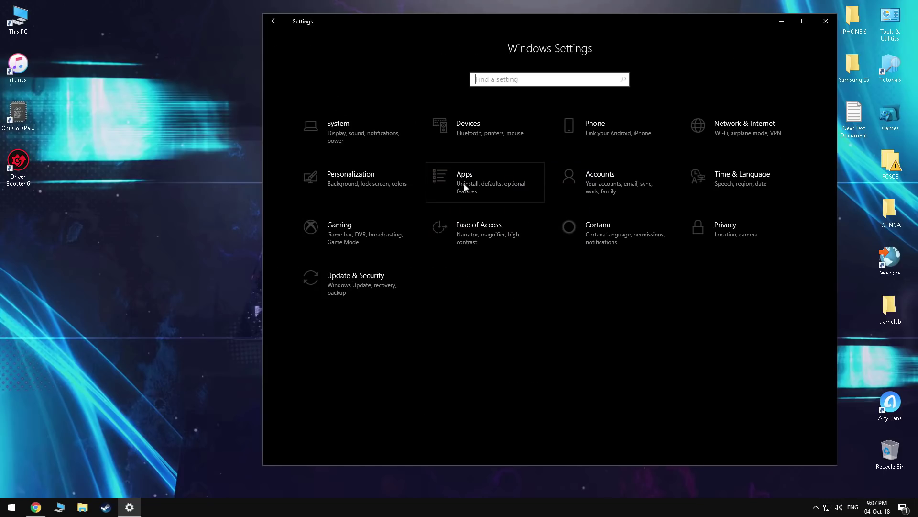
Step: Review the Network & Internet status and VPN page, then return home
click(716, 123)
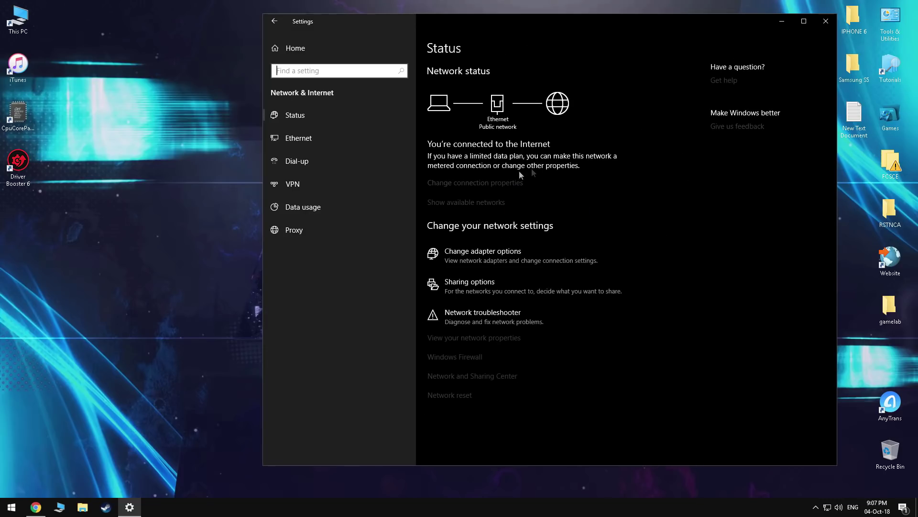
click(299, 190)
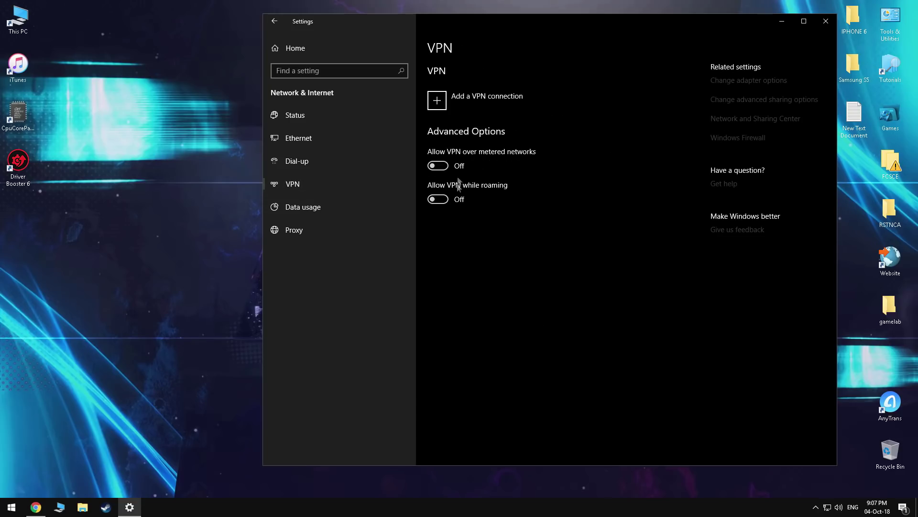
click(284, 53)
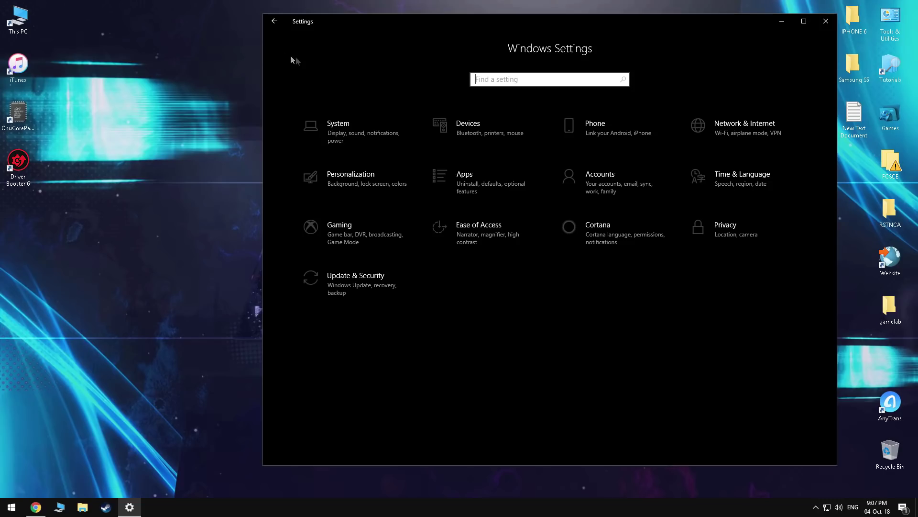
Step: Look over the Time & Language and Region & language pages, then return home
click(734, 185)
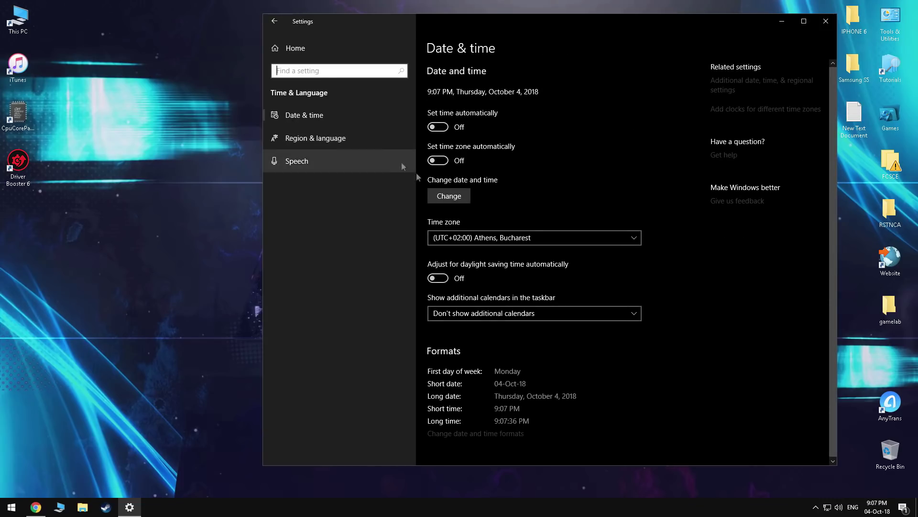
click(326, 138)
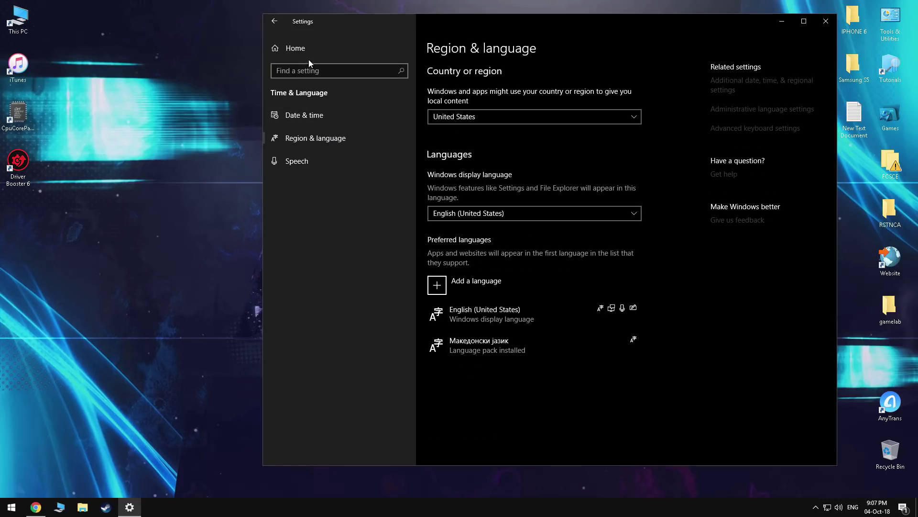
click(276, 49)
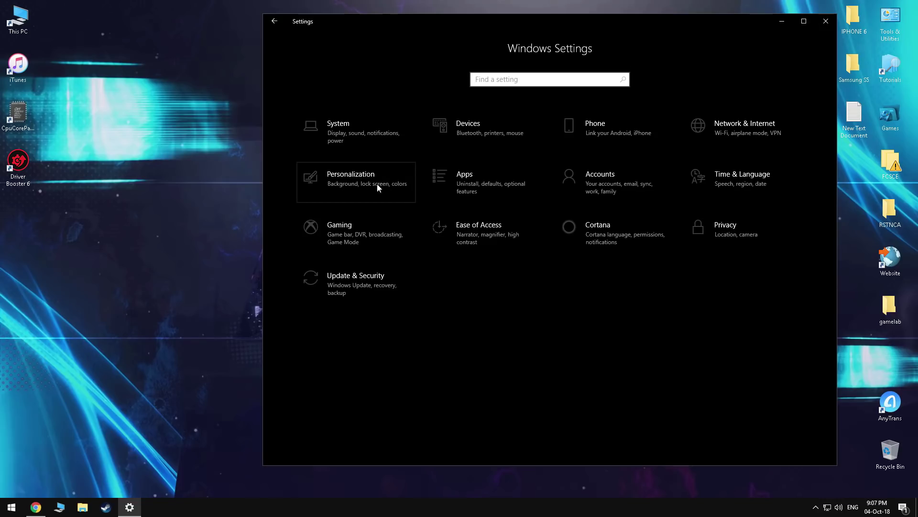
Step: Set the desktop background to a solid purple colour after trying crimson, pink and magenta
click(349, 180)
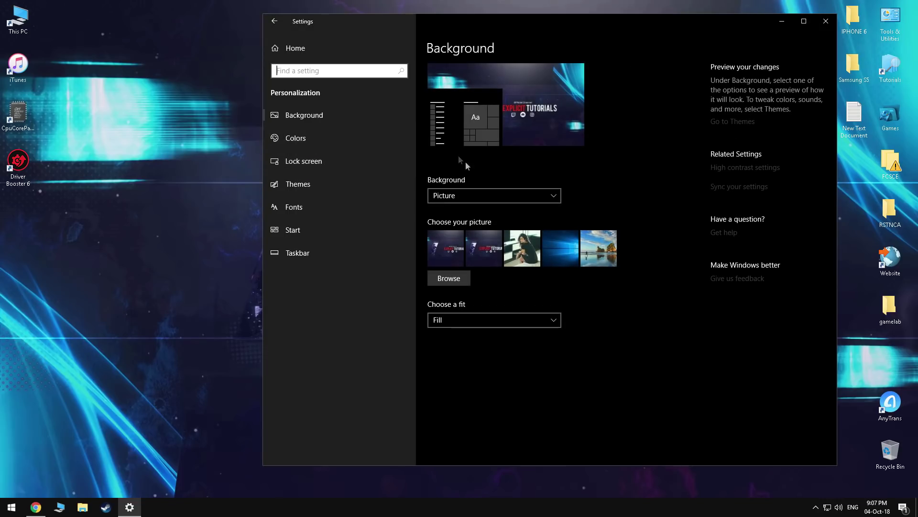
click(459, 196)
click(459, 209)
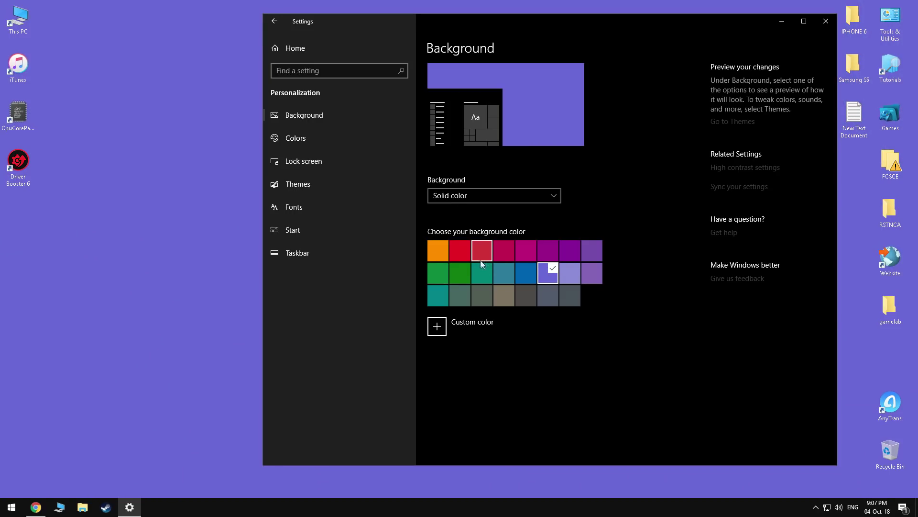
click(482, 253)
click(504, 249)
click(526, 248)
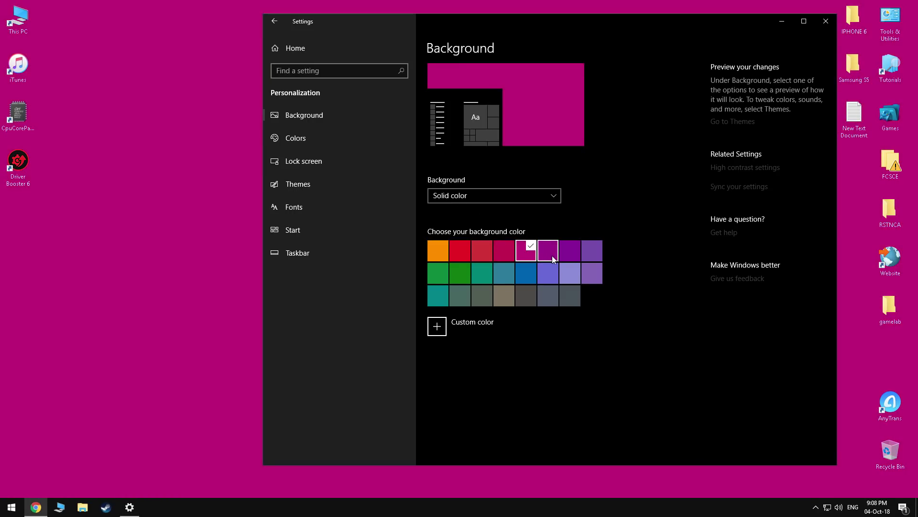
click(586, 253)
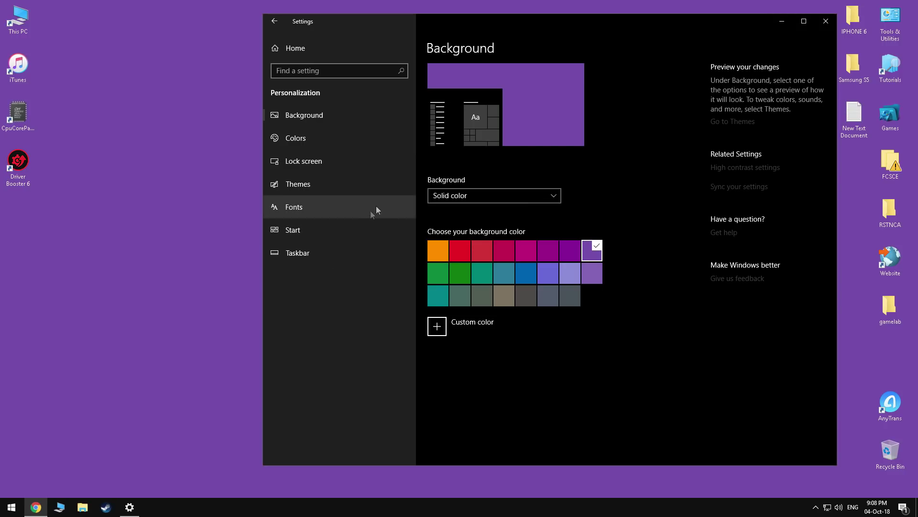
Step: Try red and orange accent colours, keep the dark accent, and return to Settings home
click(297, 138)
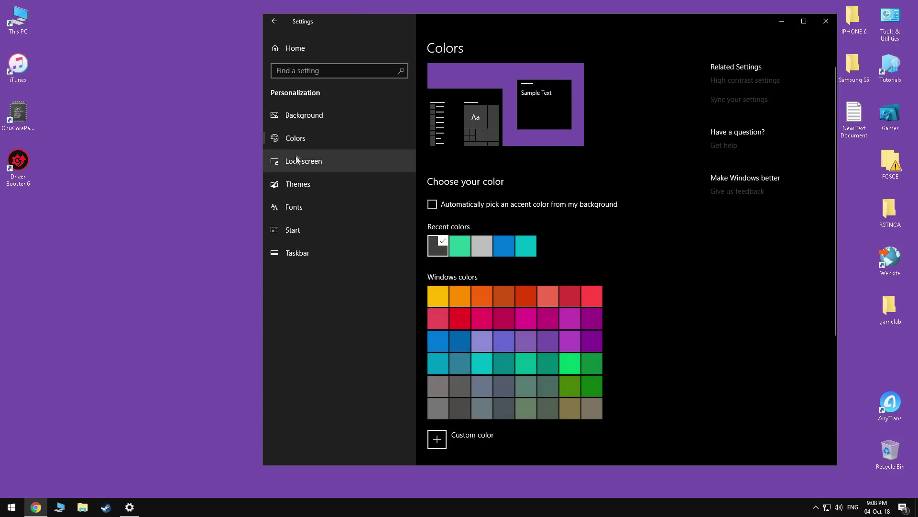
click(455, 318)
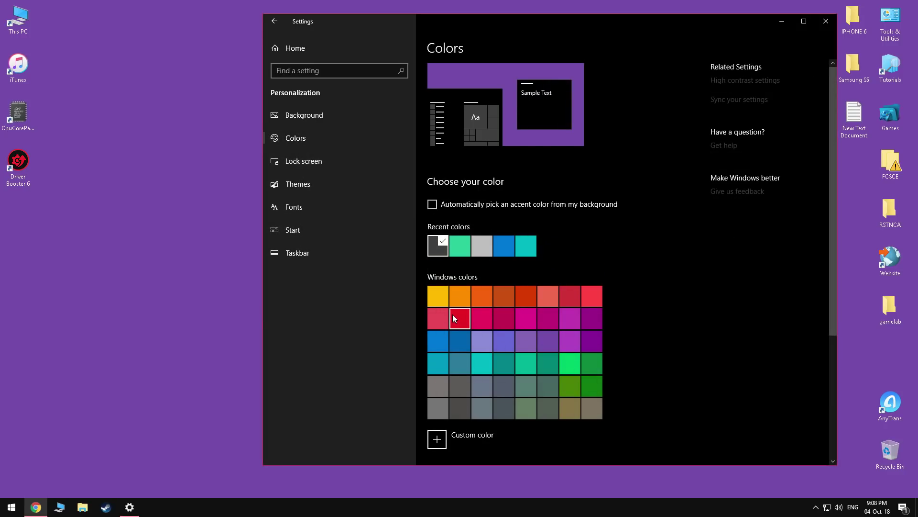
click(460, 295)
click(438, 244)
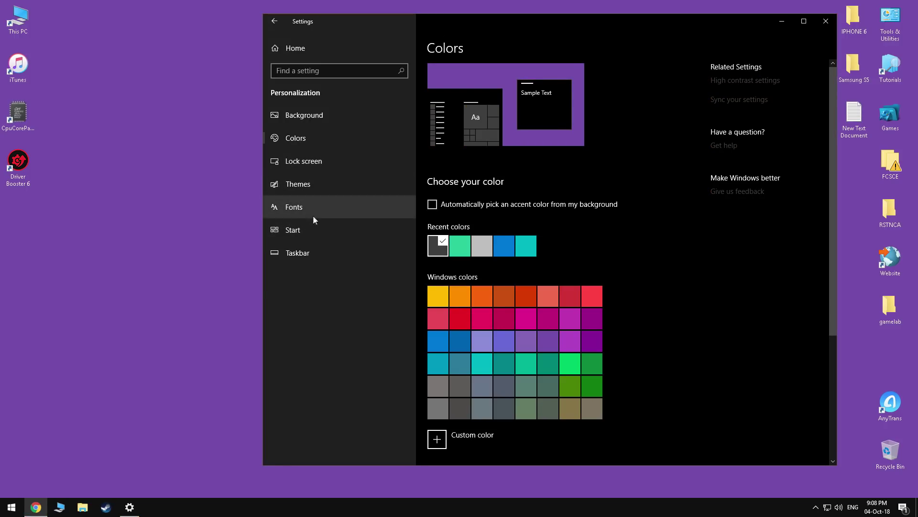
click(275, 48)
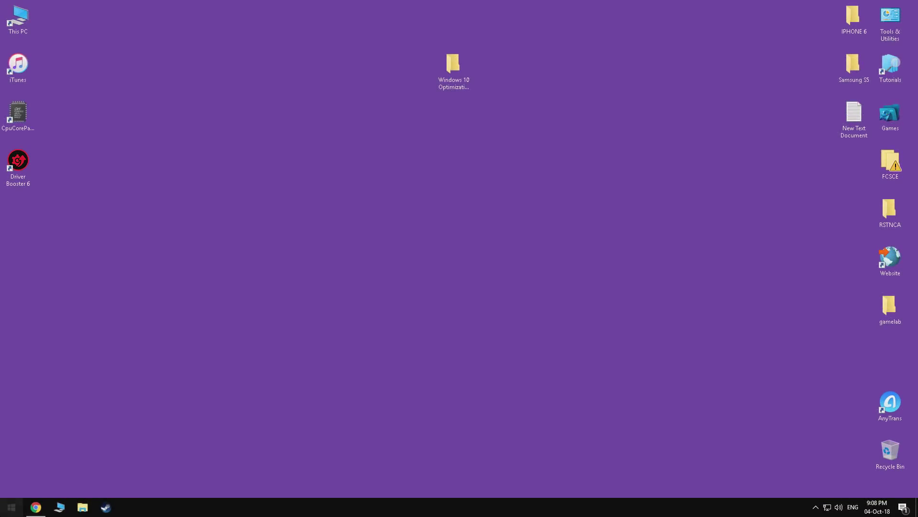
Step: Uncheck Enhance pointer precision in Mouse Properties, apply it, and close Settings
click(7, 500)
text(mouse)
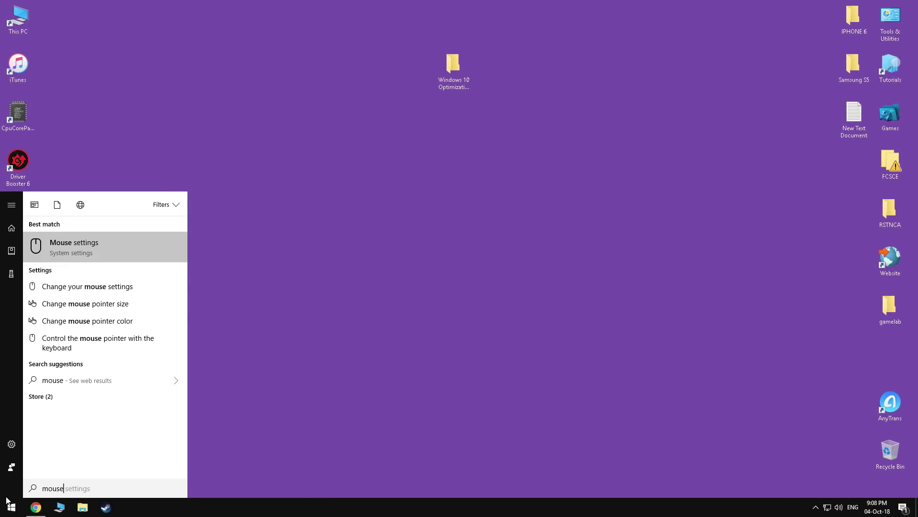
key(Return)
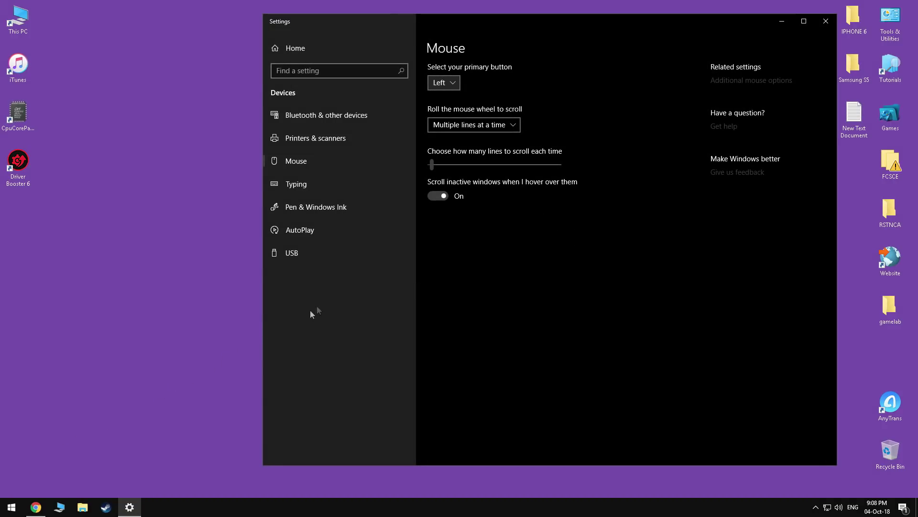
click(737, 80)
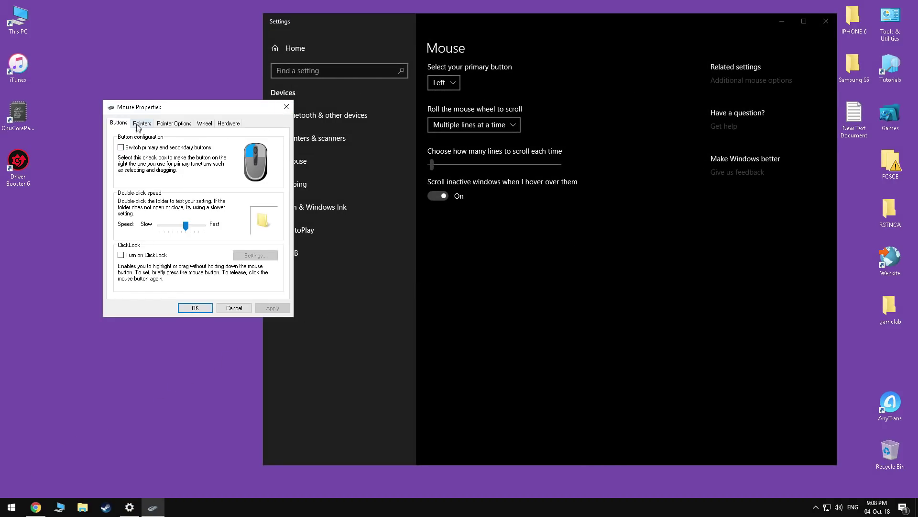
click(174, 123)
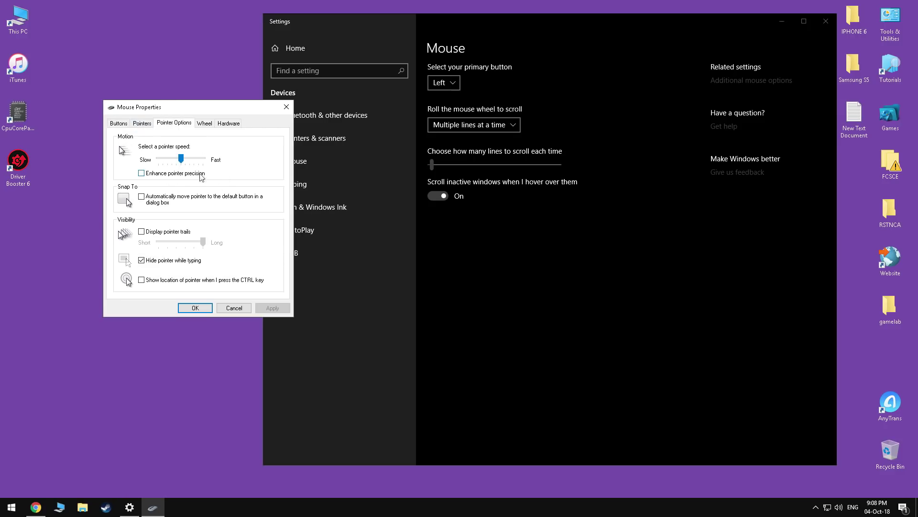
click(142, 173)
click(142, 173)
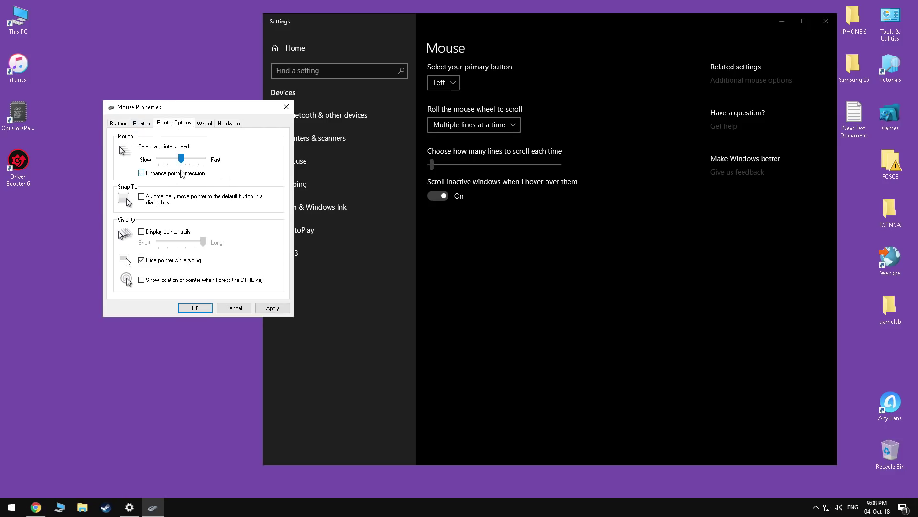
click(274, 309)
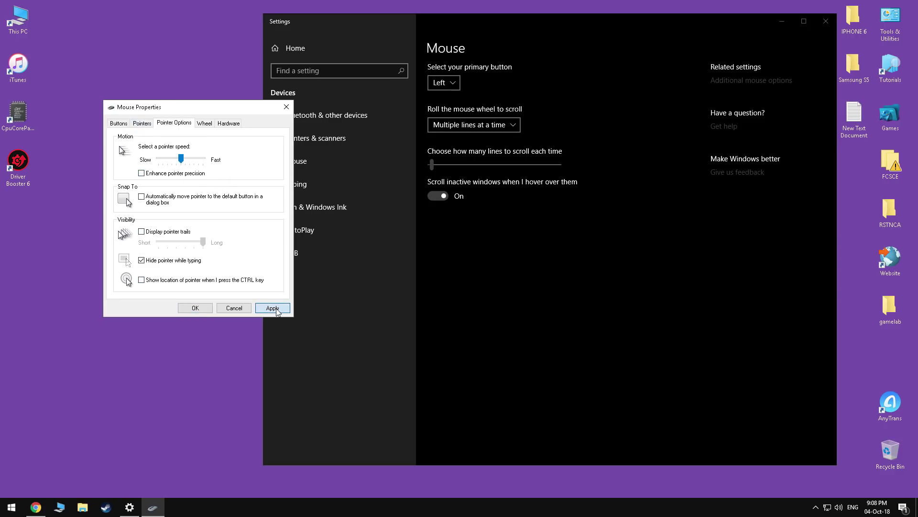
click(198, 310)
click(826, 21)
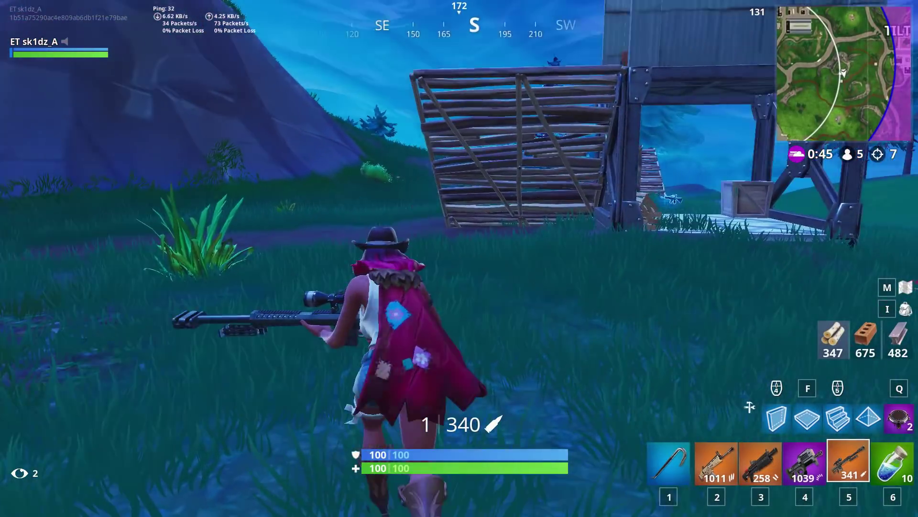
Step: Run uphill toward the wooden buildings while switching between weapons in slots 3 and 5
key(w)
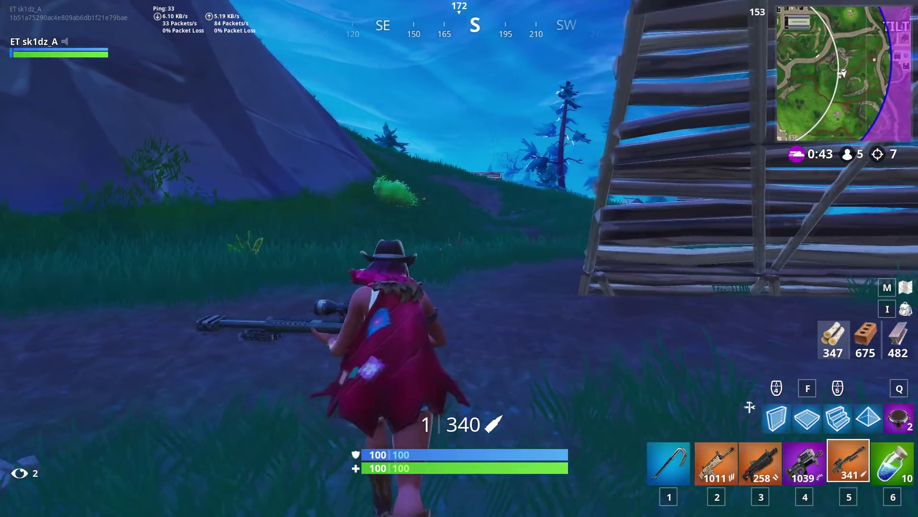
key(3)
key(5)
key(3)
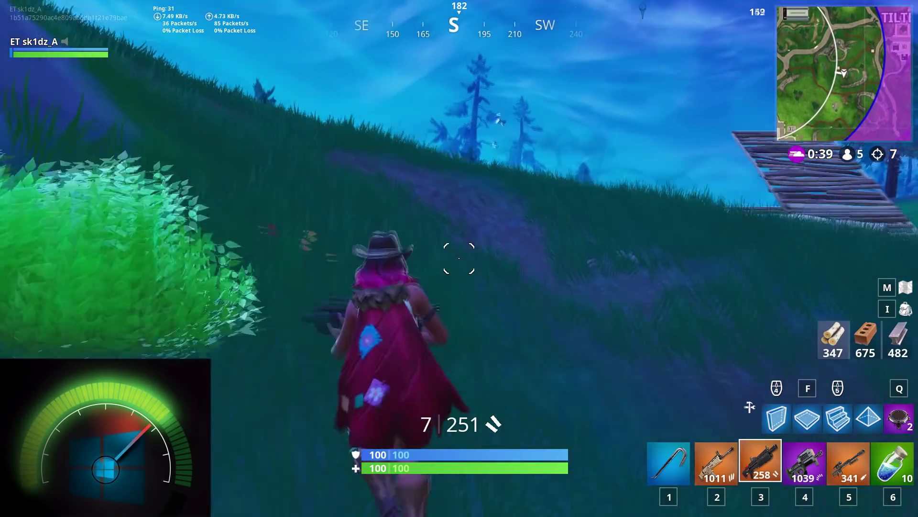
key(w)
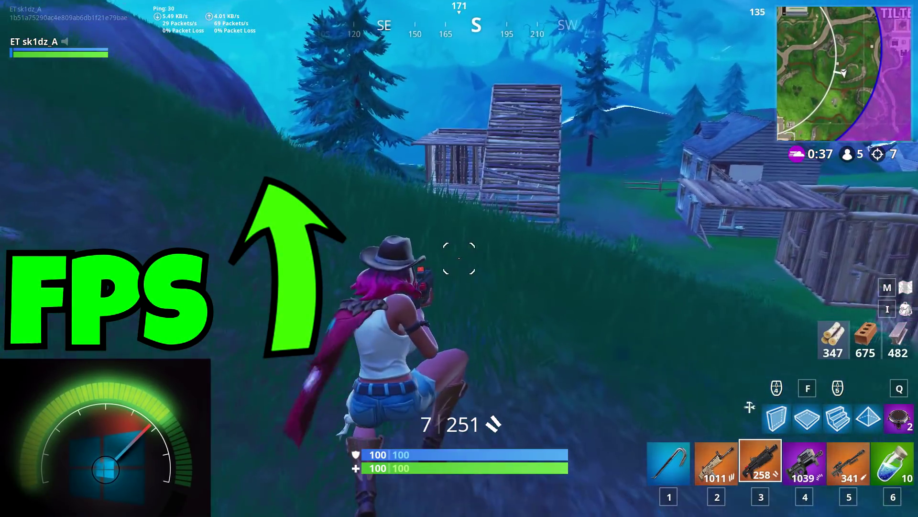
Step: Switch to the slot 2 rifle and shoot an opponent
key(w)
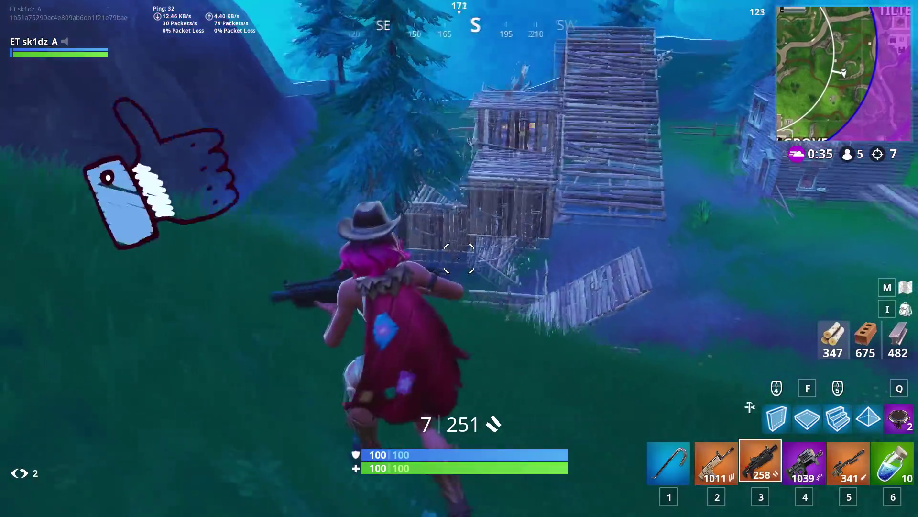
key(2)
click(459, 258)
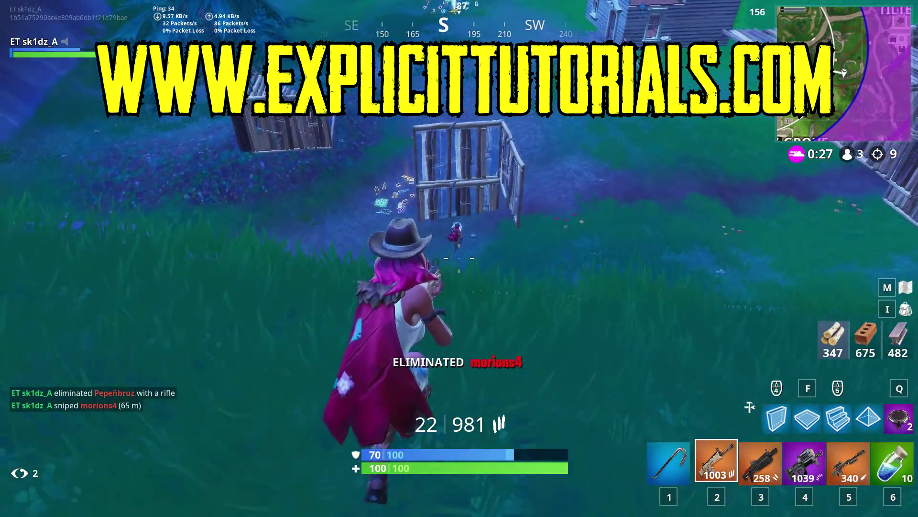
click(459, 258)
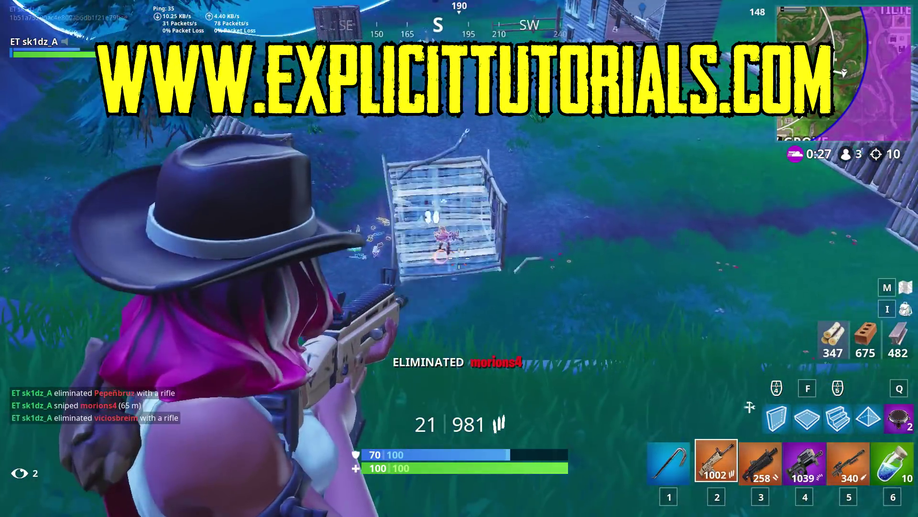